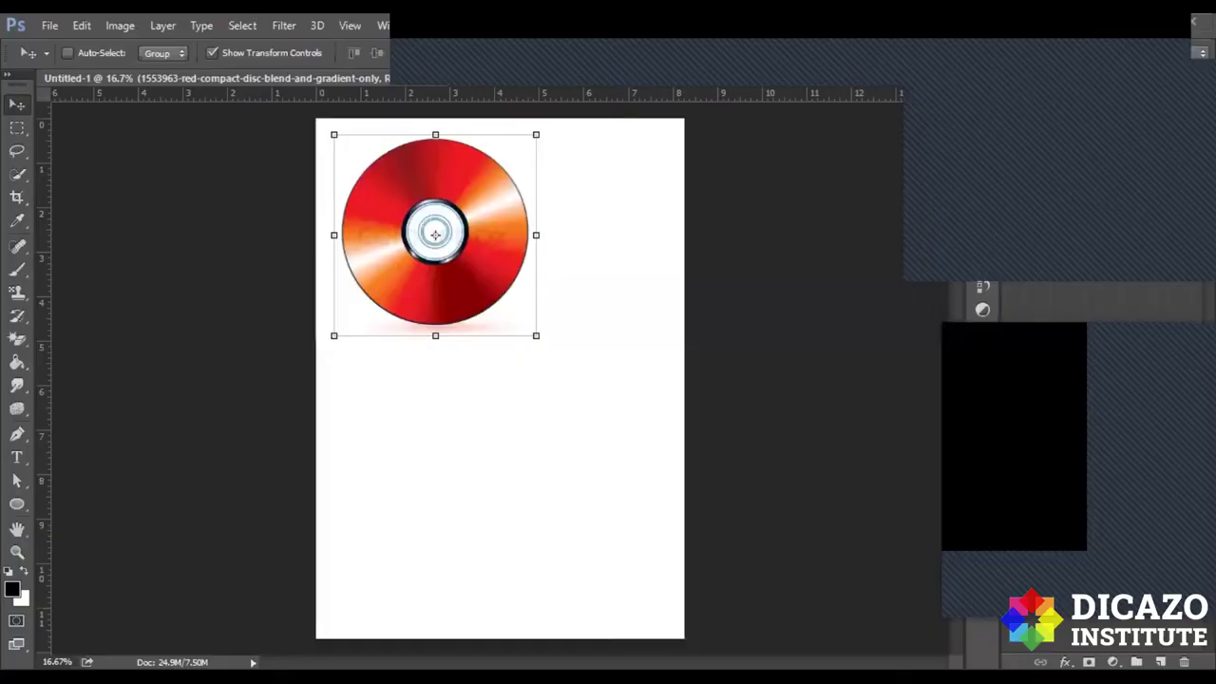
Zoom and pan to frame the red CD image, then switch to the Brush tool.
{"action": "scroll", "coordinate": [418, 190], "scroll_direction": "up", "scroll_amount": 2}
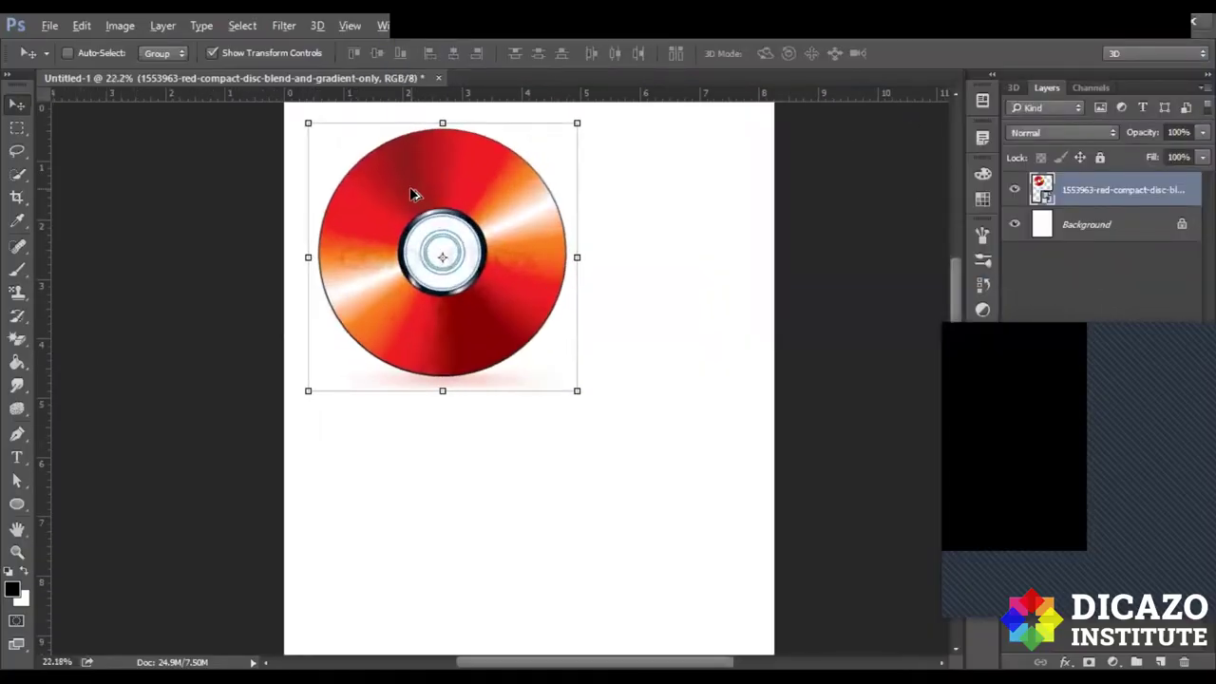
{"action": "scroll", "coordinate": [415, 201], "scroll_direction": "up", "scroll_amount": 2}
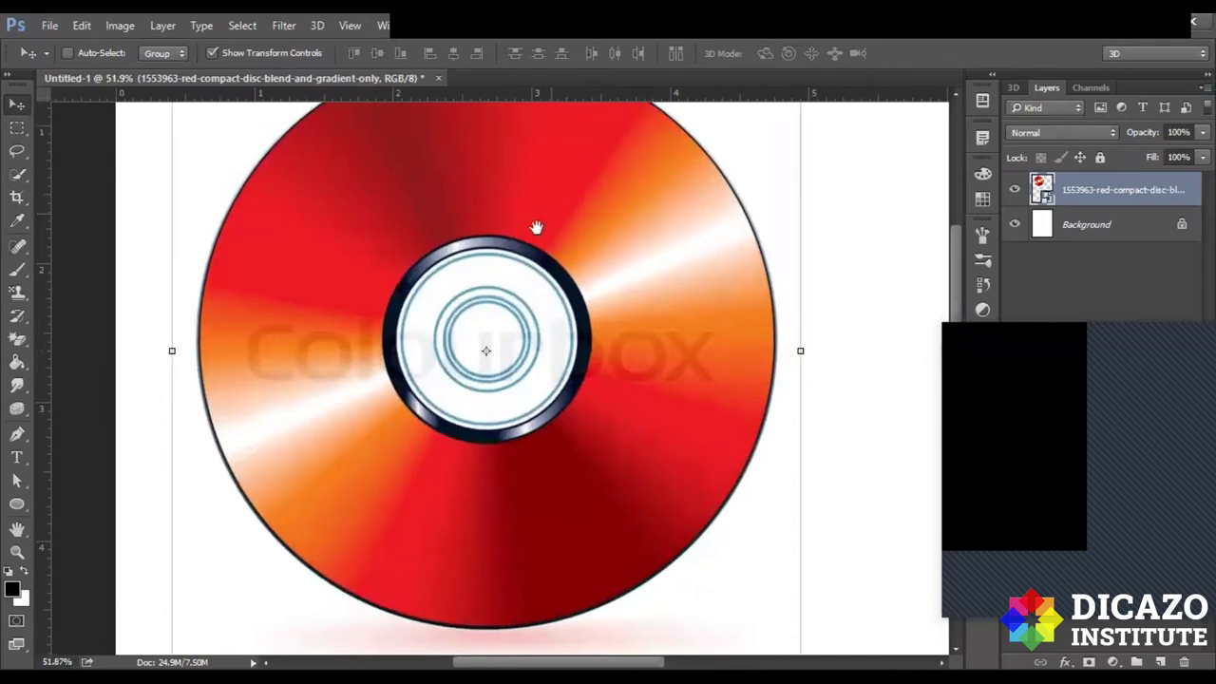
{"action": "scroll", "coordinate": [513, 252], "scroll_direction": "down", "scroll_amount": 1}
{"action": "scroll", "coordinate": [450, 190], "scroll_direction": "down", "scroll_amount": 1}
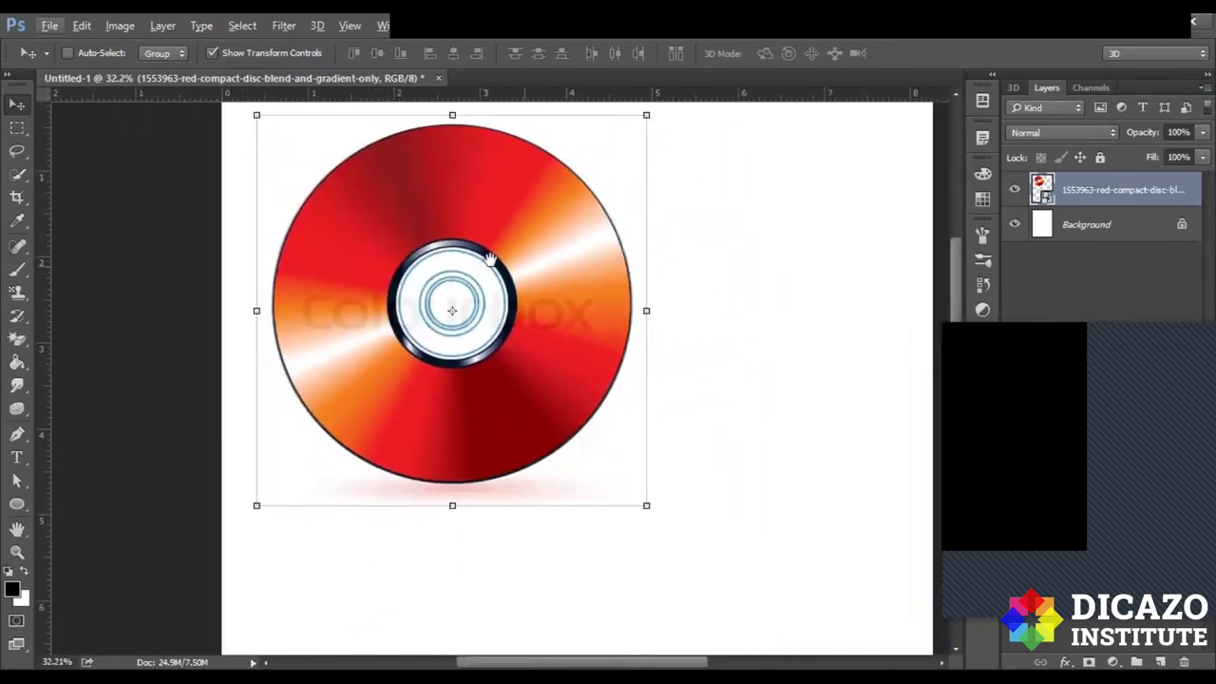
{"action": "left_click_drag", "start_coordinate": [468, 249], "coordinate": [445, 240]}
{"action": "key", "text": "b"}
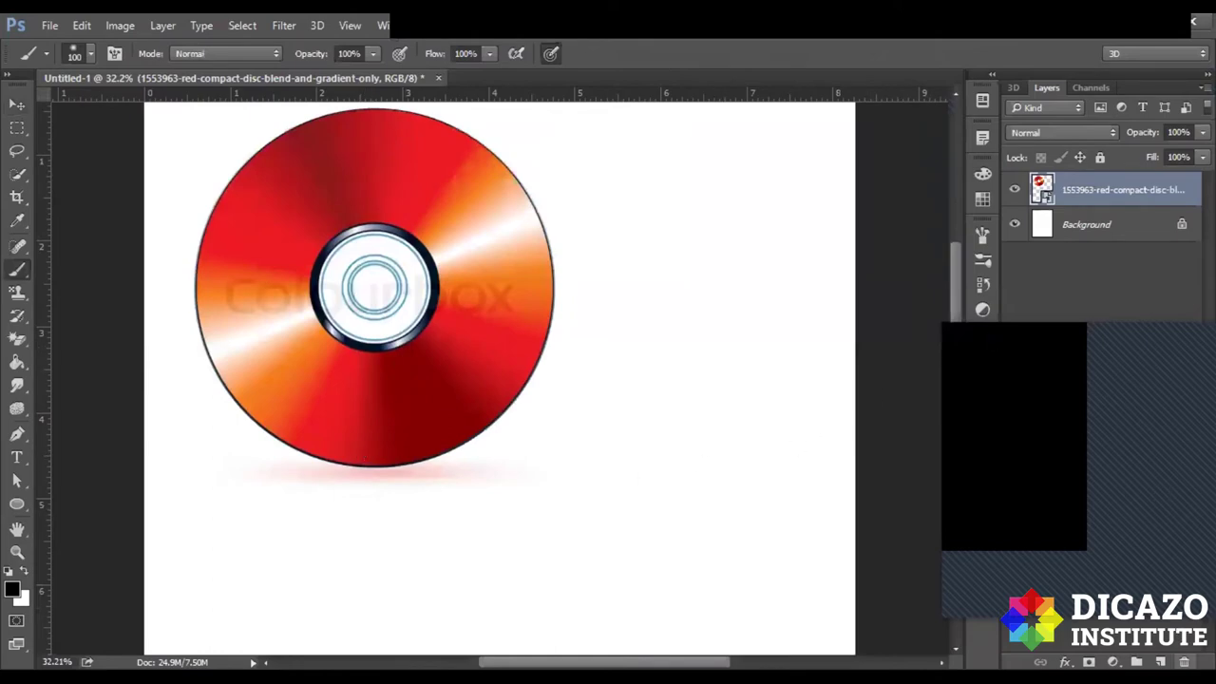
On a new Layer 1, paint a thick black bar below the CD with marks at both ends.
{"action": "left_click", "coordinate": [1159, 662]}
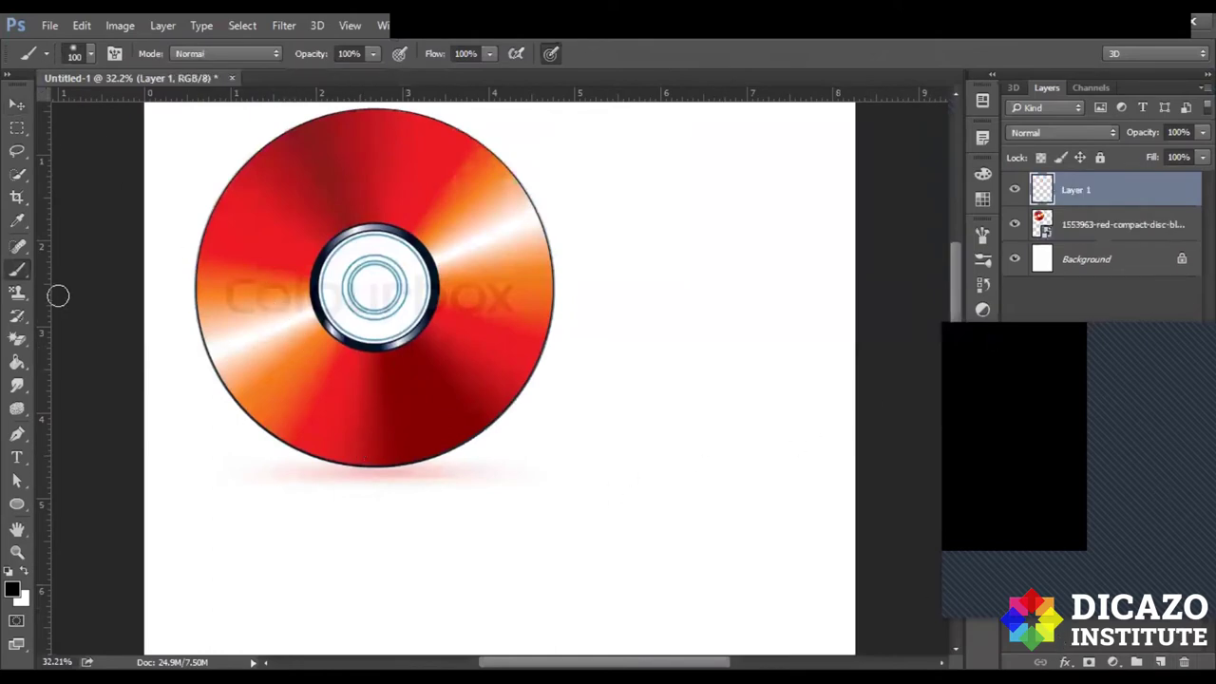
{"action": "left_click_drag", "start_coordinate": [171, 581], "coordinate": [850, 582]}
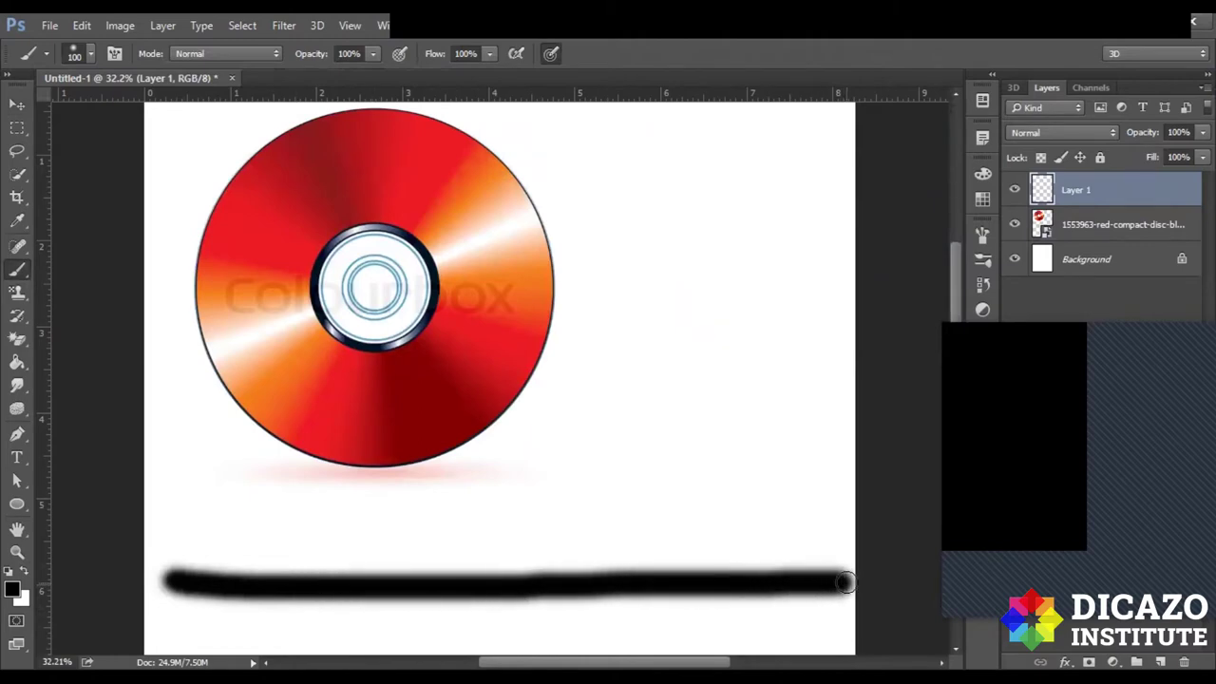
{"action": "left_click_drag", "start_coordinate": [167, 562], "coordinate": [169, 624]}
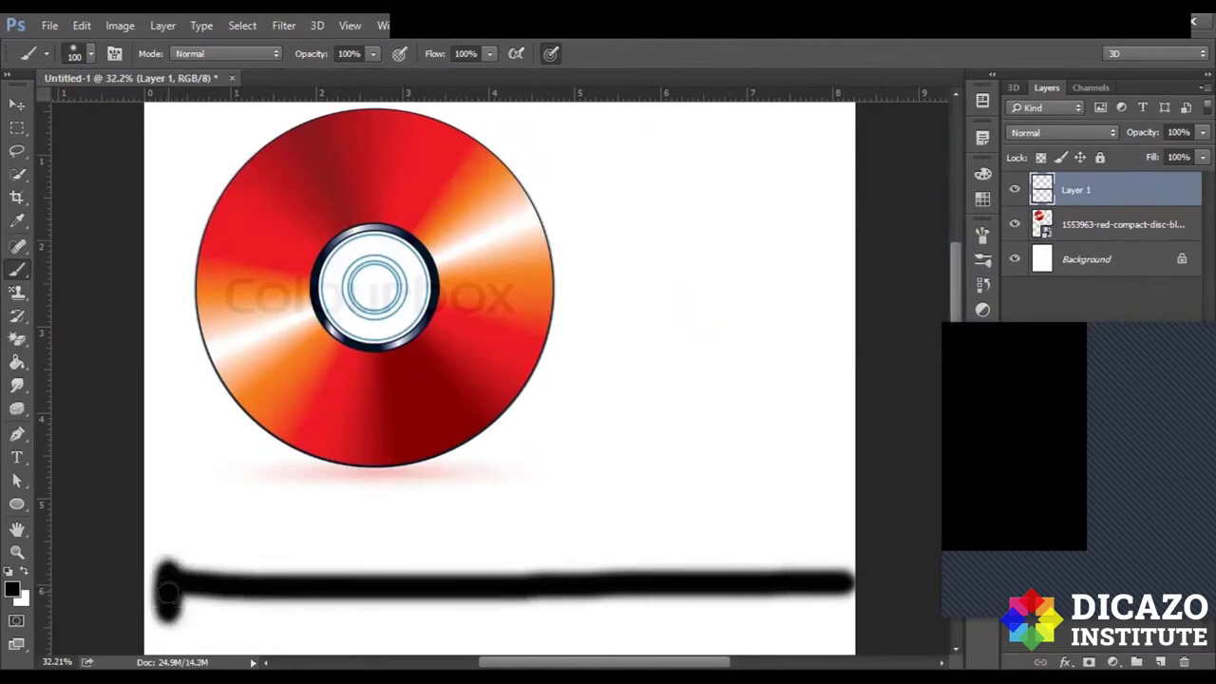
{"action": "mouse_move", "coordinate": [849, 577]}
{"action": "left_mouse_down"}
{"action": "mouse_move", "coordinate": [848, 558]}
{"action": "mouse_move", "coordinate": [849, 622]}
{"action": "left_mouse_up"}
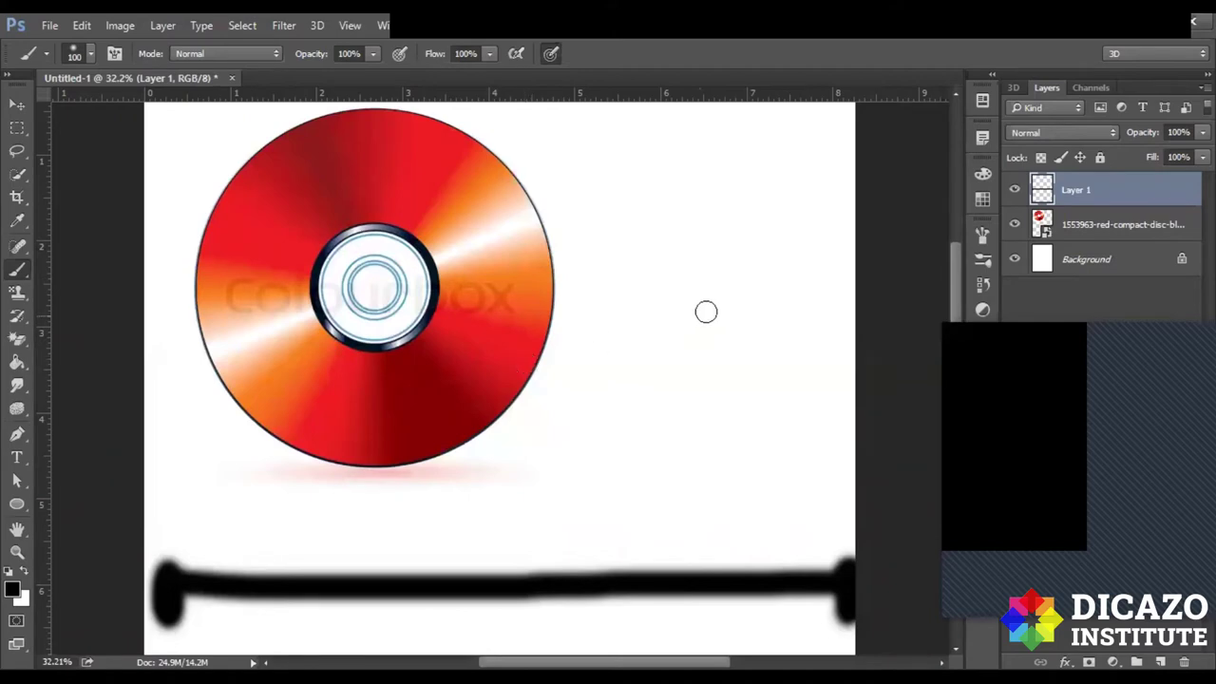
{"action": "right_click", "coordinate": [727, 281]}
Choose the hard round brush preset at 100% hardness and shrink it to 20 px.
{"action": "scroll", "coordinate": [788, 504], "scroll_direction": "down", "scroll_amount": 3}
{"action": "scroll", "coordinate": [798, 494], "scroll_direction": "down", "scroll_amount": 3}
{"action": "scroll", "coordinate": [803, 475], "scroll_direction": "down", "scroll_amount": 3}
{"action": "scroll", "coordinate": [802, 455], "scroll_direction": "down", "scroll_amount": 3}
{"action": "scroll", "coordinate": [805, 457], "scroll_direction": "down", "scroll_amount": 3}
{"action": "scroll", "coordinate": [805, 451], "scroll_direction": "down", "scroll_amount": 3}
{"action": "scroll", "coordinate": [805, 444], "scroll_direction": "down", "scroll_amount": 3}
{"action": "scroll", "coordinate": [806, 437], "scroll_direction": "down", "scroll_amount": 3}
{"action": "scroll", "coordinate": [806, 435], "scroll_direction": "down", "scroll_amount": 3}
{"action": "scroll", "coordinate": [805, 435], "scroll_direction": "down", "scroll_amount": 3}
{"action": "scroll", "coordinate": [806, 435], "scroll_direction": "down", "scroll_amount": 3}
{"action": "scroll", "coordinate": [806, 435], "scroll_direction": "down", "scroll_amount": 3}
{"action": "scroll", "coordinate": [806, 435], "scroll_direction": "down", "scroll_amount": 3}
{"action": "scroll", "coordinate": [805, 435], "scroll_direction": "down", "scroll_amount": 3}
{"action": "scroll", "coordinate": [805, 434], "scroll_direction": "down", "scroll_amount": 3}
{"action": "scroll", "coordinate": [805, 435], "scroll_direction": "down", "scroll_amount": 3}
{"action": "scroll", "coordinate": [805, 435], "scroll_direction": "up", "scroll_amount": 5}
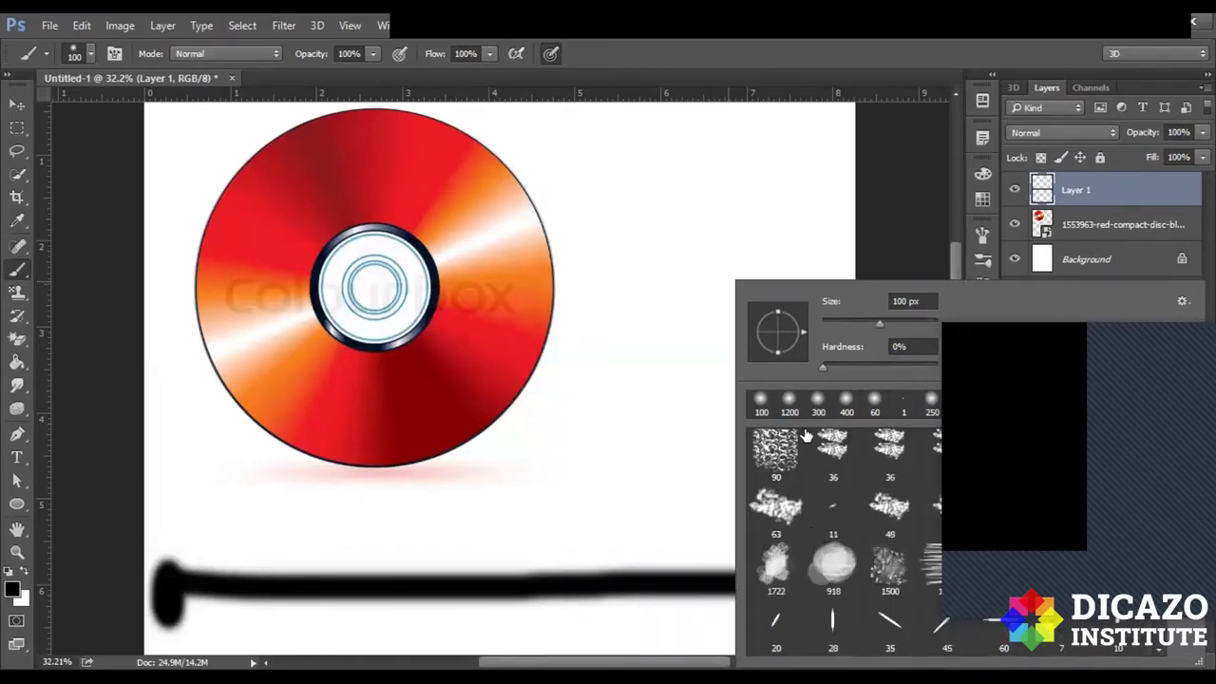
{"action": "scroll", "coordinate": [805, 435], "scroll_direction": "up", "scroll_amount": 5}
{"action": "left_click", "coordinate": [832, 458]}
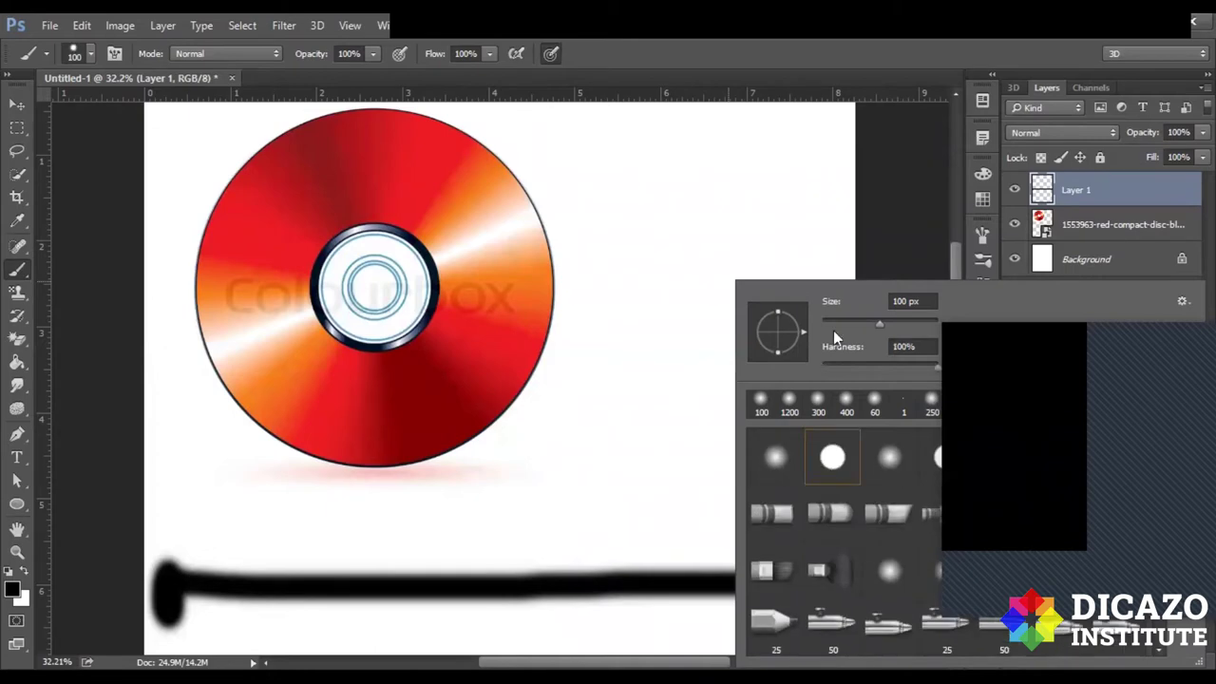
{"action": "left_click", "coordinate": [902, 63]}
{"action": "key", "text": "bracketleft"}
{"action": "key", "text": "bracketleft"}
{"action": "key", "text": "bracketleft"}
{"action": "key", "text": "bracketleft"}
{"action": "key", "text": "bracketleft"}
{"action": "key", "text": "bracketleft"}
{"action": "key", "text": "bracketleft"}
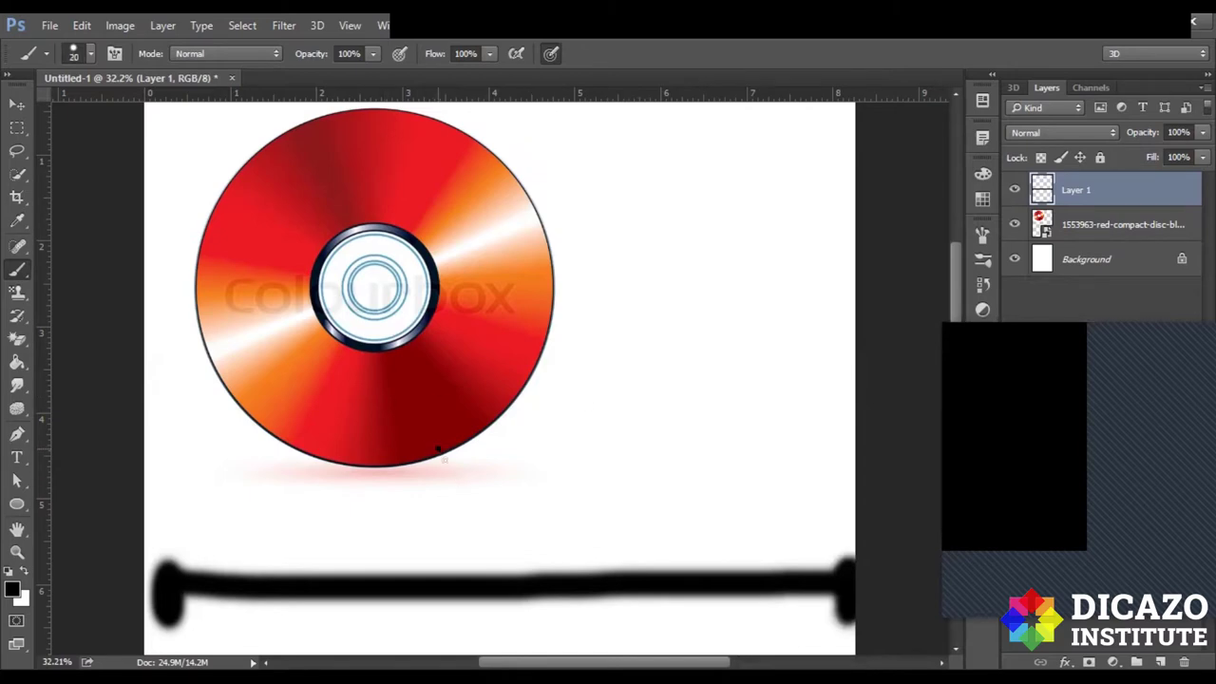
Label the bar's ends 0 and 100, with an M above the 100.
{"action": "mouse_move", "coordinate": [444, 460]}
{"action": "left_mouse_down"}
{"action": "mouse_move", "coordinate": [451, 471]}
{"action": "mouse_move", "coordinate": [433, 442]}
{"action": "mouse_move", "coordinate": [458, 463]}
{"action": "mouse_move", "coordinate": [490, 438]}
{"action": "left_mouse_up"}
{"action": "left_click_drag", "start_coordinate": [162, 558], "coordinate": [161, 517]}
{"action": "left_click_drag", "start_coordinate": [847, 537], "coordinate": [849, 561]}
{"action": "mouse_move", "coordinate": [826, 492]}
{"action": "left_mouse_down"}
{"action": "mouse_move", "coordinate": [824, 513]}
{"action": "mouse_move", "coordinate": [853, 493]}
{"action": "left_mouse_up"}
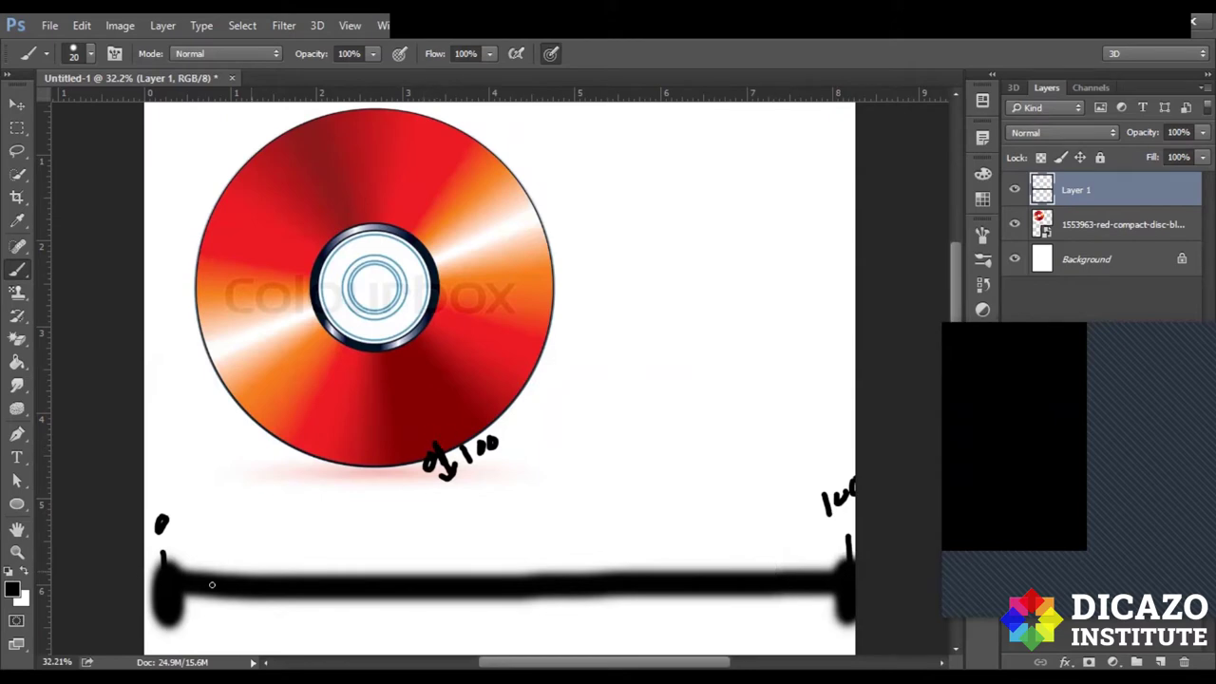
{"action": "mouse_move", "coordinate": [147, 484]}
{"action": "left_mouse_down"}
{"action": "mouse_move", "coordinate": [148, 499]}
{"action": "mouse_move", "coordinate": [168, 502]}
{"action": "left_mouse_up"}
{"action": "mouse_move", "coordinate": [822, 440]}
{"action": "left_mouse_down"}
{"action": "mouse_move", "coordinate": [826, 460]}
{"action": "mouse_move", "coordinate": [841, 430]}
{"action": "mouse_move", "coordinate": [853, 454]}
{"action": "left_mouse_up"}
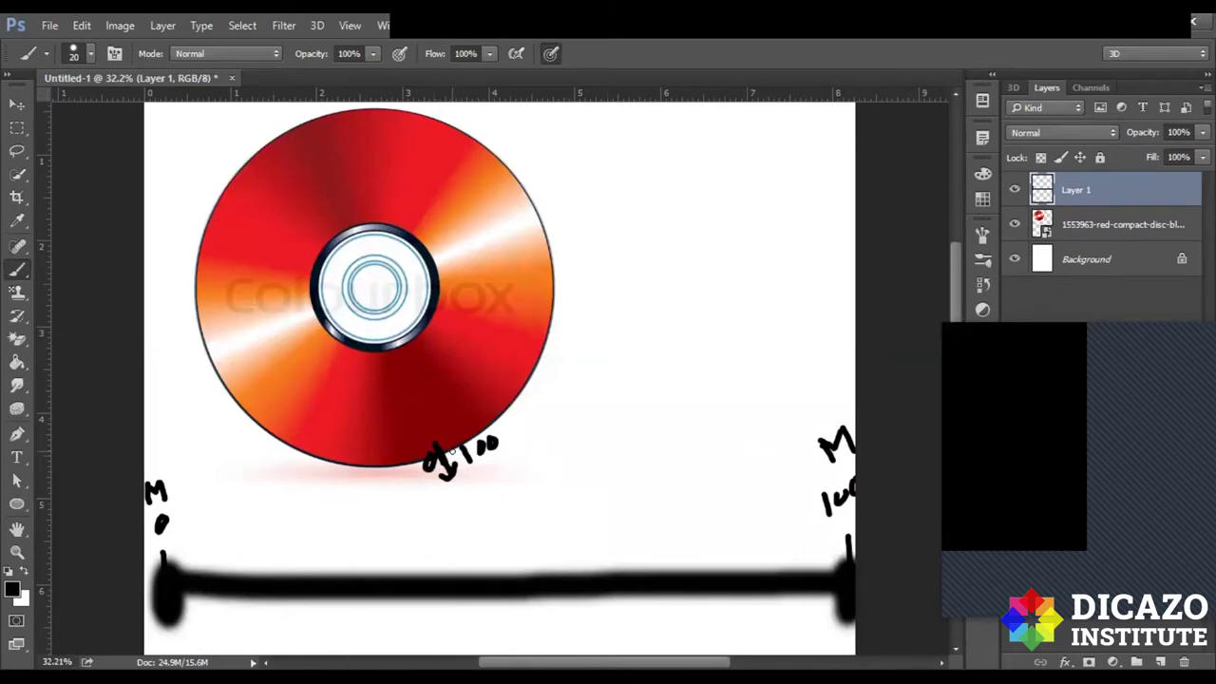
Draw a diagonal across the disc and add a midpoint tick labelled 50 with M.
{"action": "mouse_move", "coordinate": [452, 460]}
{"action": "left_mouse_down"}
{"action": "mouse_move", "coordinate": [314, 100]}
{"action": "mouse_move", "coordinate": [323, 125]}
{"action": "left_mouse_up"}
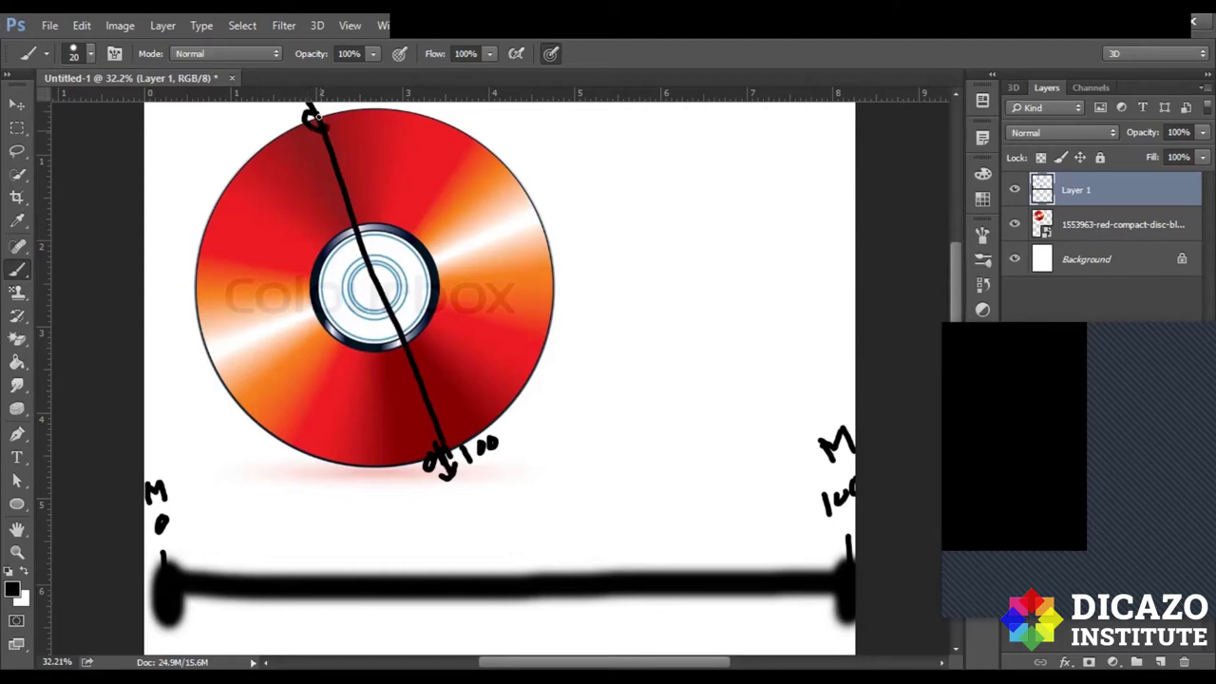
{"action": "left_click_drag", "start_coordinate": [508, 534], "coordinate": [508, 576]}
{"action": "mouse_move", "coordinate": [508, 612]}
{"action": "left_mouse_down"}
{"action": "mouse_move", "coordinate": [526, 615]}
{"action": "mouse_move", "coordinate": [508, 625]}
{"action": "mouse_move", "coordinate": [529, 619]}
{"action": "left_mouse_up"}
{"action": "mouse_move", "coordinate": [495, 520]}
{"action": "left_mouse_down"}
{"action": "mouse_move", "coordinate": [500, 506]}
{"action": "mouse_move", "coordinate": [514, 522]}
{"action": "left_mouse_up"}
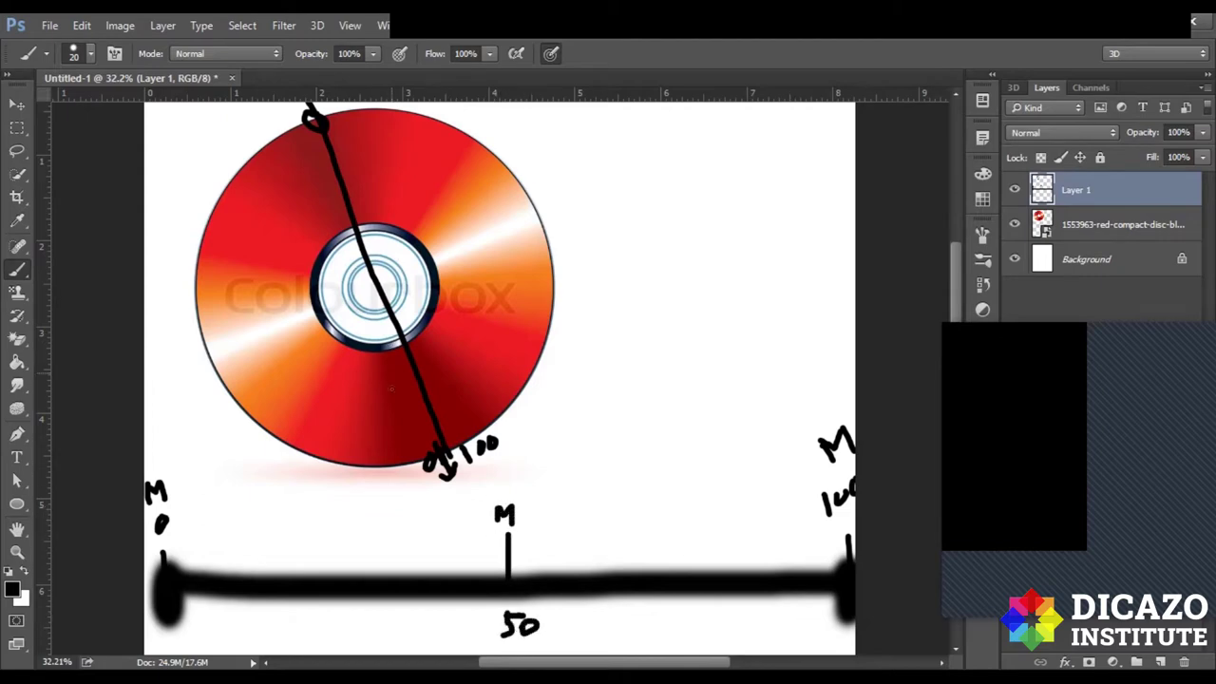
Draw arcs on both sides of the disc, a radius line from the left, and a small circle at the disc edge.
{"action": "mouse_move", "coordinate": [237, 135]}
{"action": "left_mouse_down"}
{"action": "mouse_move", "coordinate": [215, 144]}
{"action": "mouse_move", "coordinate": [251, 459]}
{"action": "left_mouse_up"}
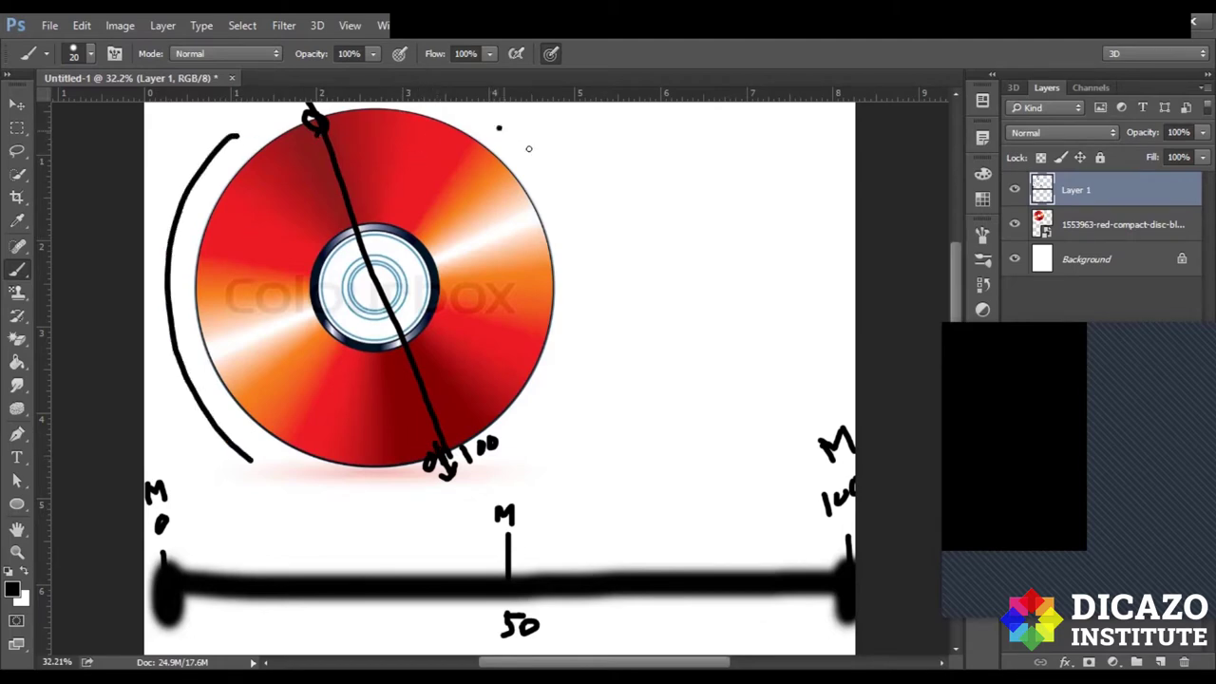
{"action": "left_click_drag", "start_coordinate": [497, 126], "coordinate": [586, 390]}
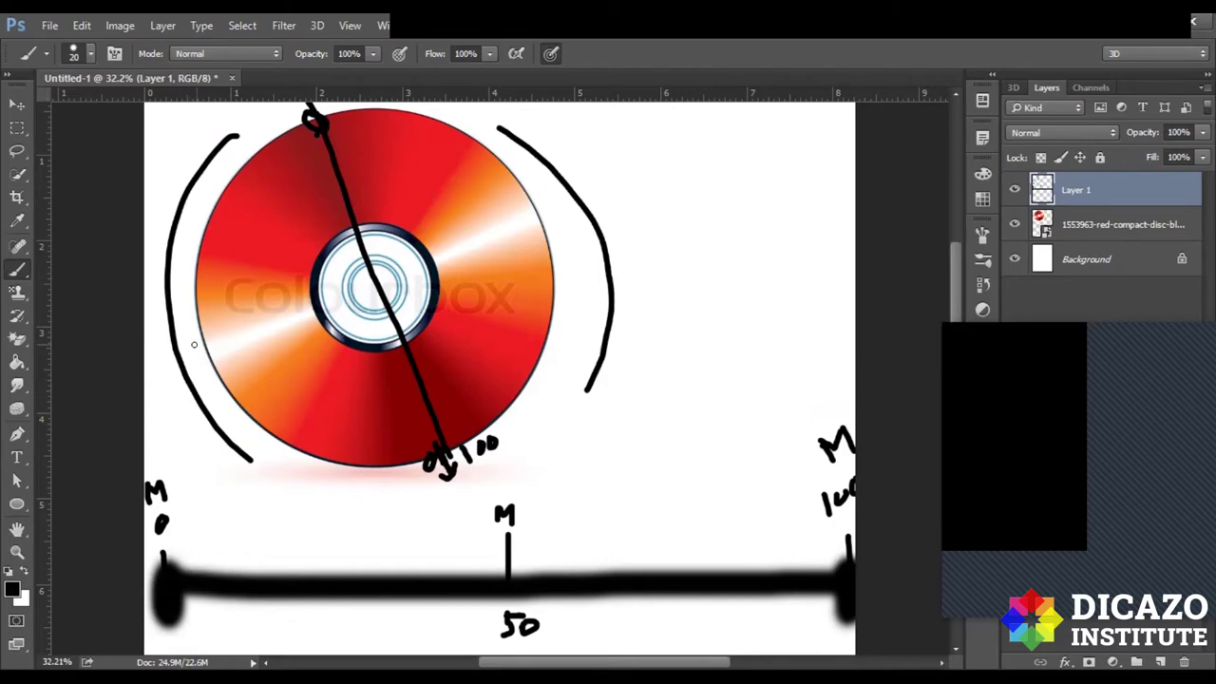
{"action": "left_click_drag", "start_coordinate": [151, 376], "coordinate": [391, 284]}
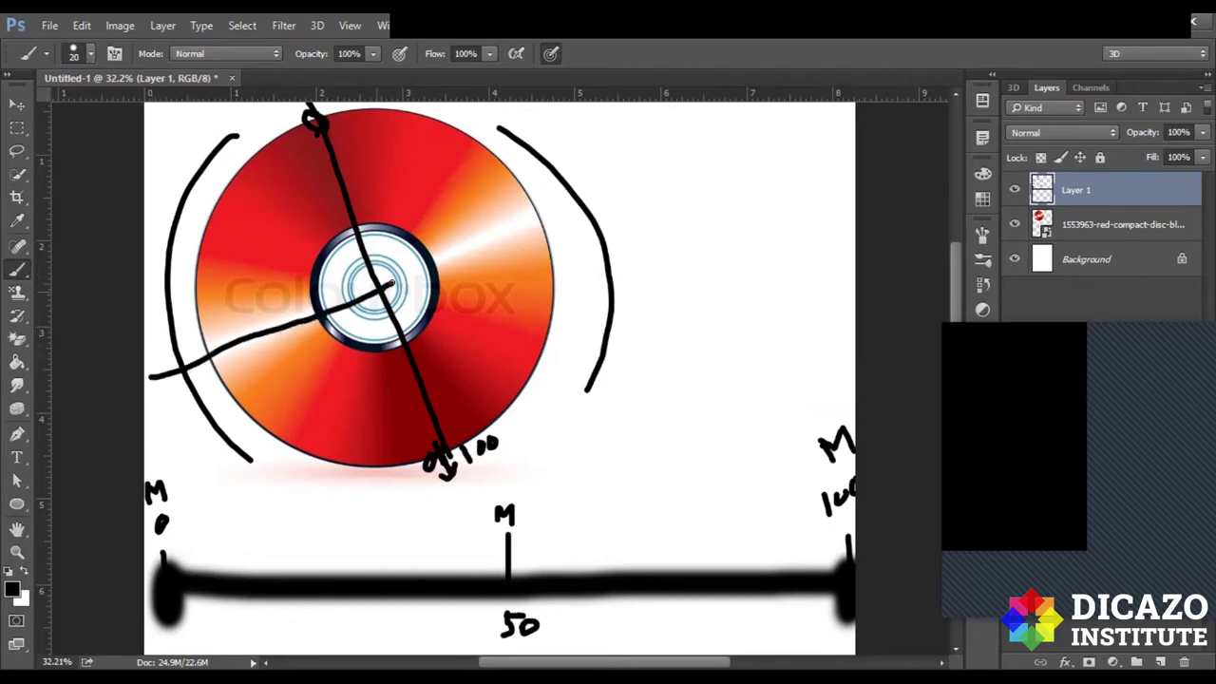
{"action": "mouse_move", "coordinate": [205, 349]}
{"action": "left_mouse_down"}
{"action": "mouse_move", "coordinate": [193, 359]}
{"action": "mouse_move", "coordinate": [208, 349]}
{"action": "left_mouse_up"}
{"action": "left_click", "coordinate": [310, 539]}
Add a W tick labelled 25 at the bar's quarter point.
{"action": "left_click", "coordinate": [312, 577], "text": "shift"}
{"action": "mouse_move", "coordinate": [294, 617]}
{"action": "left_mouse_down"}
{"action": "mouse_move", "coordinate": [313, 631]}
{"action": "mouse_move", "coordinate": [322, 617]}
{"action": "mouse_move", "coordinate": [304, 634]}
{"action": "left_mouse_up"}
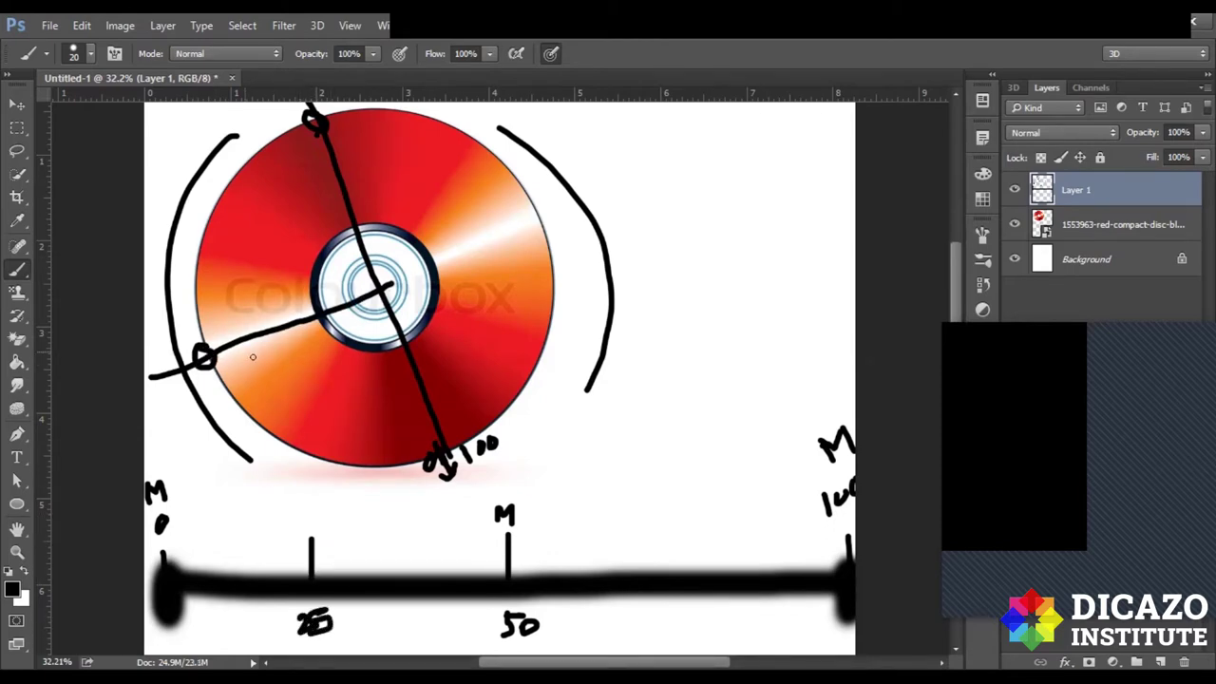
{"action": "left_click_drag", "start_coordinate": [308, 520], "coordinate": [313, 505]}
Draw an arc around the disc's lower edge with labelled division marks.
{"action": "mouse_move", "coordinate": [207, 362]}
{"action": "left_mouse_down"}
{"action": "mouse_move", "coordinate": [287, 454]}
{"action": "mouse_move", "coordinate": [423, 486]}
{"action": "left_mouse_up"}
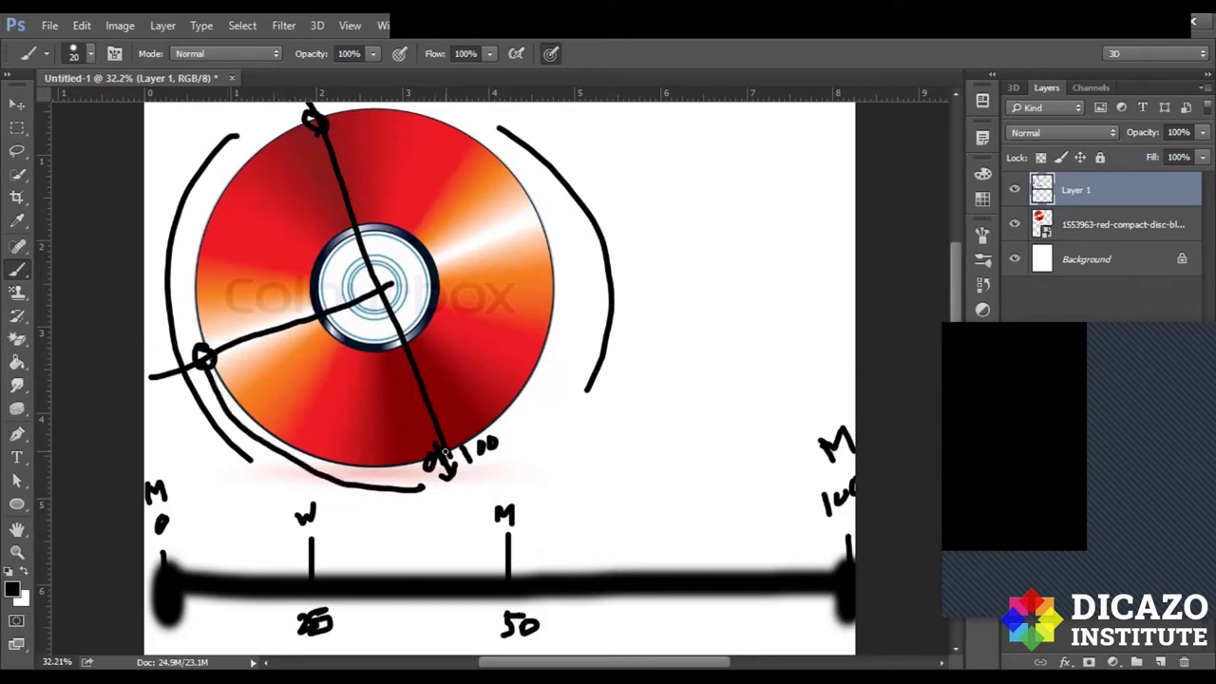
{"action": "left_click_drag", "start_coordinate": [263, 403], "coordinate": [240, 436]}
{"action": "left_click_drag", "start_coordinate": [334, 433], "coordinate": [333, 470]}
{"action": "left_click_drag", "start_coordinate": [224, 469], "coordinate": [224, 460]}
{"action": "mouse_move", "coordinate": [335, 471]}
{"action": "left_mouse_down"}
{"action": "mouse_move", "coordinate": [338, 501]}
{"action": "mouse_move", "coordinate": [361, 494]}
{"action": "left_mouse_up"}
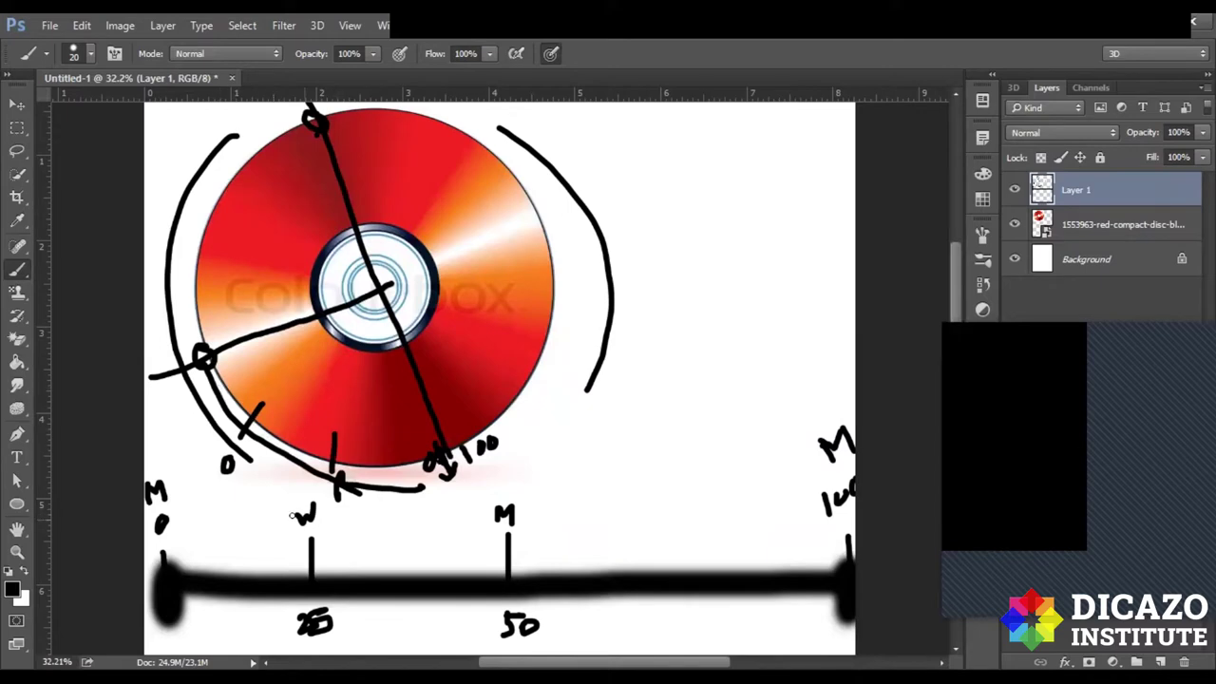
Add an R tick at 16 near the bar's left end and an O tick at 34.
{"action": "mouse_move", "coordinate": [216, 555]}
{"action": "left_mouse_down"}
{"action": "mouse_move", "coordinate": [205, 634]}
{"action": "mouse_move", "coordinate": [218, 604]}
{"action": "left_mouse_up"}
{"action": "mouse_move", "coordinate": [256, 549]}
{"action": "left_mouse_down"}
{"action": "mouse_move", "coordinate": [247, 634]}
{"action": "mouse_move", "coordinate": [264, 631]}
{"action": "left_mouse_up"}
{"action": "mouse_move", "coordinate": [205, 542]}
{"action": "left_mouse_down"}
{"action": "mouse_move", "coordinate": [204, 511]}
{"action": "mouse_move", "coordinate": [222, 541]}
{"action": "mouse_move", "coordinate": [250, 515]}
{"action": "left_mouse_up"}
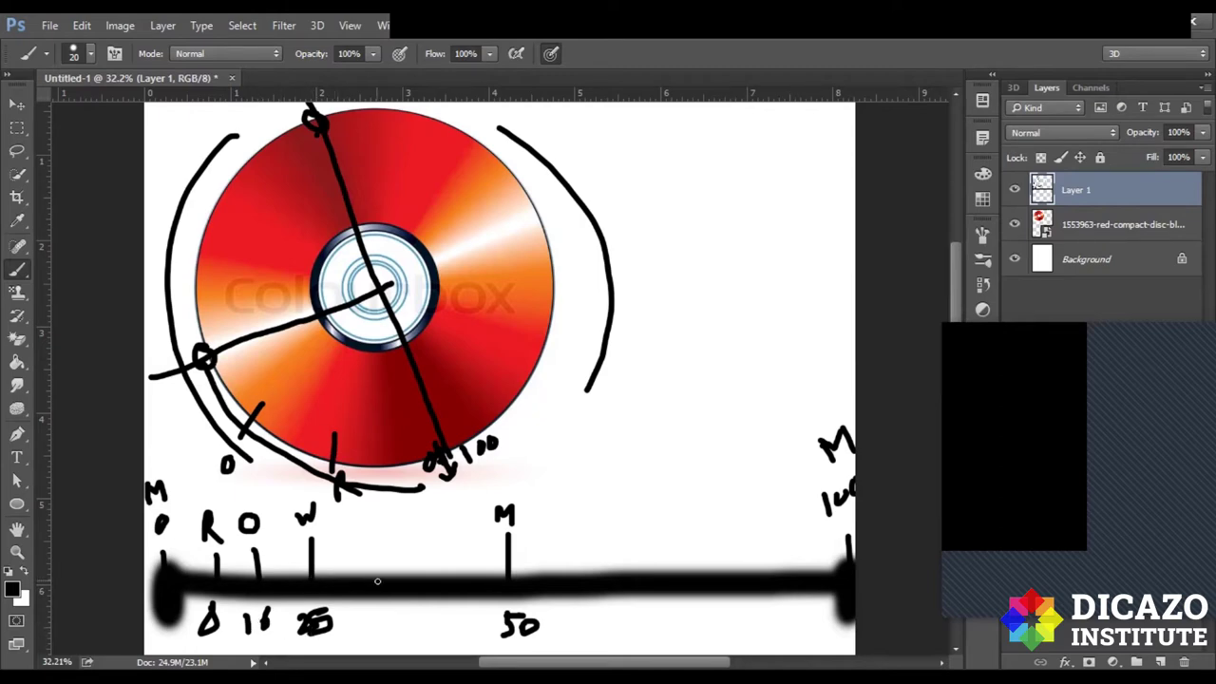
{"action": "left_click_drag", "start_coordinate": [366, 538], "coordinate": [366, 579]}
{"action": "mouse_move", "coordinate": [361, 608]}
{"action": "left_mouse_down"}
{"action": "mouse_move", "coordinate": [351, 649]}
{"action": "mouse_move", "coordinate": [378, 620]}
{"action": "mouse_move", "coordinate": [389, 638]}
{"action": "left_mouse_up"}
{"action": "left_click_drag", "start_coordinate": [370, 506], "coordinate": [366, 507]}
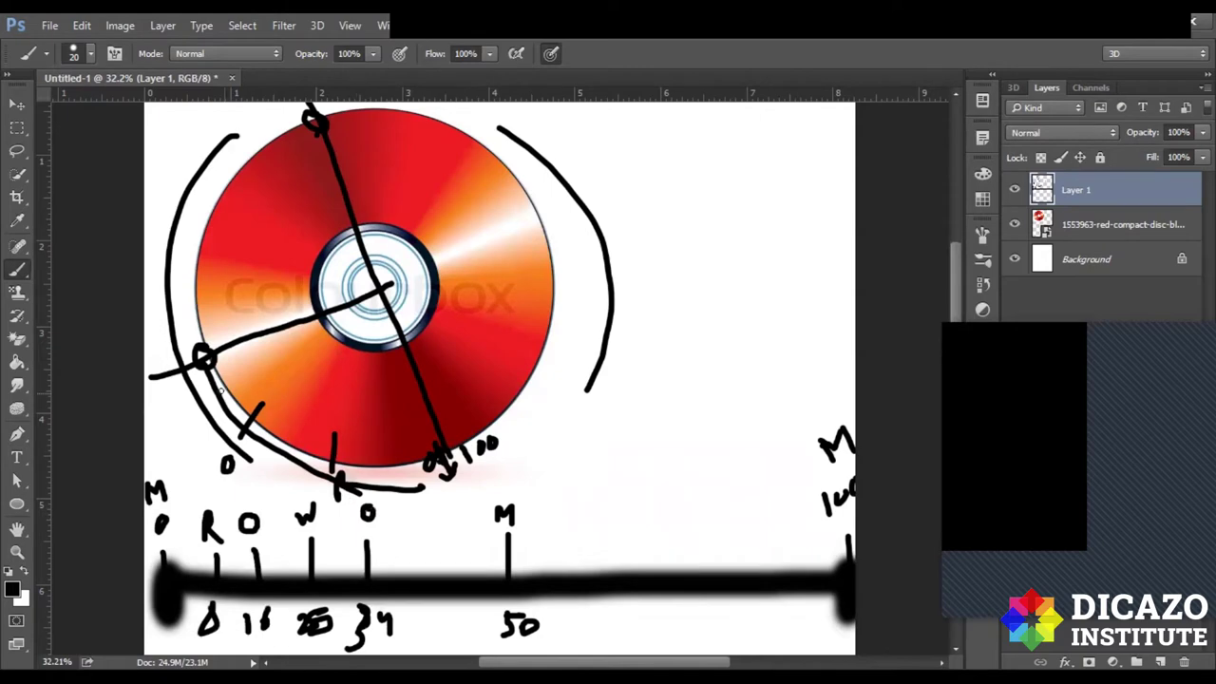
{"action": "mouse_move", "coordinate": [203, 363]}
{"action": "left_mouse_down"}
{"action": "mouse_move", "coordinate": [178, 262]}
{"action": "mouse_move", "coordinate": [213, 206]}
{"action": "left_mouse_up"}
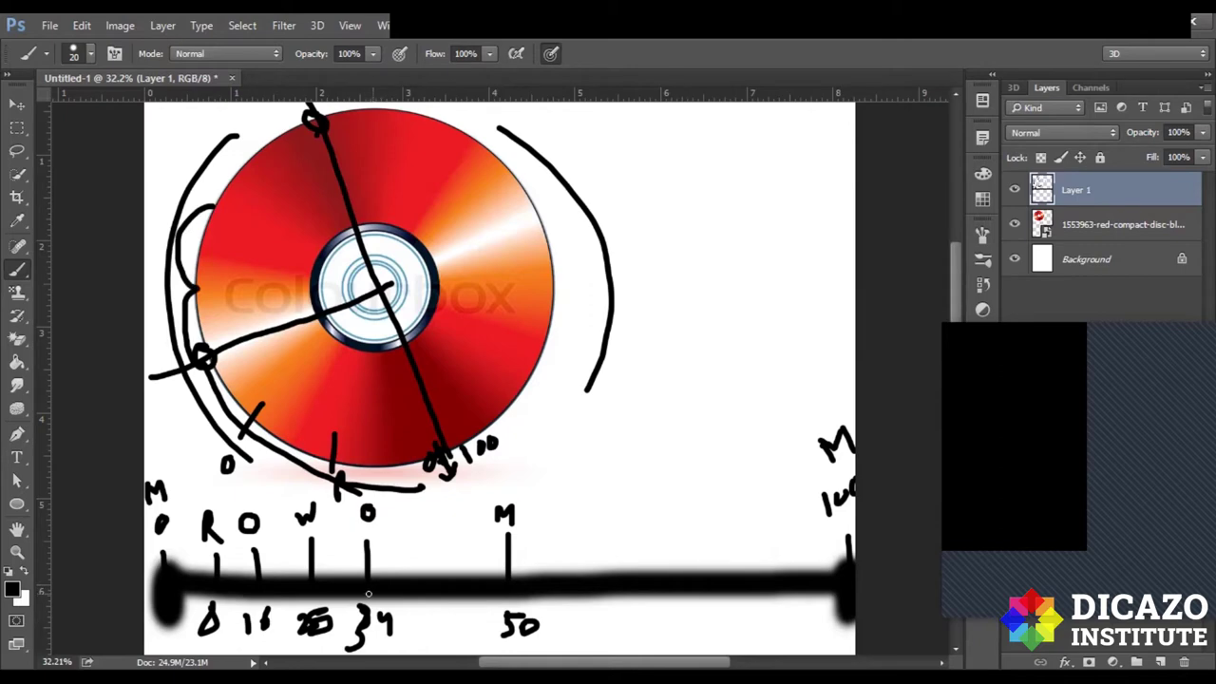
Add an R tick labelled 41 before 50, a curve through the disc, and a W tick at 75.
{"action": "left_click_drag", "start_coordinate": [433, 560], "coordinate": [433, 575]}
{"action": "left_click_drag", "start_coordinate": [432, 504], "coordinate": [444, 523]}
{"action": "left_click_drag", "start_coordinate": [430, 614], "coordinate": [442, 640]}
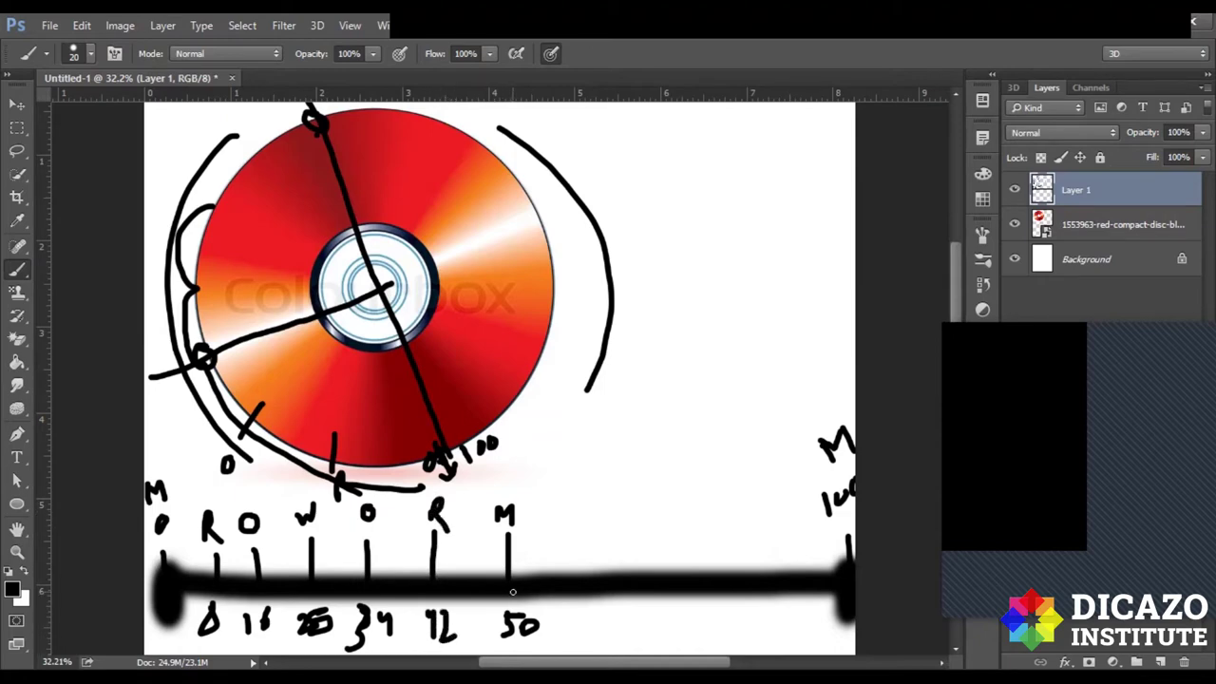
{"action": "left_click_drag", "start_coordinate": [283, 189], "coordinate": [341, 420]}
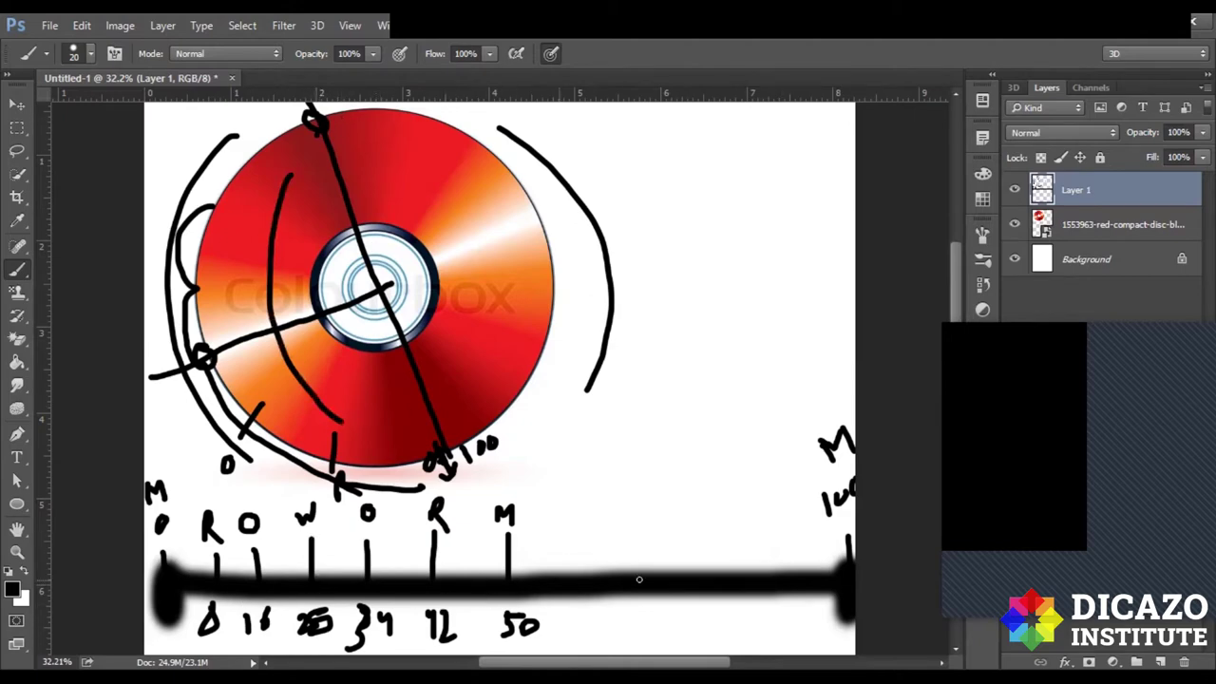
{"action": "left_click_drag", "start_coordinate": [689, 542], "coordinate": [699, 630]}
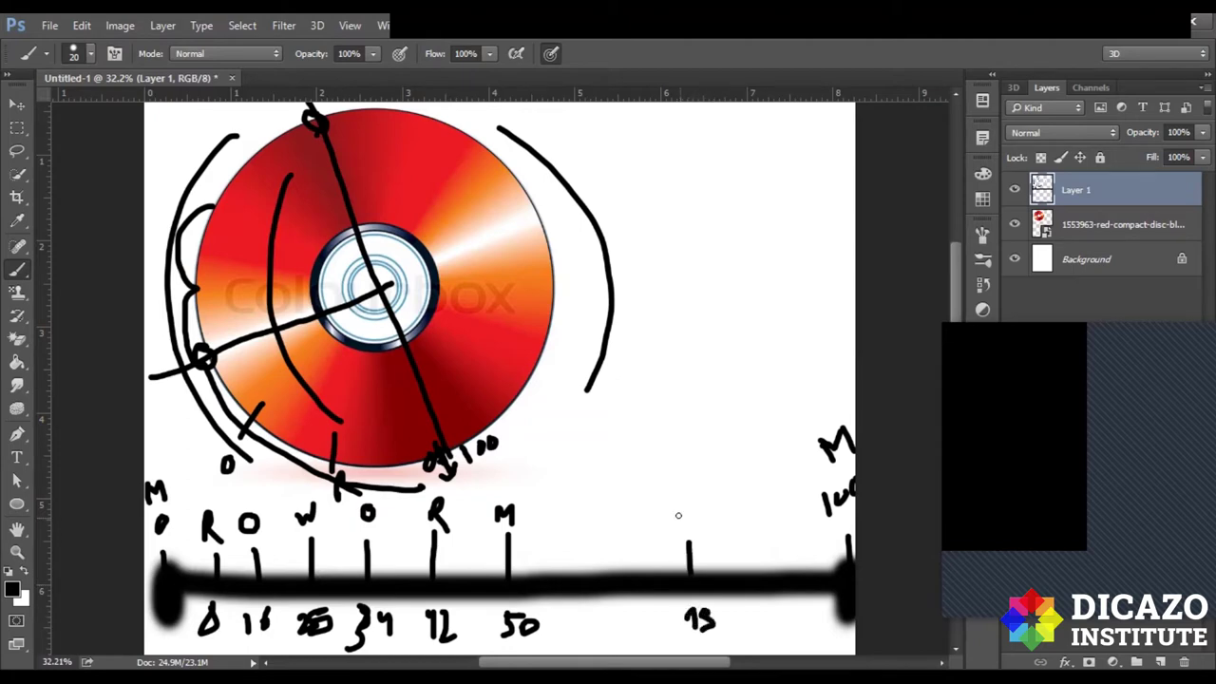
{"action": "left_click_drag", "start_coordinate": [683, 525], "coordinate": [697, 501]}
Add an R tick labelled 8 and an O tick labelled 11 past 50.
{"action": "mouse_move", "coordinate": [571, 539]}
{"action": "left_mouse_down"}
{"action": "mouse_move", "coordinate": [576, 623]}
{"action": "mouse_move", "coordinate": [581, 605]}
{"action": "left_mouse_up"}
{"action": "mouse_move", "coordinate": [567, 479]}
{"action": "left_mouse_down"}
{"action": "mouse_move", "coordinate": [563, 522]}
{"action": "mouse_move", "coordinate": [588, 520]}
{"action": "left_mouse_up"}
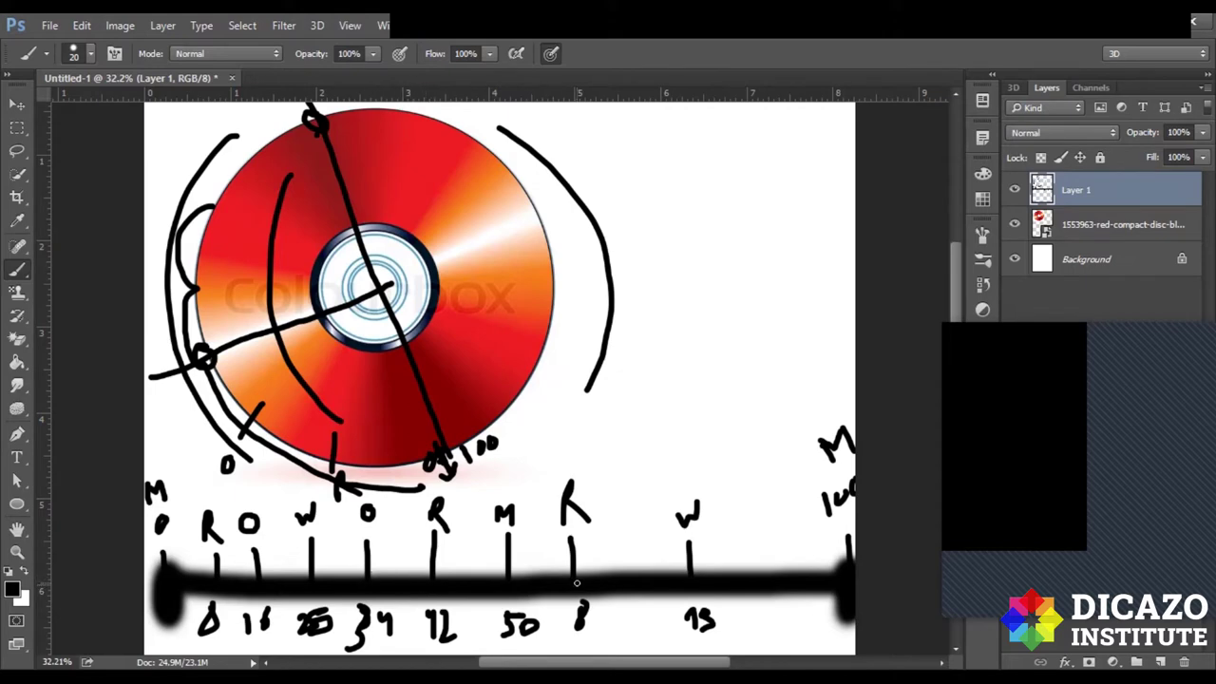
{"action": "mouse_move", "coordinate": [637, 531]}
{"action": "left_mouse_down"}
{"action": "mouse_move", "coordinate": [630, 634]}
{"action": "mouse_move", "coordinate": [643, 623]}
{"action": "mouse_move", "coordinate": [642, 634]}
{"action": "left_mouse_up"}
{"action": "left_click_drag", "start_coordinate": [638, 490], "coordinate": [635, 491]}
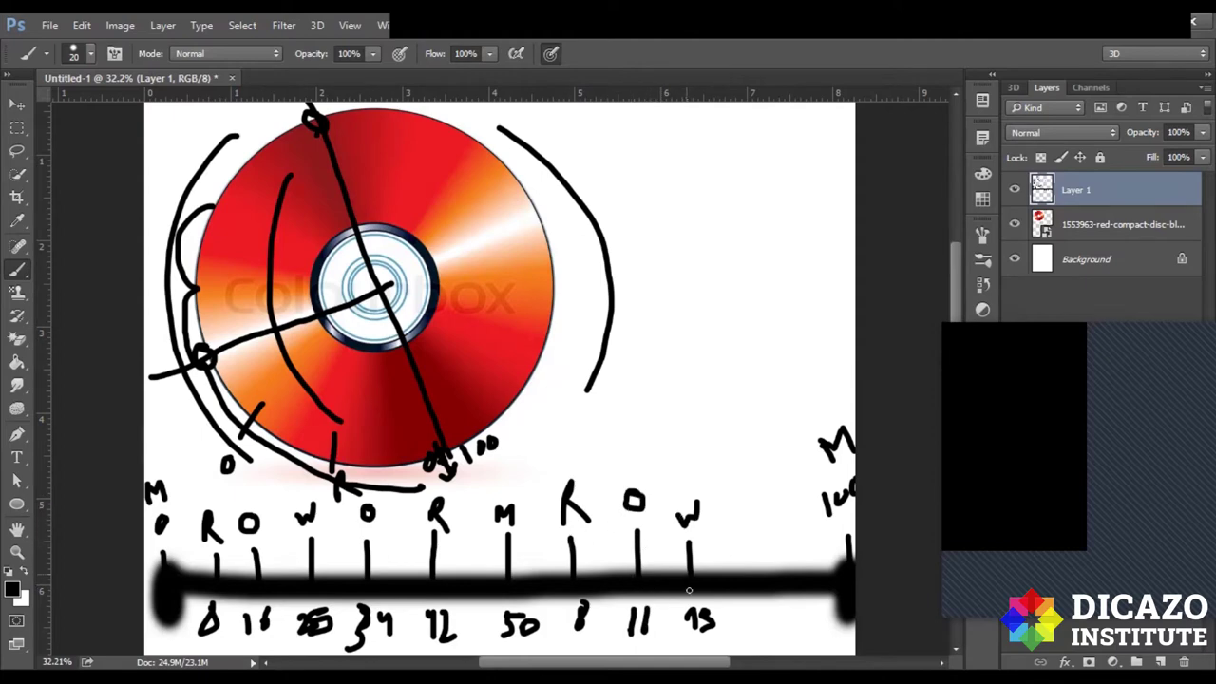
Add O and R ticks near the bar's right end, number them up to 92, and draw a slanted line right of the disc.
{"action": "left_click_drag", "start_coordinate": [744, 531], "coordinate": [751, 576]}
{"action": "left_click_drag", "start_coordinate": [791, 525], "coordinate": [794, 575]}
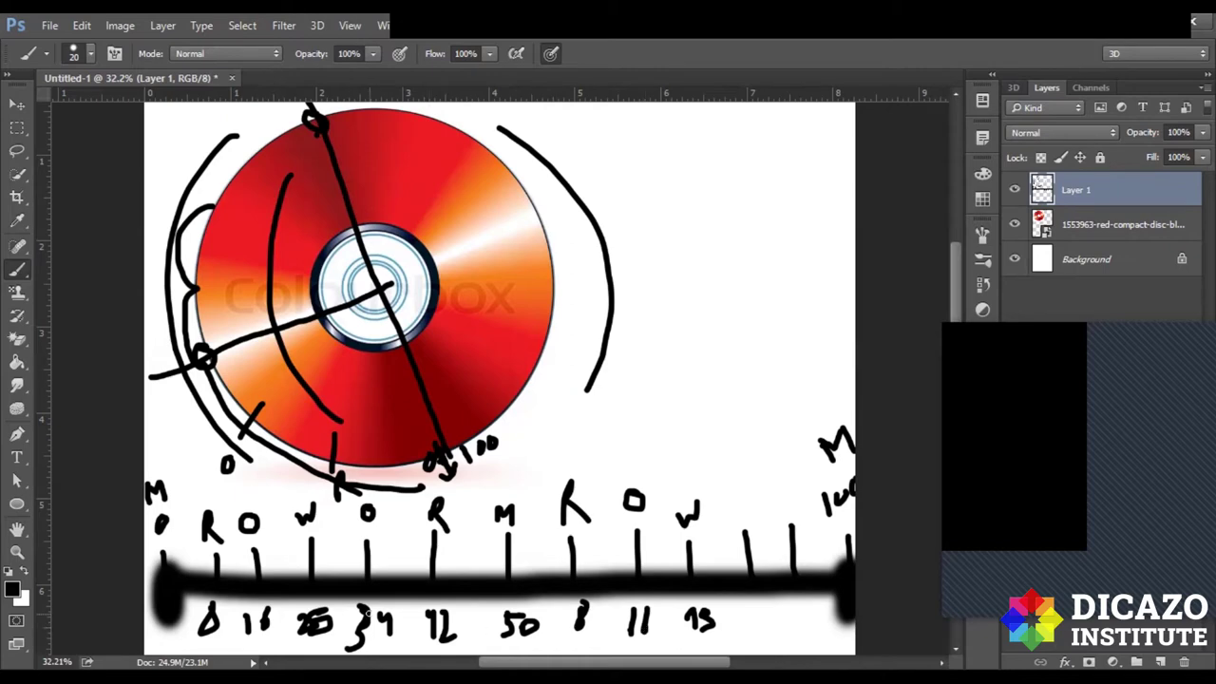
{"action": "mouse_move", "coordinate": [705, 601]}
{"action": "left_mouse_down"}
{"action": "mouse_move", "coordinate": [728, 623]}
{"action": "mouse_move", "coordinate": [725, 641]}
{"action": "left_mouse_up"}
{"action": "mouse_move", "coordinate": [704, 601]}
{"action": "left_mouse_down"}
{"action": "mouse_move", "coordinate": [738, 599]}
{"action": "mouse_move", "coordinate": [698, 650]}
{"action": "left_mouse_up"}
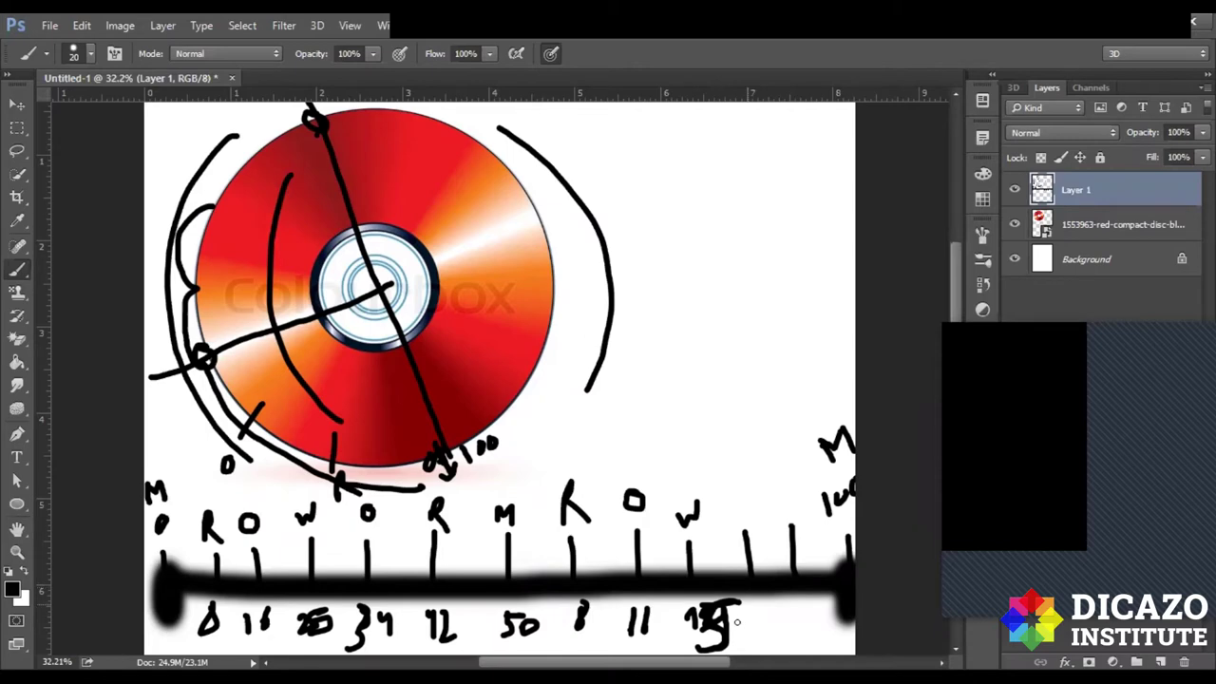
{"action": "mouse_move", "coordinate": [756, 610]}
{"action": "left_mouse_down"}
{"action": "mouse_move", "coordinate": [755, 631]}
{"action": "mouse_move", "coordinate": [768, 619]}
{"action": "mouse_move", "coordinate": [767, 630]}
{"action": "left_mouse_up"}
{"action": "mouse_move", "coordinate": [796, 602]}
{"action": "left_mouse_down"}
{"action": "mouse_move", "coordinate": [803, 629]}
{"action": "mouse_move", "coordinate": [828, 623]}
{"action": "left_mouse_up"}
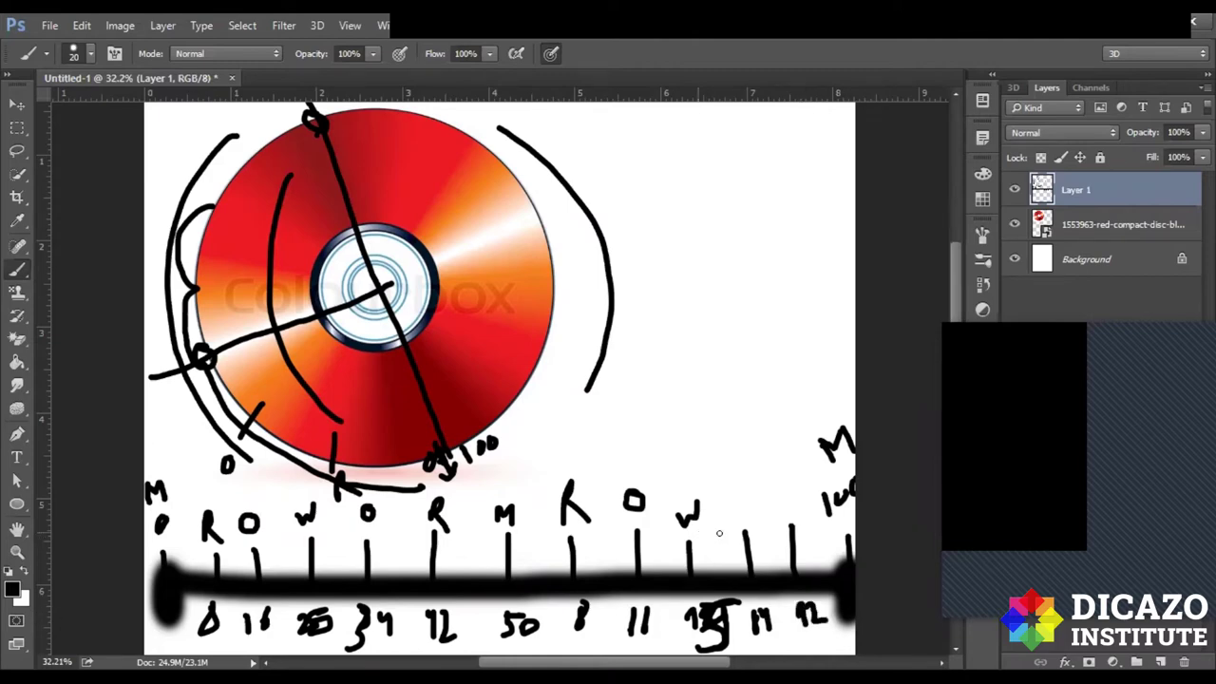
{"action": "left_click_drag", "start_coordinate": [751, 501], "coordinate": [752, 519]}
{"action": "mouse_move", "coordinate": [784, 525]}
{"action": "left_mouse_down"}
{"action": "mouse_move", "coordinate": [790, 486]}
{"action": "mouse_move", "coordinate": [814, 536]}
{"action": "left_mouse_up"}
{"action": "left_click_drag", "start_coordinate": [691, 410], "coordinate": [838, 349]}
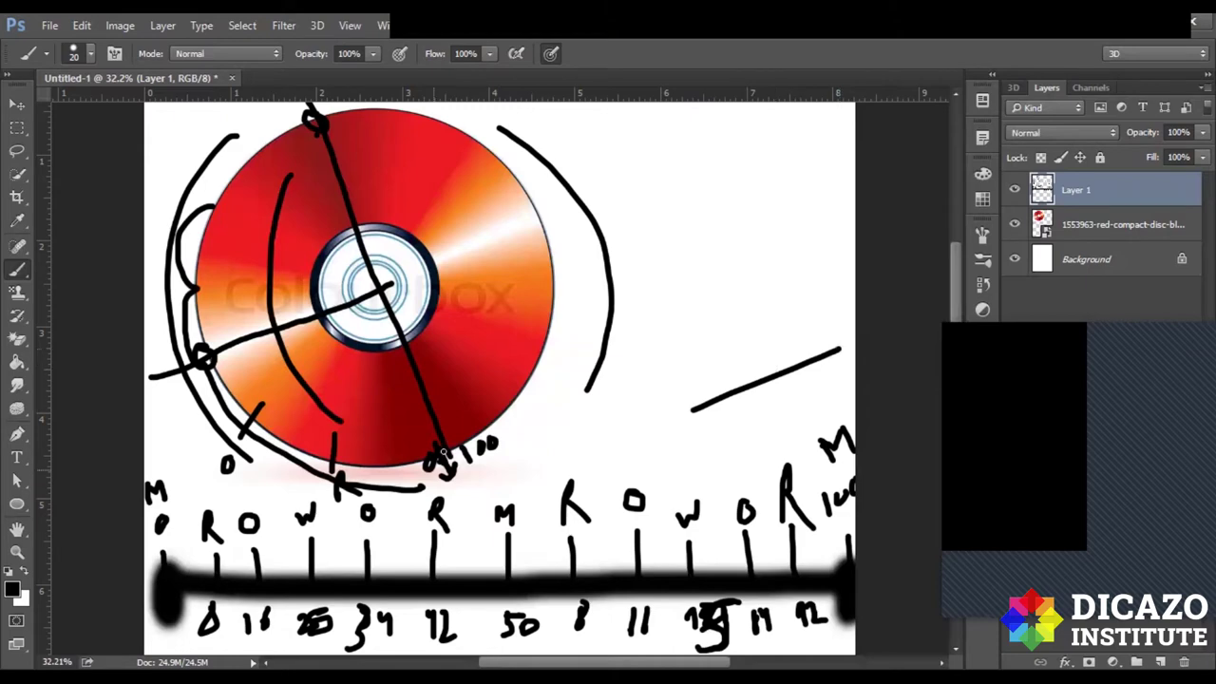
{"action": "left_click_drag", "start_coordinate": [441, 452], "coordinate": [434, 475]}
Fill the edge circle black, thicken the disc marks, and paint three small circles on the lower disc.
{"action": "mouse_move", "coordinate": [190, 371]}
{"action": "left_mouse_down"}
{"action": "mouse_move", "coordinate": [245, 340]}
{"action": "mouse_move", "coordinate": [203, 352]}
{"action": "left_mouse_up"}
{"action": "left_click_drag", "start_coordinate": [281, 396], "coordinate": [255, 429]}
{"action": "left_click_drag", "start_coordinate": [338, 401], "coordinate": [332, 475]}
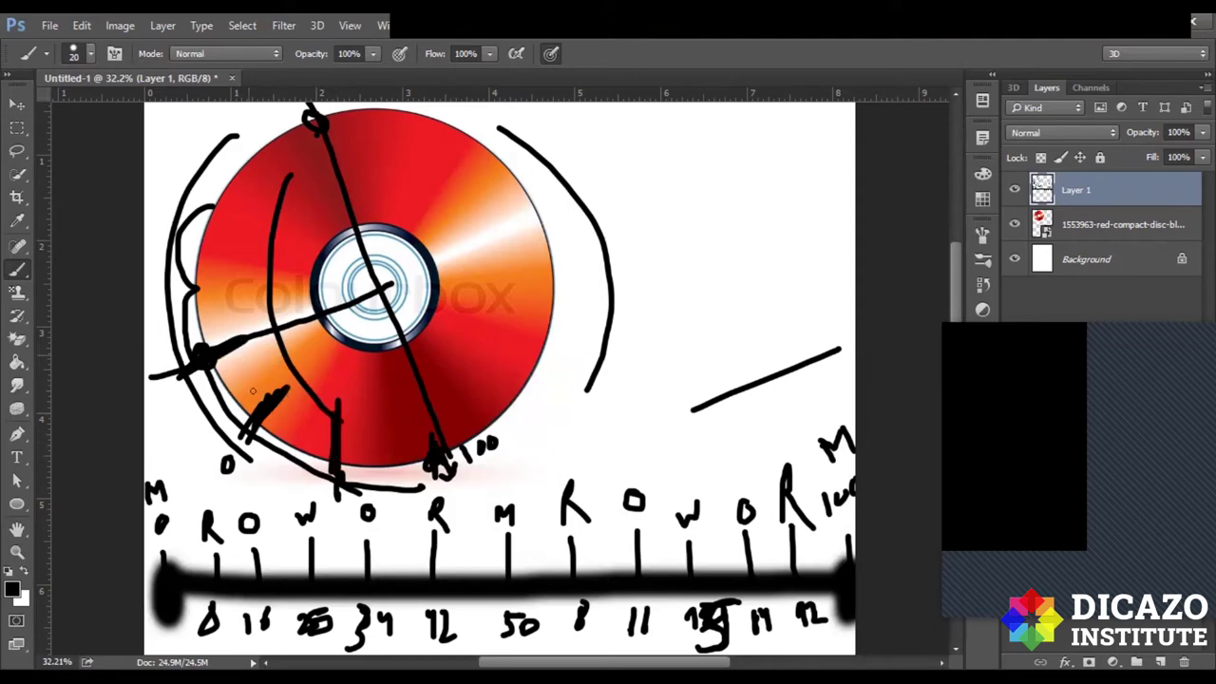
{"action": "left_click_drag", "start_coordinate": [252, 357], "coordinate": [270, 363]}
{"action": "left_click_drag", "start_coordinate": [295, 407], "coordinate": [302, 404]}
{"action": "left_click_drag", "start_coordinate": [398, 418], "coordinate": [389, 418]}
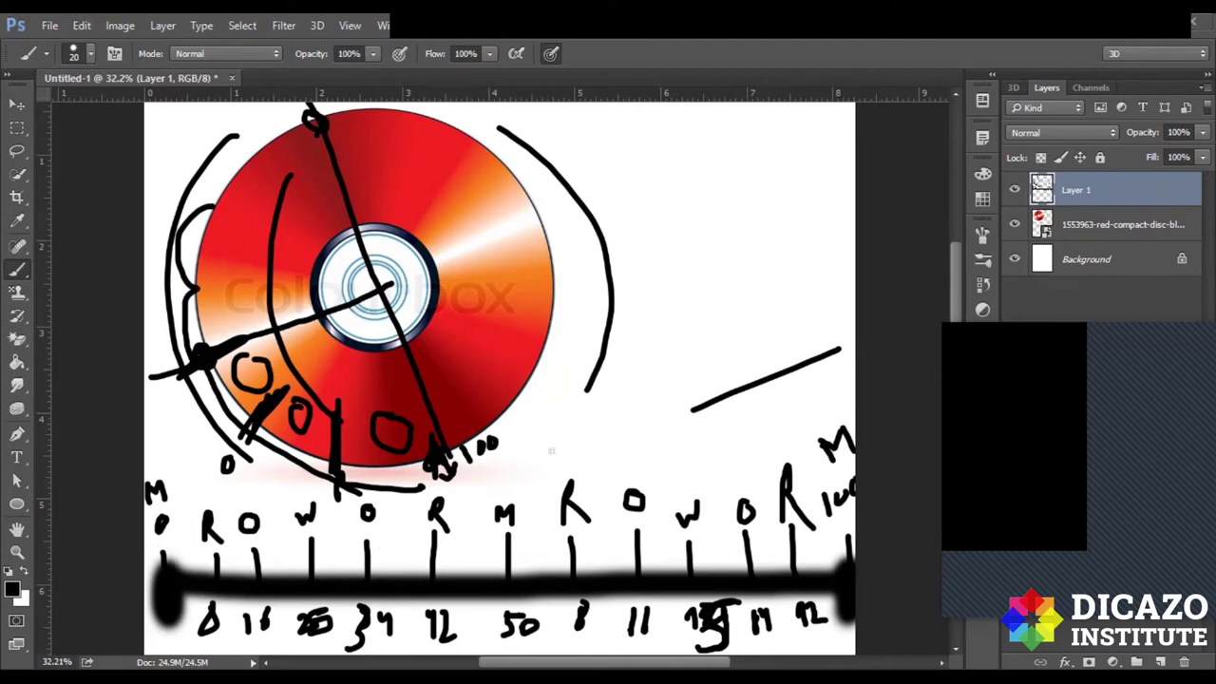
{"action": "left_click", "coordinate": [17, 359]}
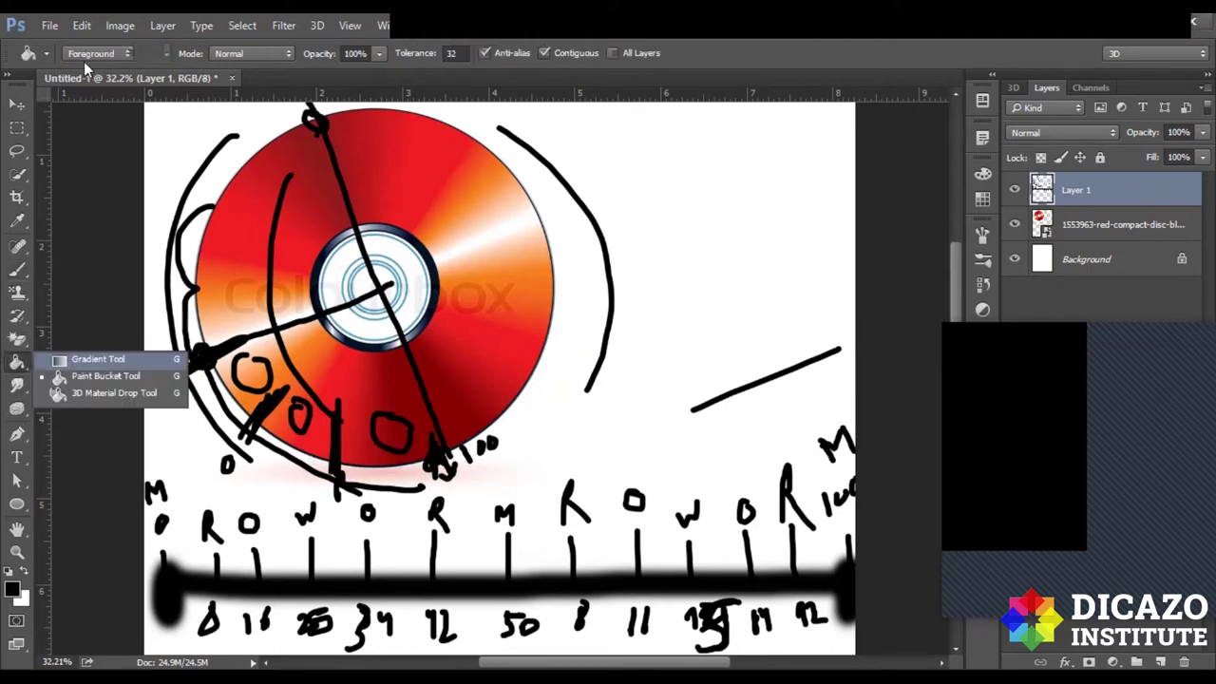
Set the gradient's left stop to dark red a30404 and copy that hex value.
{"action": "left_click", "coordinate": [82, 54]}
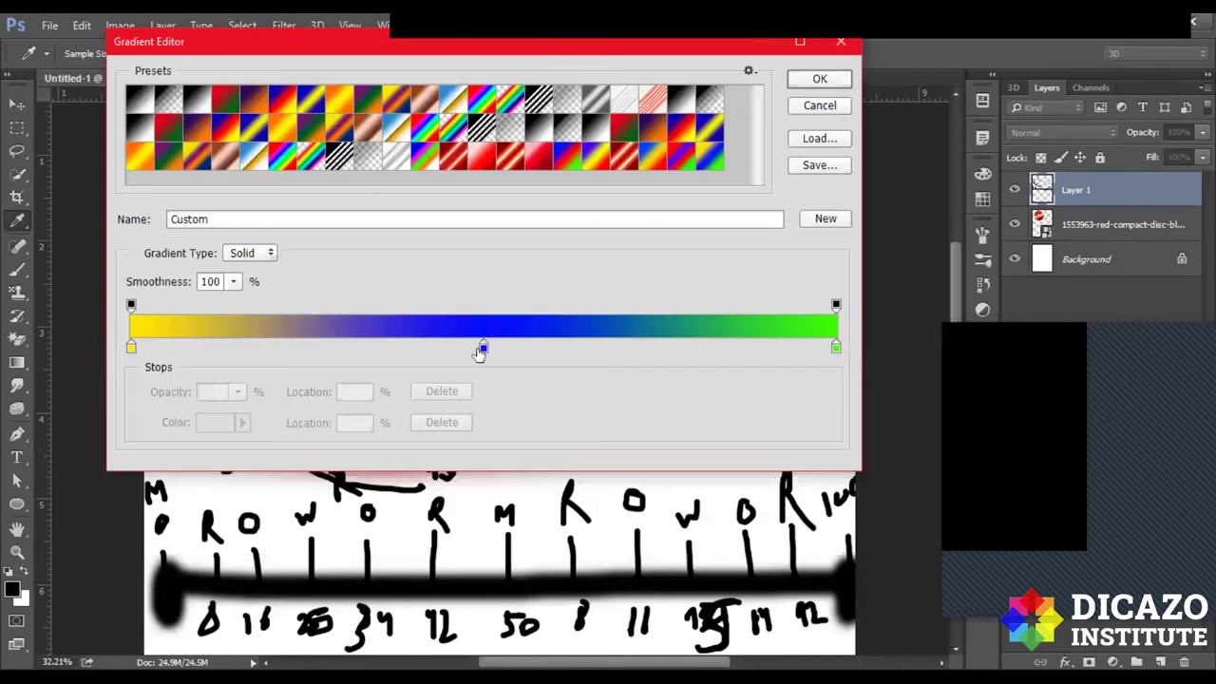
{"action": "left_click", "coordinate": [132, 348]}
{"action": "left_click", "coordinate": [211, 425]}
{"action": "left_click", "coordinate": [961, 186]}
{"action": "mouse_move", "coordinate": [961, 186]}
{"action": "left_mouse_down"}
{"action": "mouse_move", "coordinate": [959, 153]}
{"action": "mouse_move", "coordinate": [929, 232]}
{"action": "left_mouse_up"}
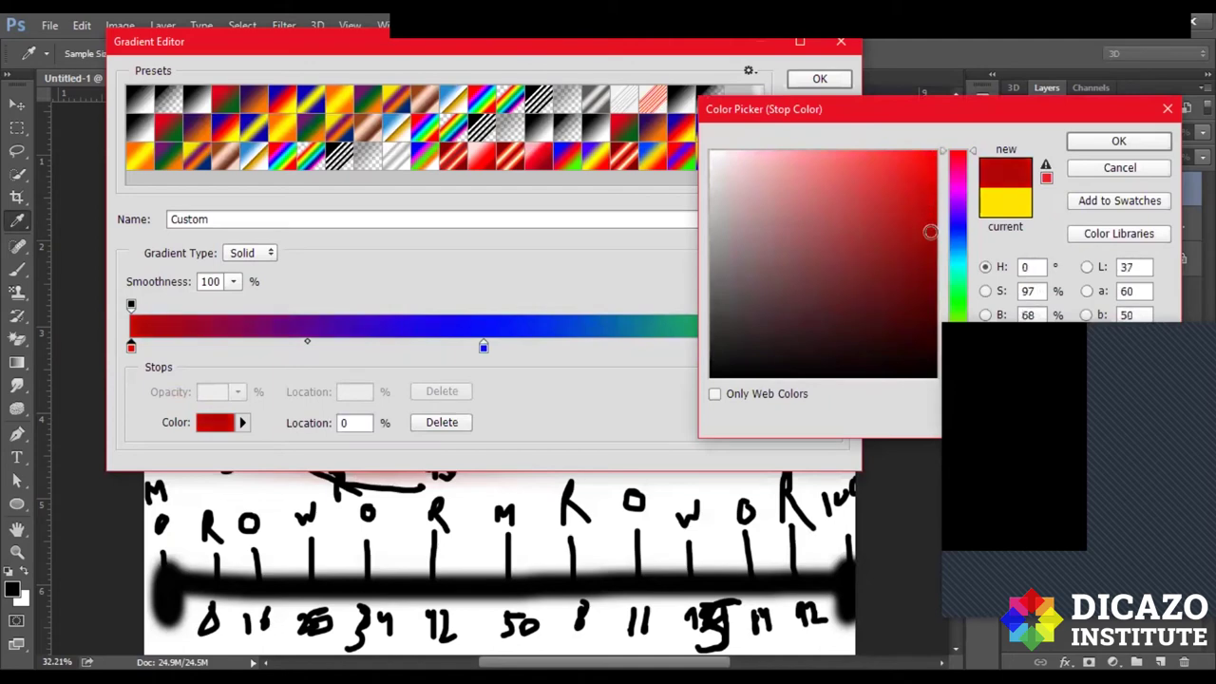
{"action": "left_click", "coordinate": [1102, 141]}
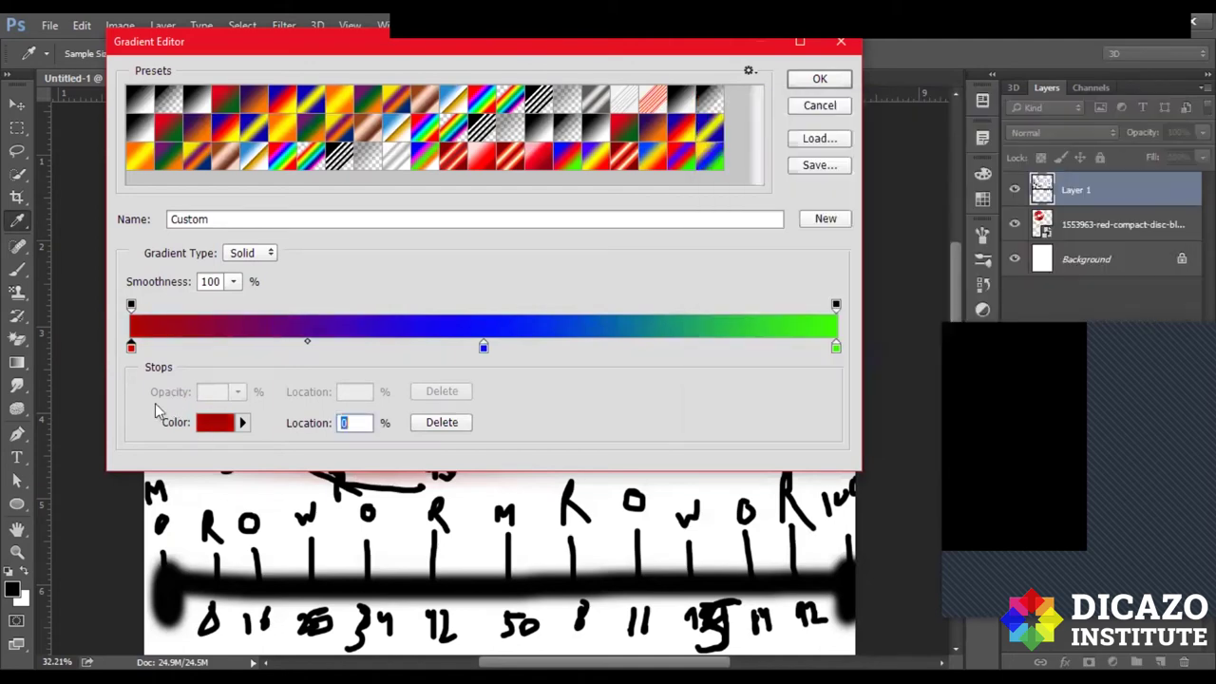
{"action": "left_click", "coordinate": [213, 424]}
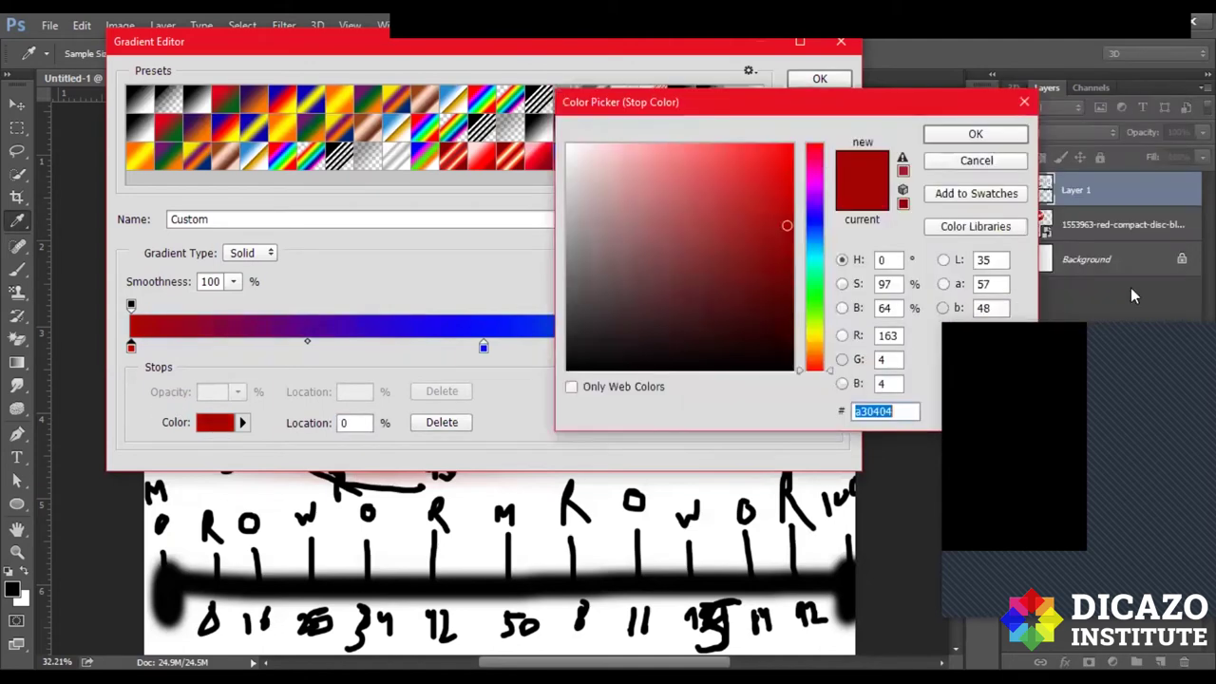
{"action": "right_click", "coordinate": [867, 410]}
{"action": "left_click", "coordinate": [789, 469]}
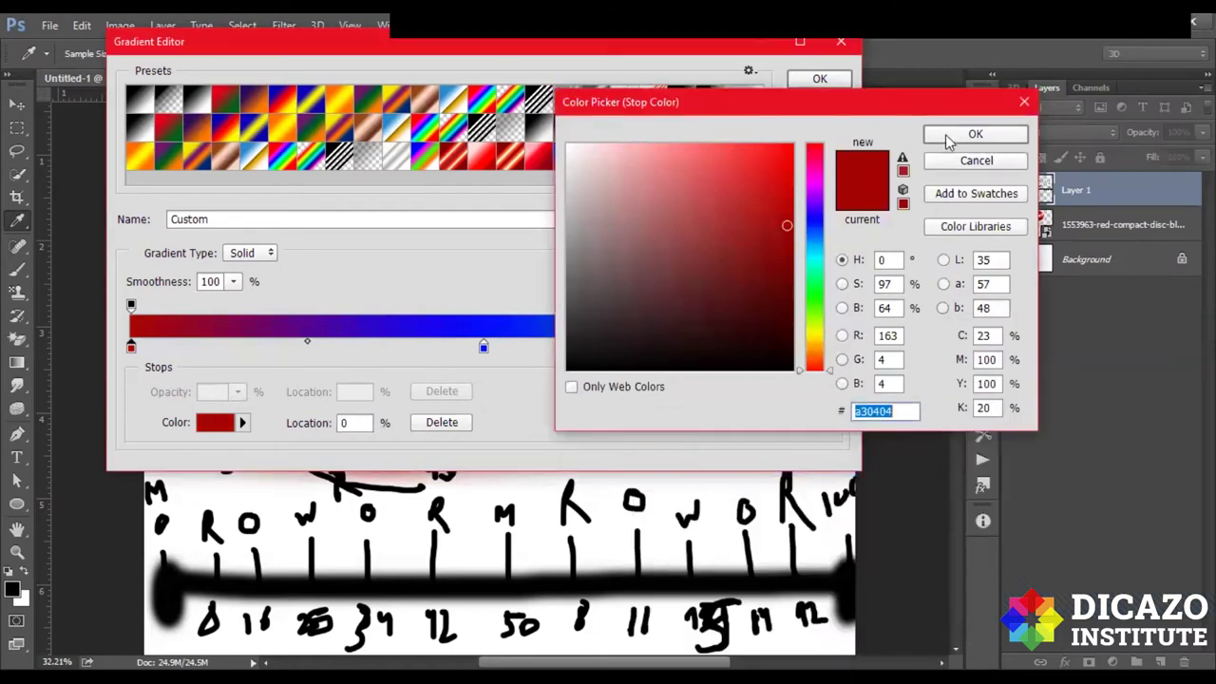
{"action": "left_click", "coordinate": [941, 160]}
Paste a30404 into the right and middle stops so the gradient is solid dark red.
{"action": "left_click", "coordinate": [835, 349]}
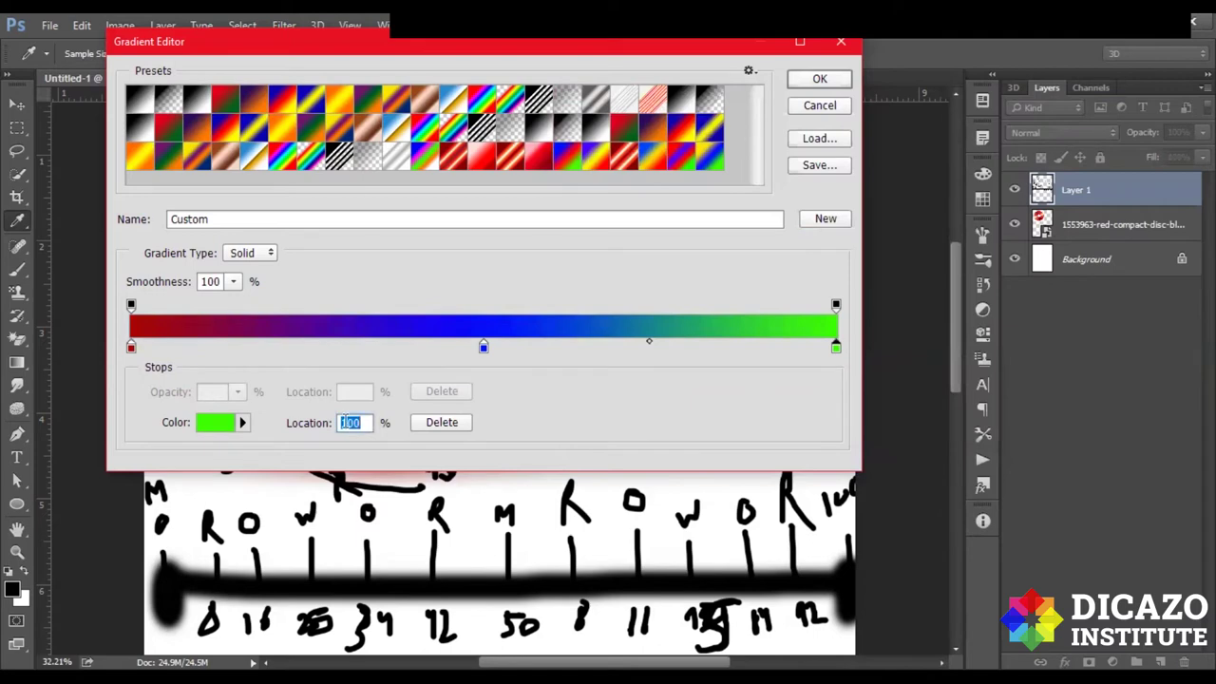
{"action": "left_click", "coordinate": [215, 425]}
{"action": "right_click", "coordinate": [867, 410]}
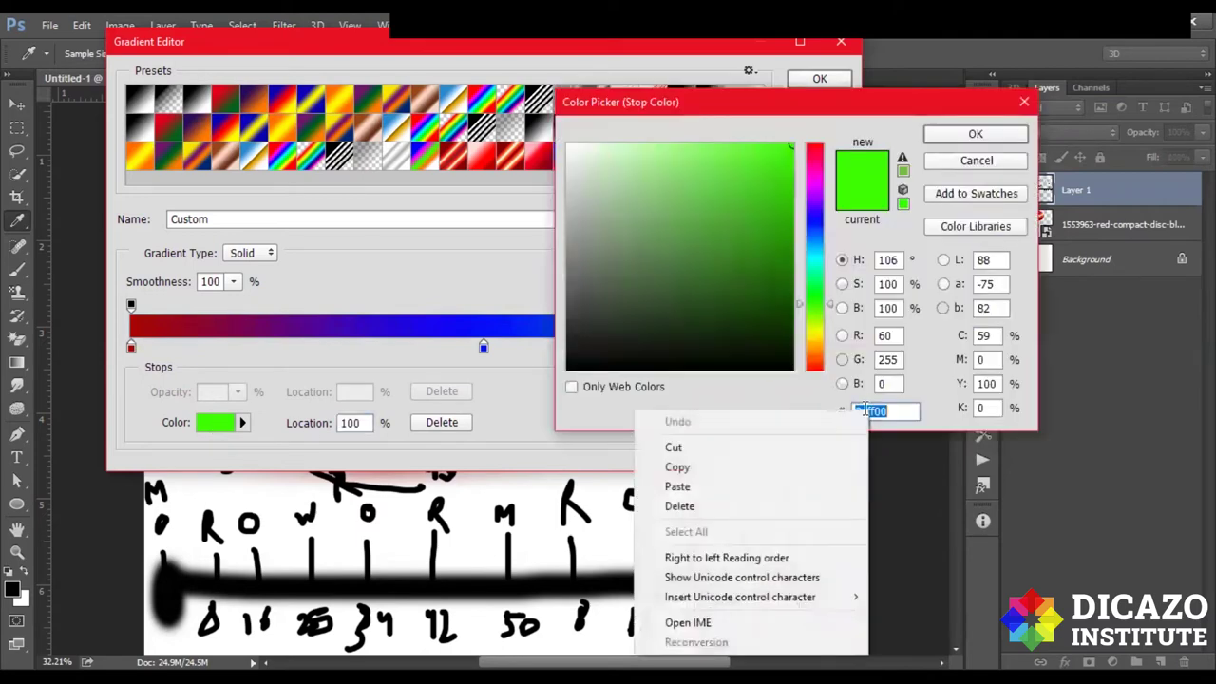
{"action": "left_click", "coordinate": [677, 487]}
{"action": "left_click", "coordinate": [975, 134]}
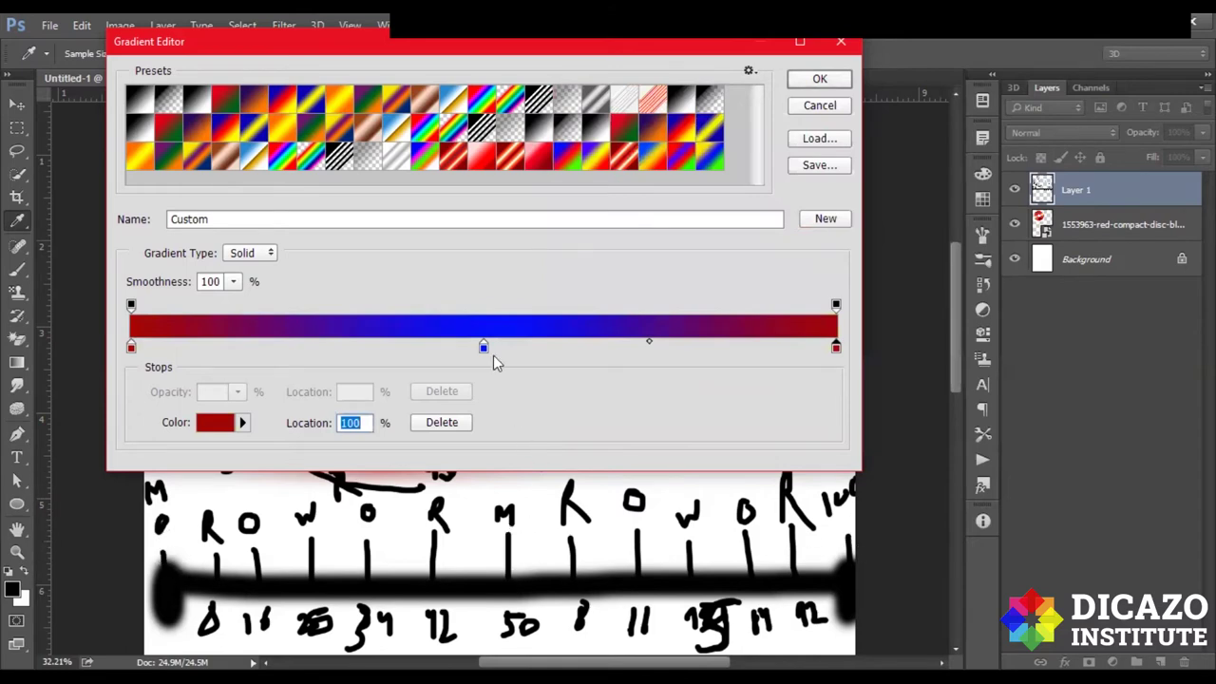
{"action": "left_click", "coordinate": [483, 347]}
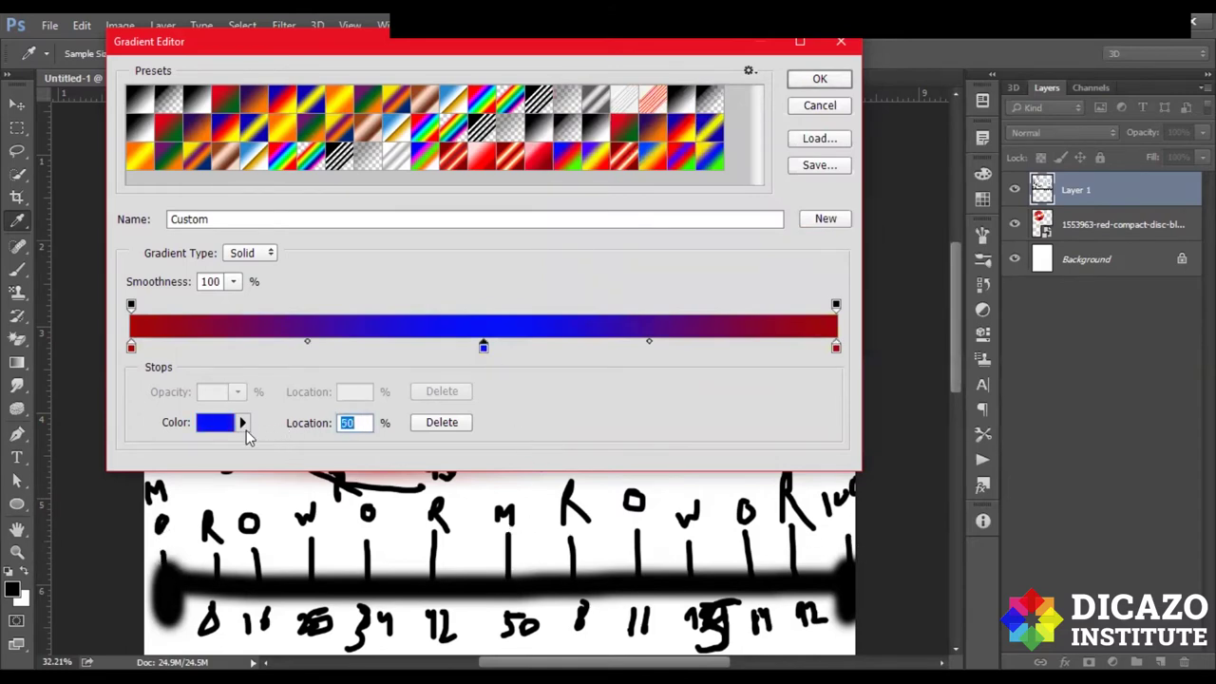
{"action": "left_click", "coordinate": [216, 424]}
{"action": "right_click", "coordinate": [867, 418]}
{"action": "left_click", "coordinate": [710, 491]}
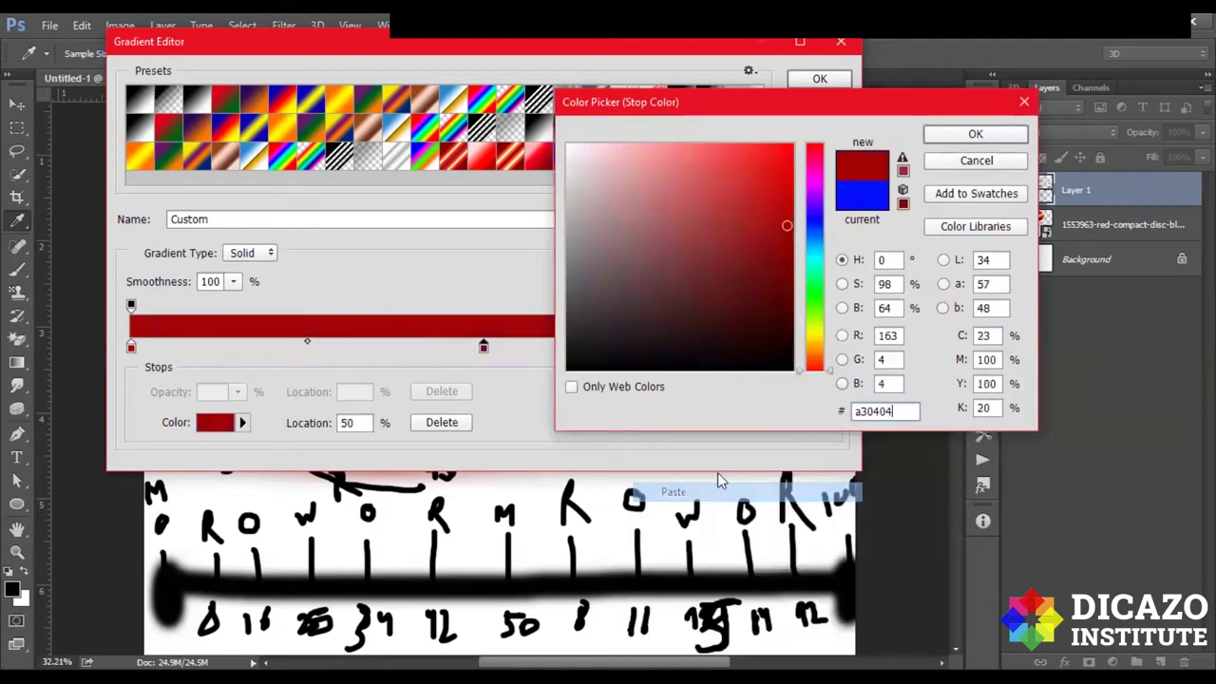
{"action": "left_click", "coordinate": [978, 135]}
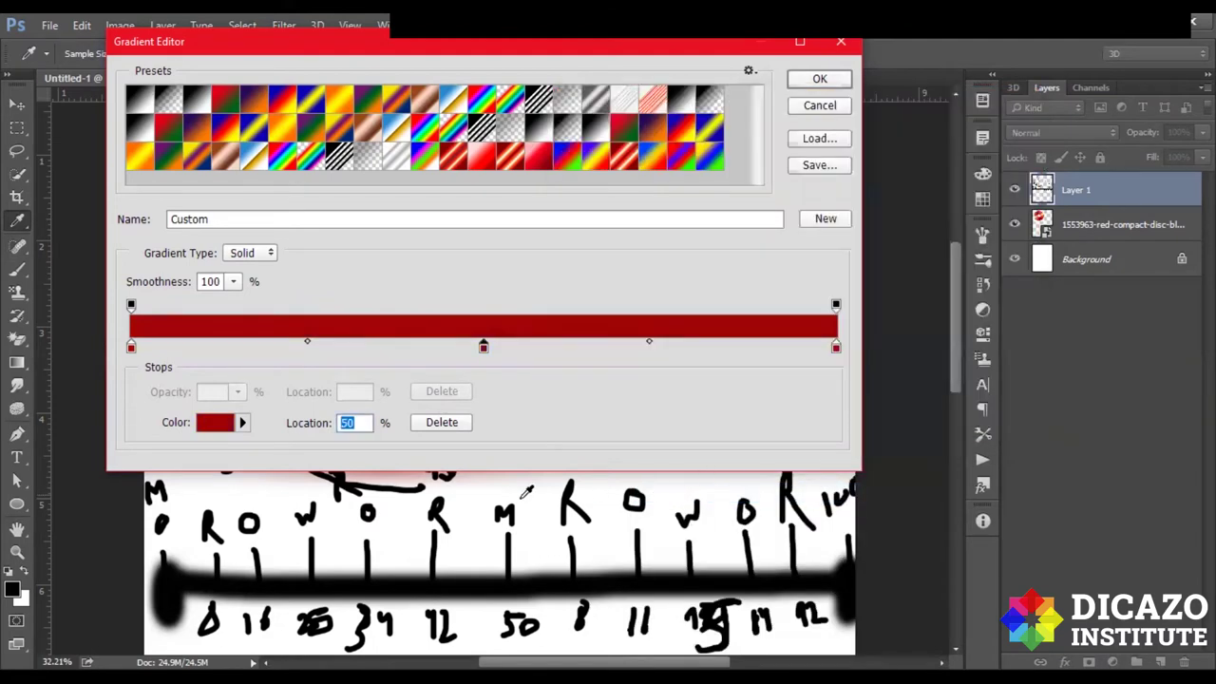
Add white gradient stops at 25% and 75%.
{"action": "left_click", "coordinate": [304, 347]}
{"action": "left_click", "coordinate": [213, 424]}
{"action": "left_click_drag", "start_coordinate": [623, 225], "coordinate": [568, 145]}
{"action": "left_click", "coordinate": [971, 136]}
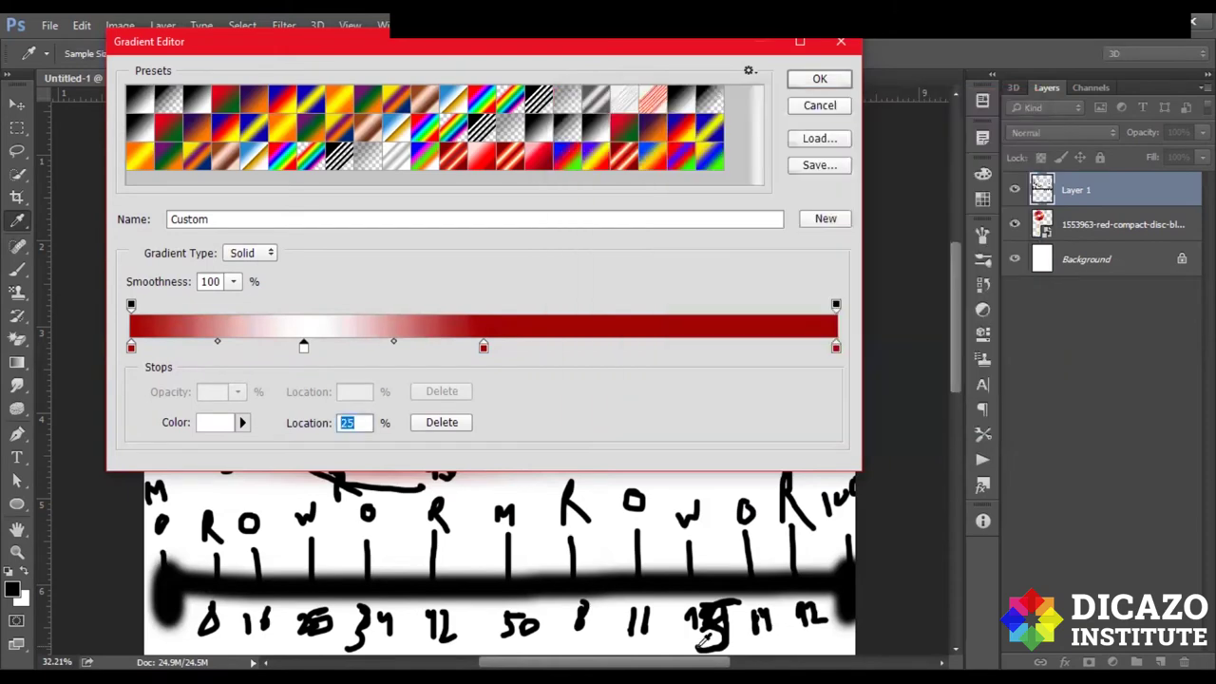
{"action": "left_click", "coordinate": [665, 347]}
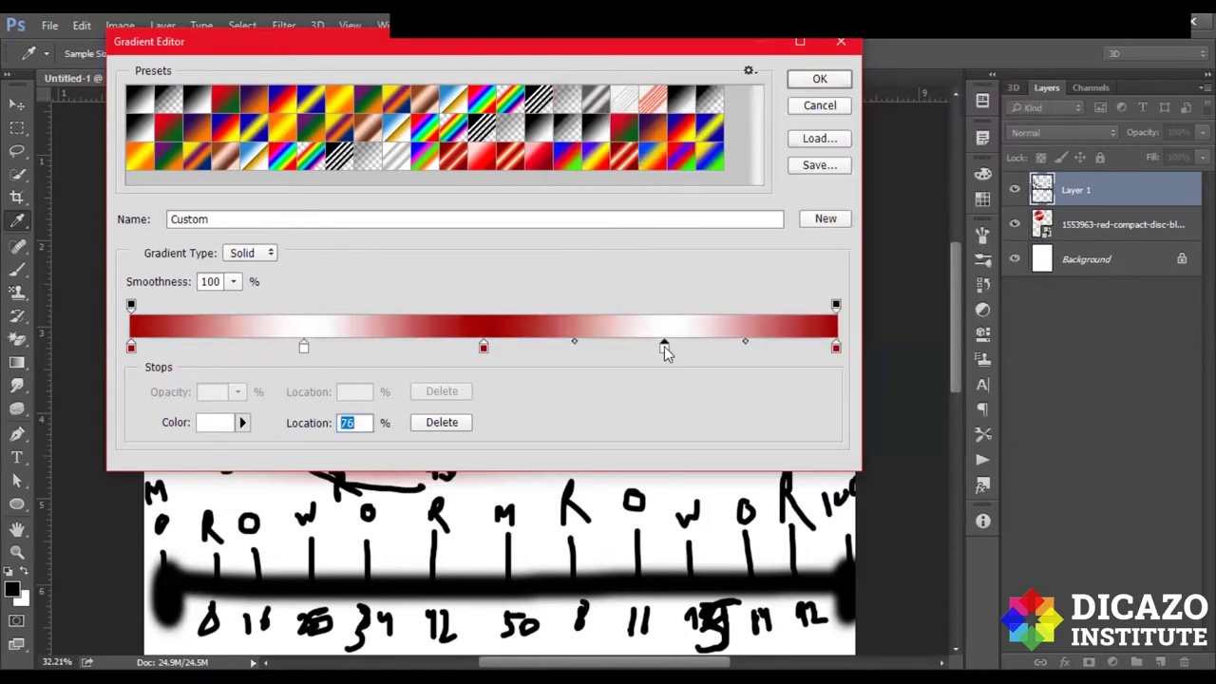
{"action": "left_click_drag", "start_coordinate": [664, 347], "coordinate": [659, 348]}
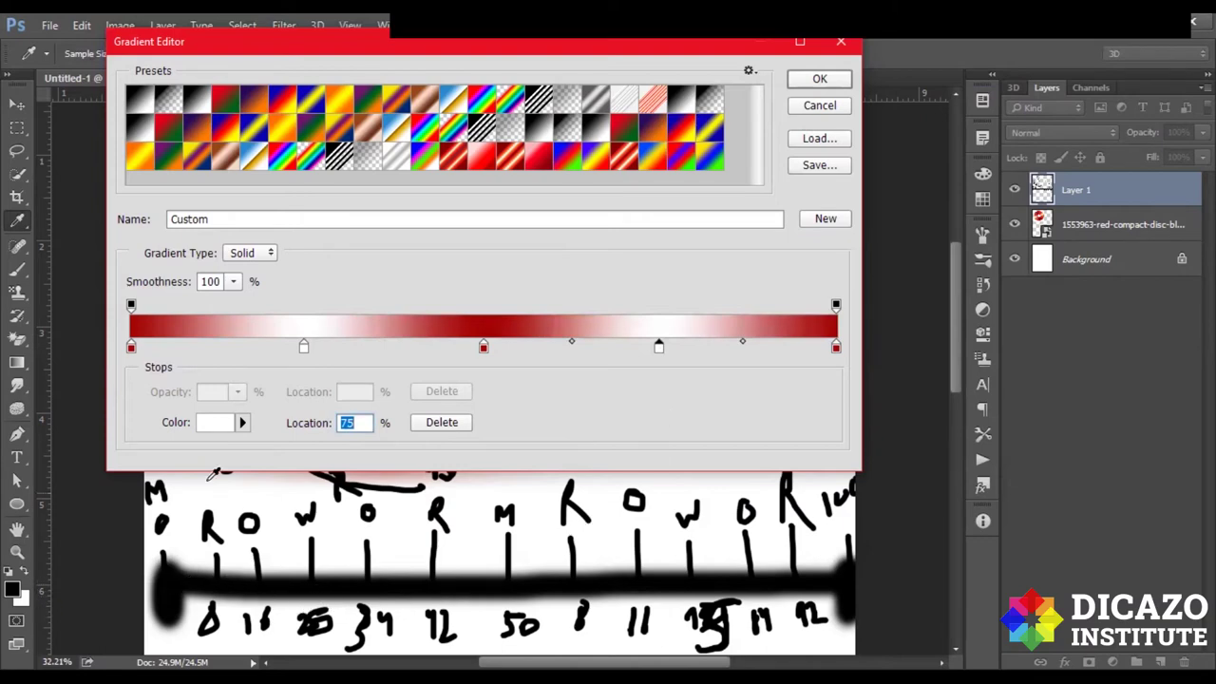
Add a pure red ff0000 stop at 8% and a new stop at 16%, shifting its hue toward yellow.
{"action": "left_click", "coordinate": [186, 348]}
{"action": "left_click_drag", "start_coordinate": [186, 348], "coordinate": [243, 347]}
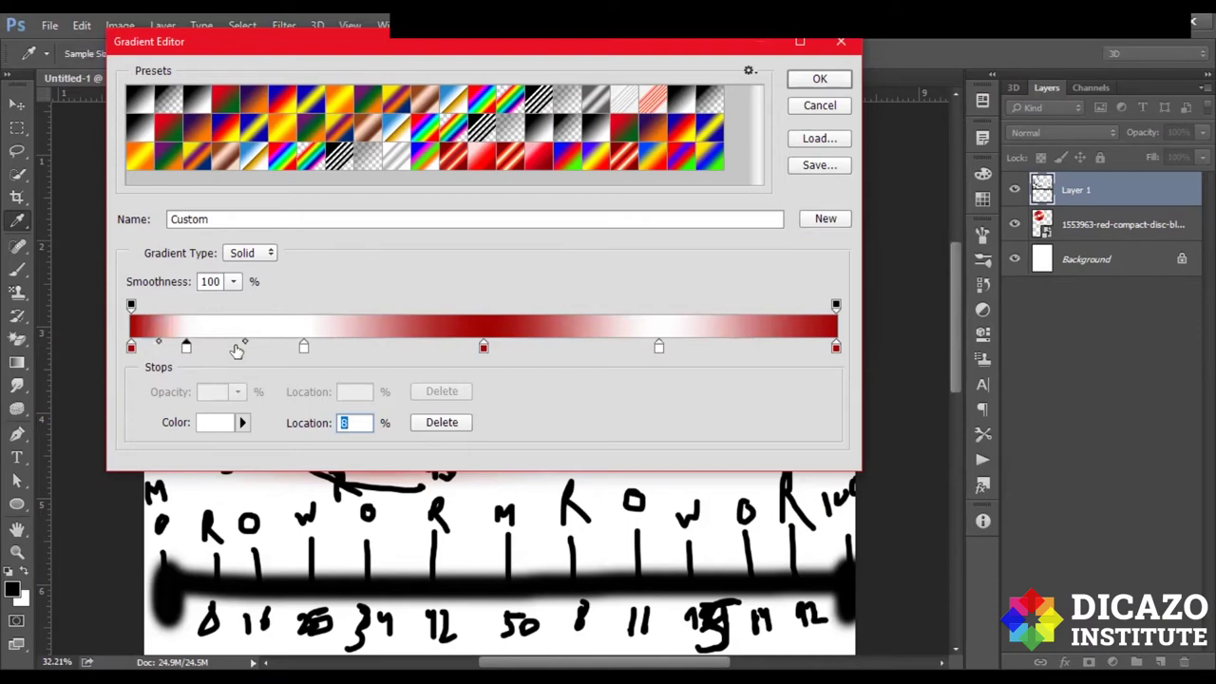
{"action": "left_click", "coordinate": [187, 351]}
{"action": "left_click", "coordinate": [210, 424]}
{"action": "left_click", "coordinate": [792, 145]}
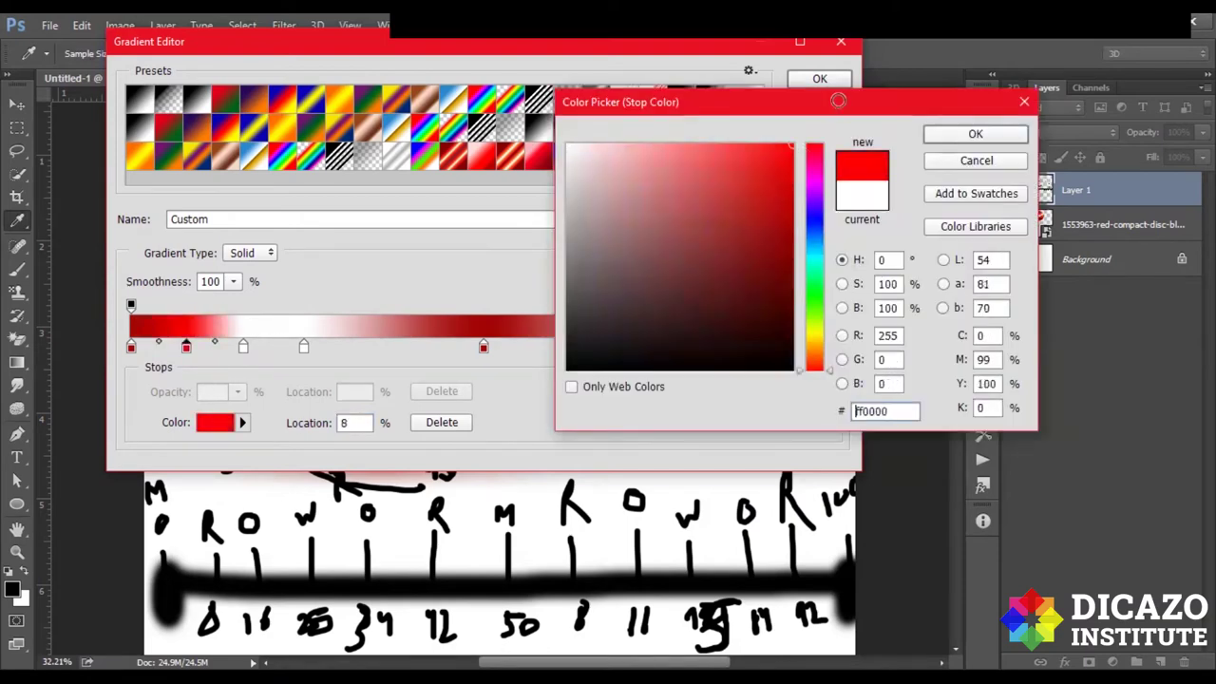
{"action": "left_click", "coordinate": [960, 137]}
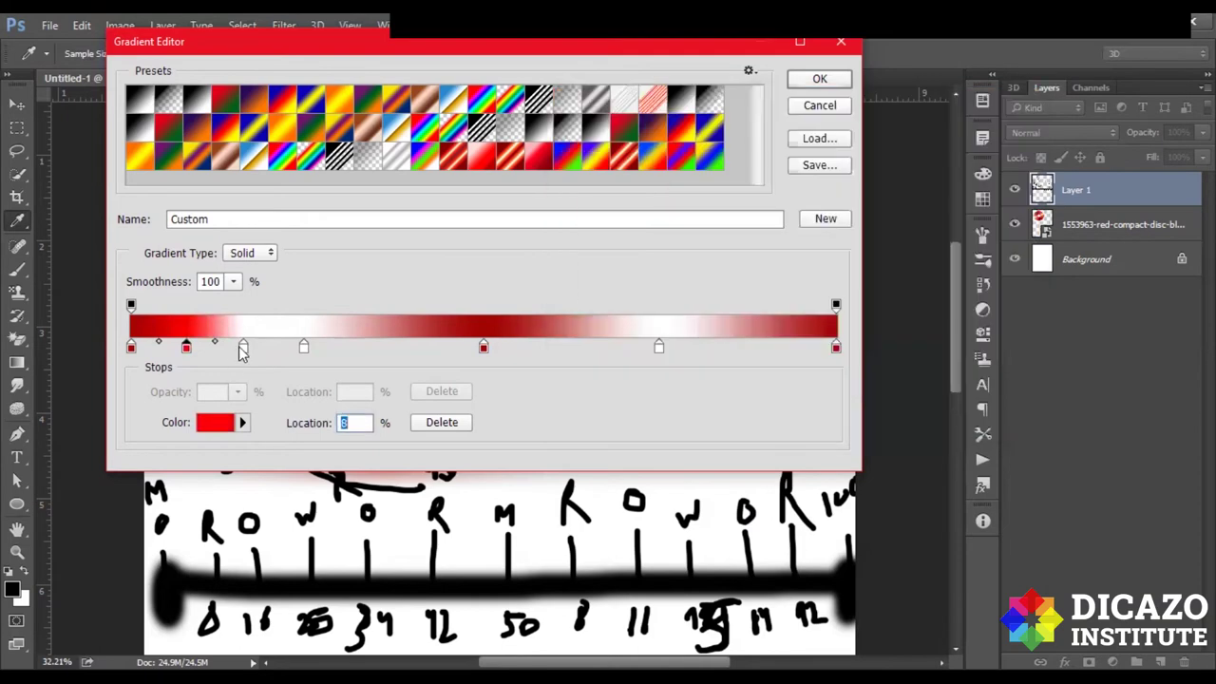
{"action": "left_click", "coordinate": [242, 348]}
{"action": "left_click", "coordinate": [216, 422]}
{"action": "left_click_drag", "start_coordinate": [814, 176], "coordinate": [812, 347]}
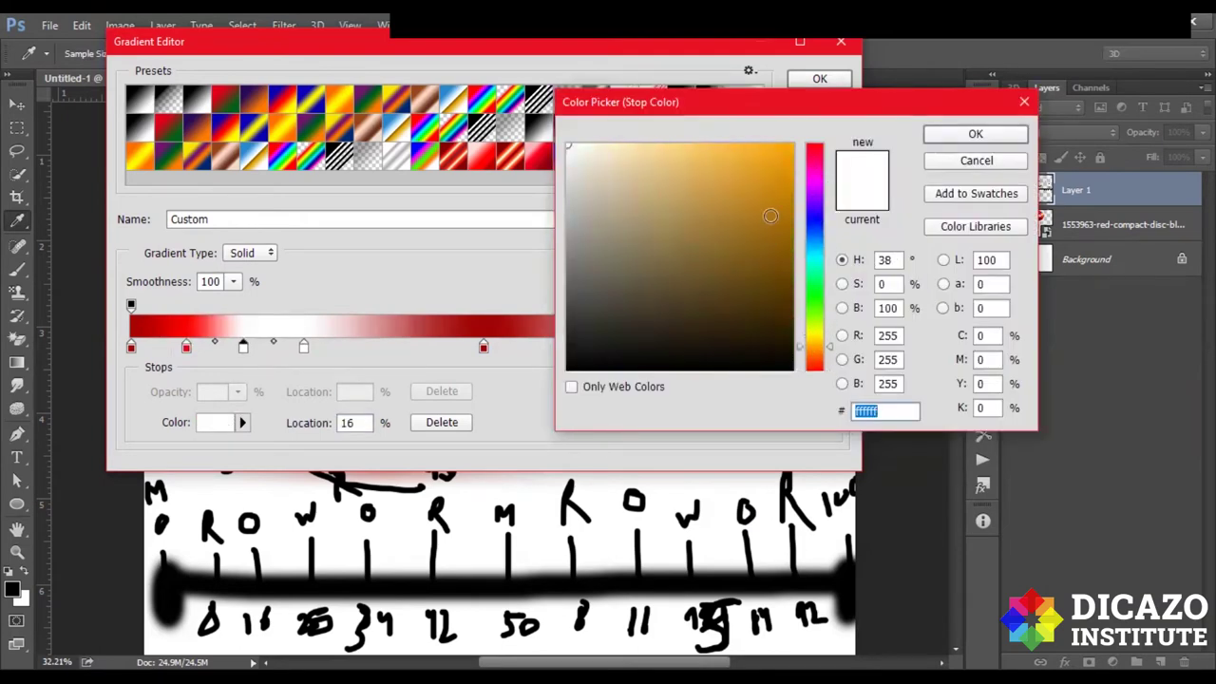
Make the 16% stop orange ffa200 and add stops at 34% and 42%.
{"action": "left_click", "coordinate": [792, 145]}
{"action": "left_click", "coordinate": [971, 138]}
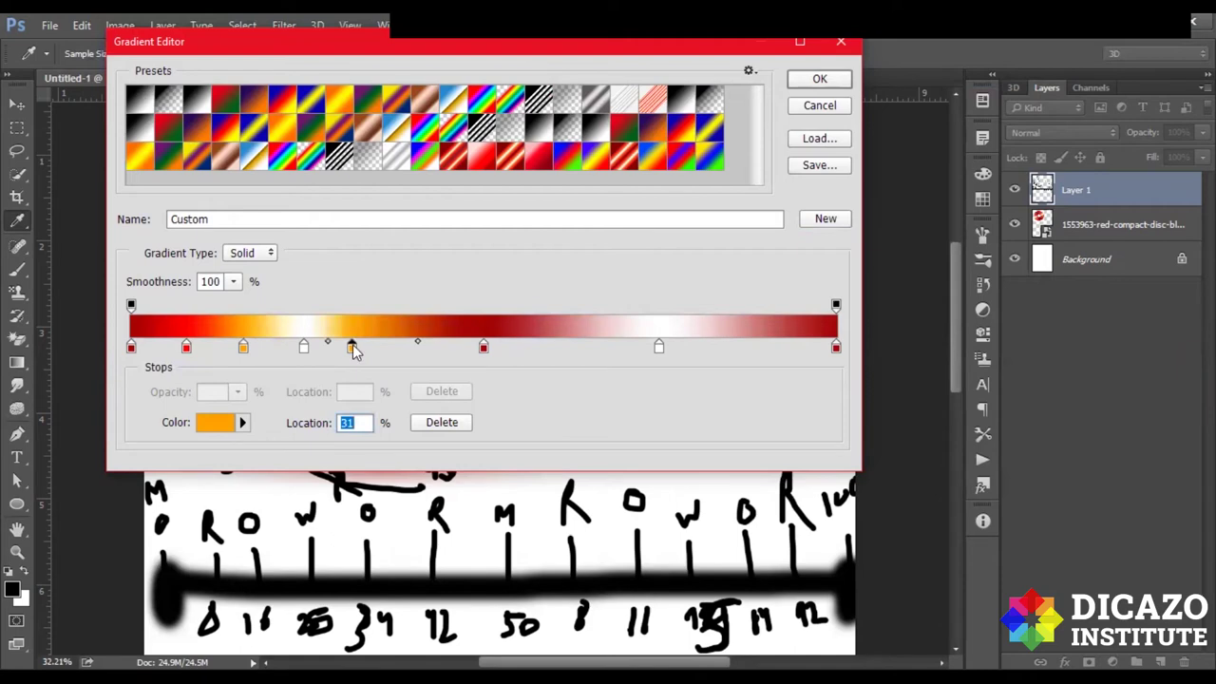
{"action": "type", "text": "34"}
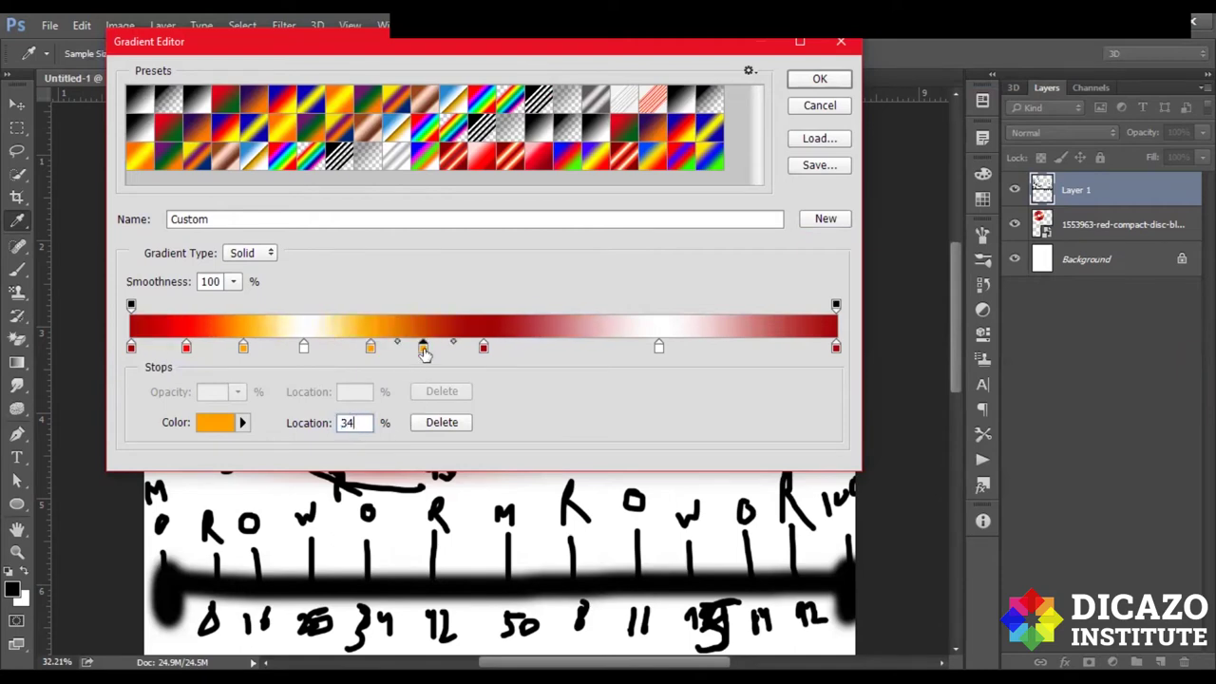
{"action": "left_click", "coordinate": [423, 350]}
{"action": "type", "text": "42"}
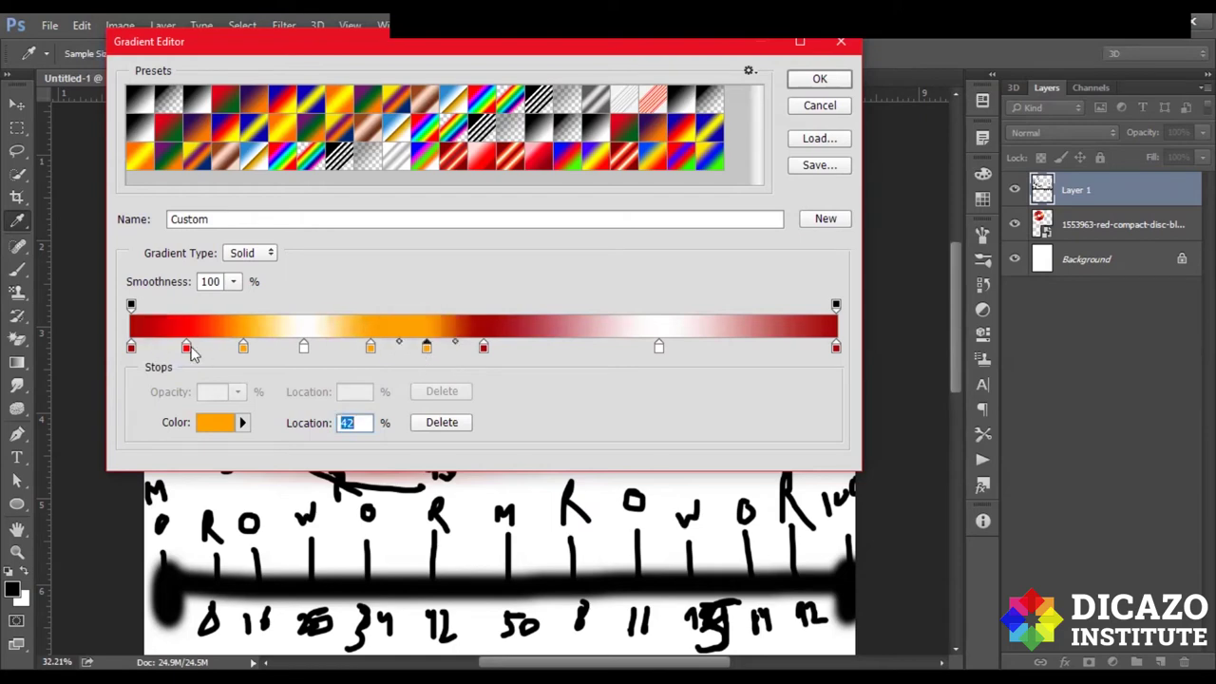
Copy the ff0000 red from the 8% stop into the 42% stop.
{"action": "left_click", "coordinate": [187, 349]}
{"action": "left_click", "coordinate": [217, 425]}
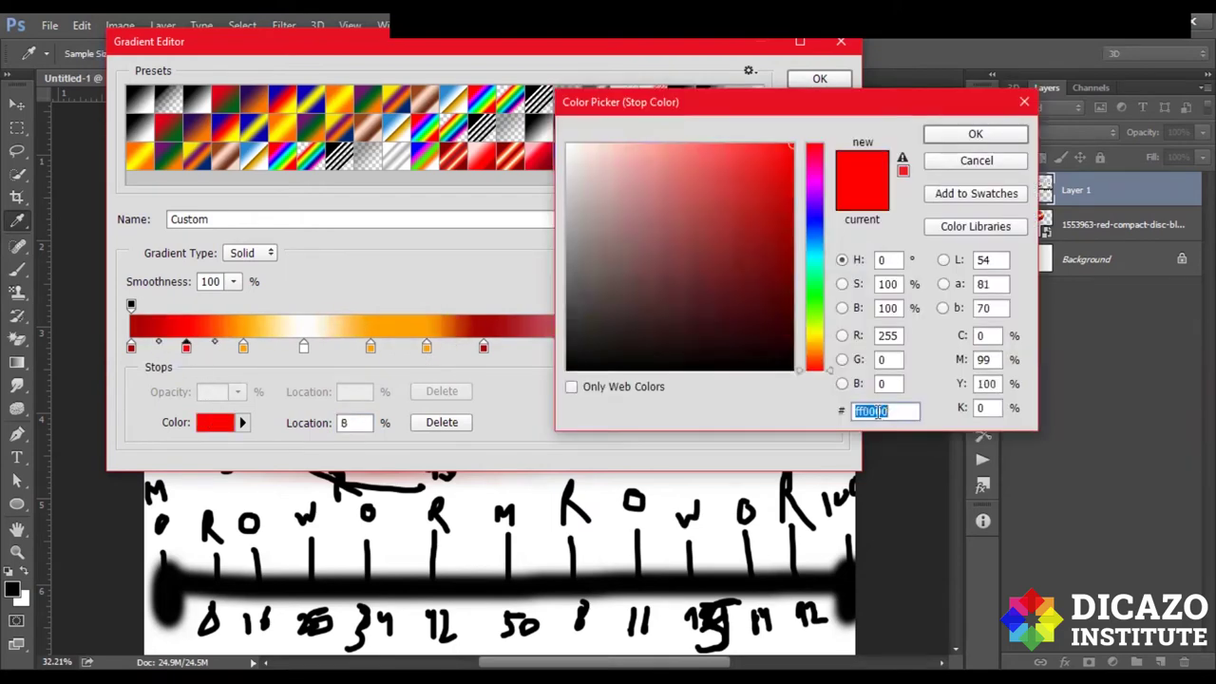
{"action": "right_click", "coordinate": [876, 412]}
{"action": "left_click", "coordinate": [746, 467]}
{"action": "left_click", "coordinate": [943, 141]}
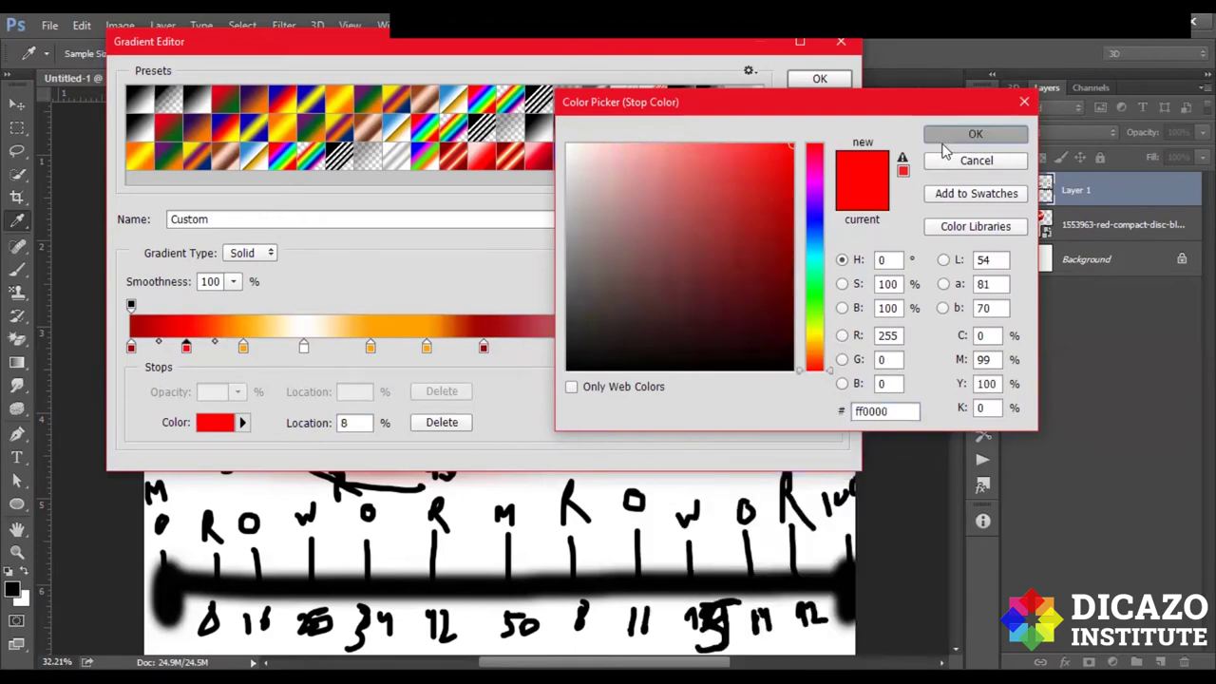
{"action": "left_click", "coordinate": [217, 422]}
{"action": "right_click", "coordinate": [870, 410]}
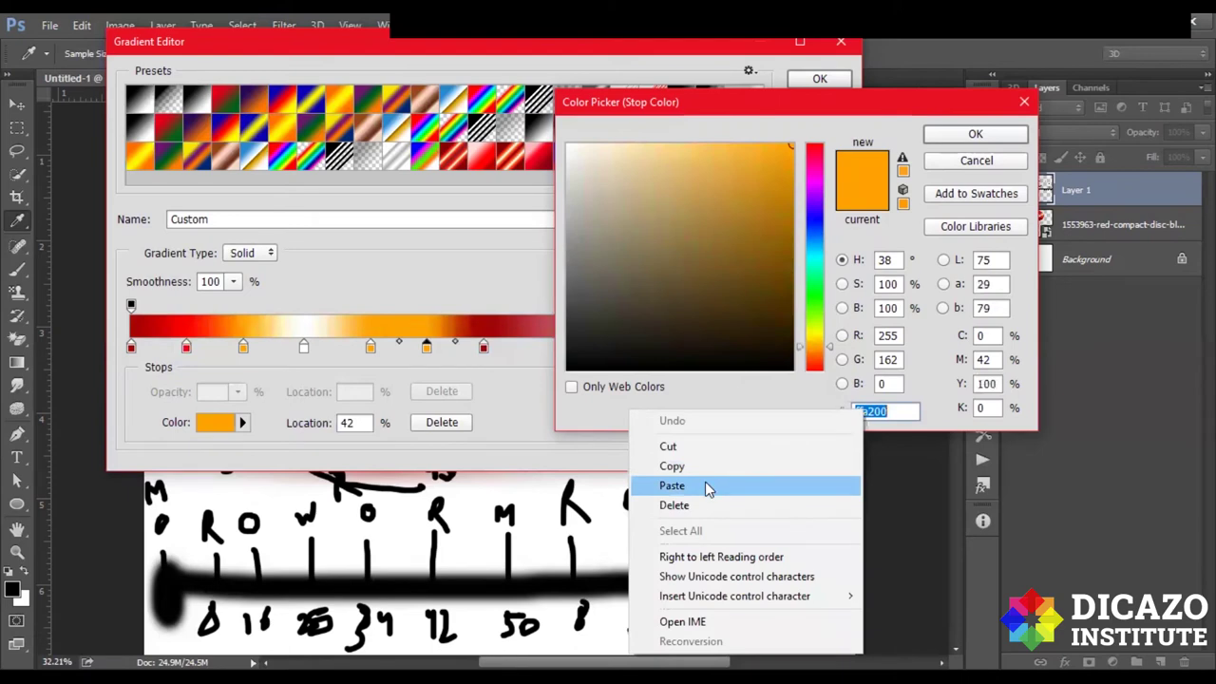
{"action": "left_click", "coordinate": [671, 486]}
{"action": "left_click", "coordinate": [972, 136]}
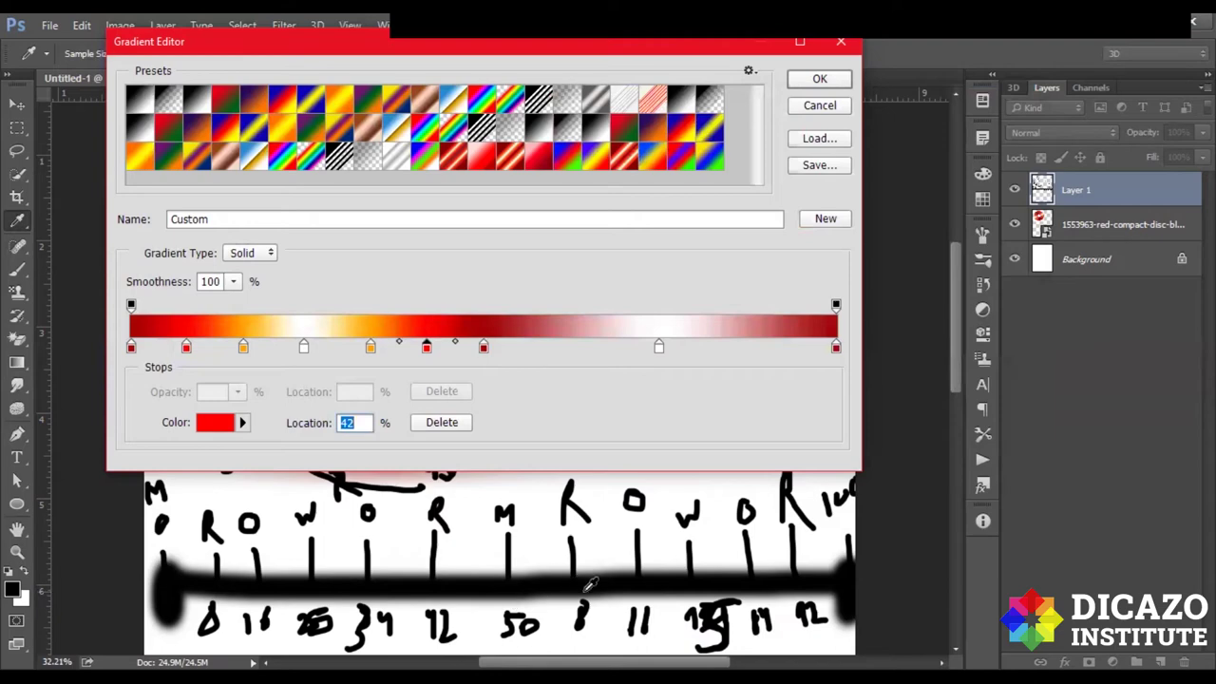
Add red gradient stops at 58% and 92%.
{"action": "left_click", "coordinate": [535, 349]}
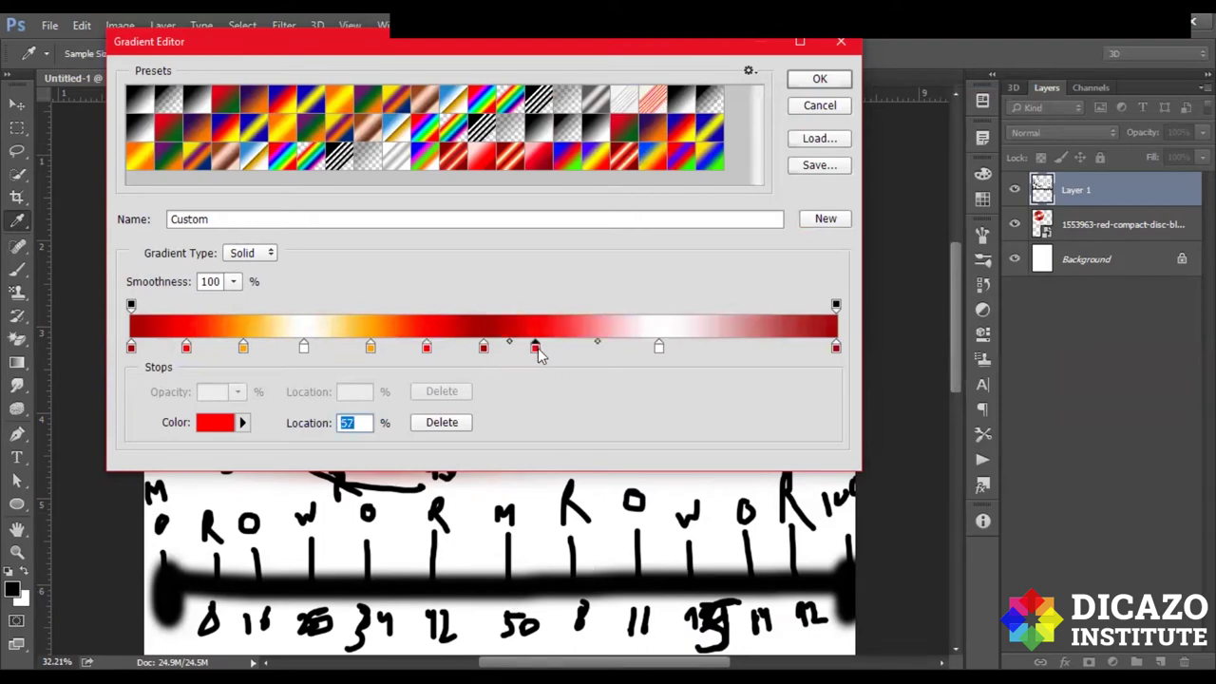
{"action": "type", "text": "58"}
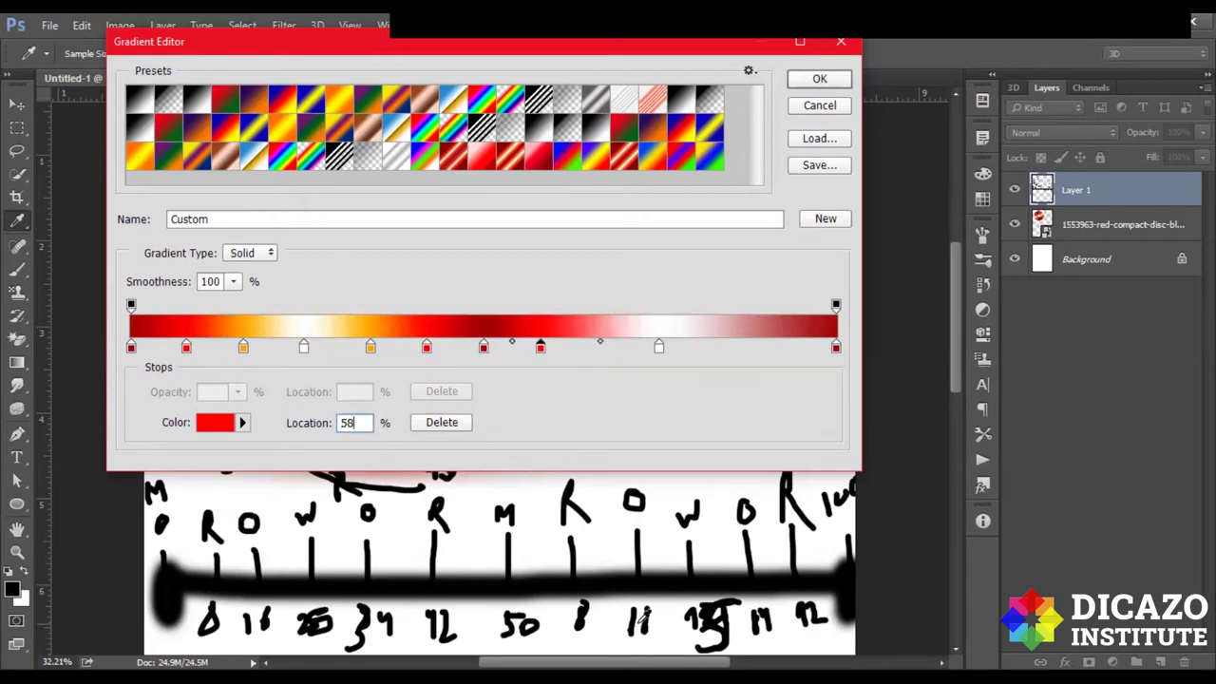
{"action": "left_click", "coordinate": [799, 348]}
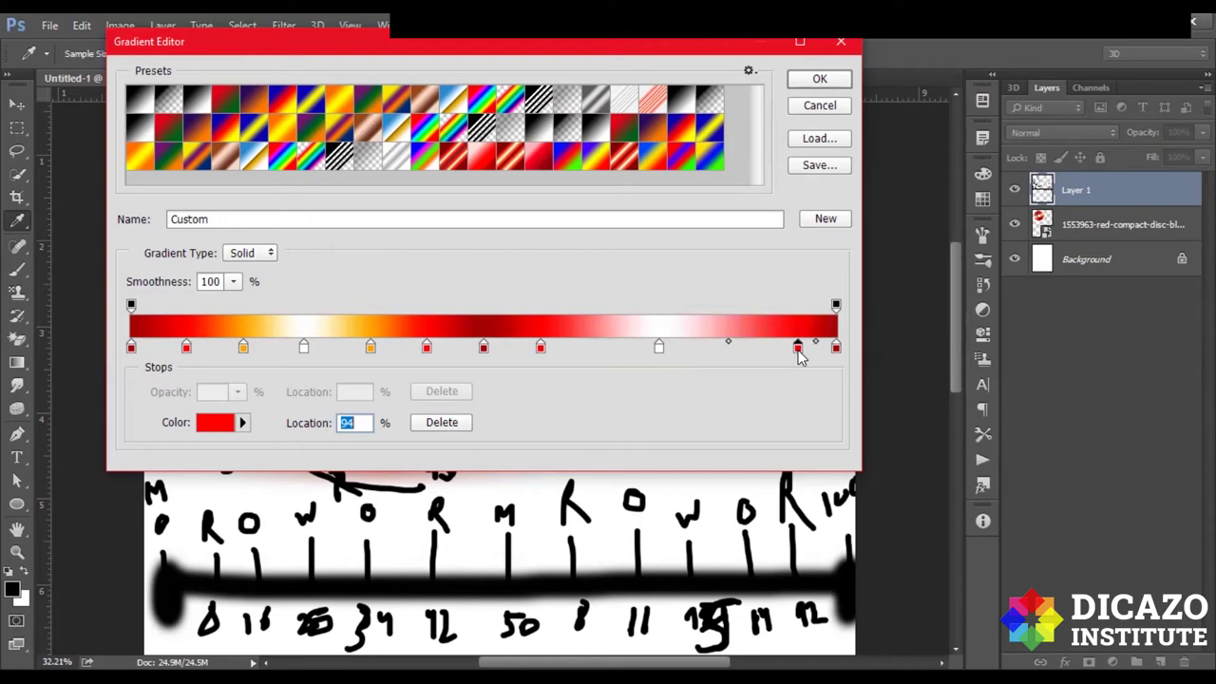
{"action": "type", "text": "92"}
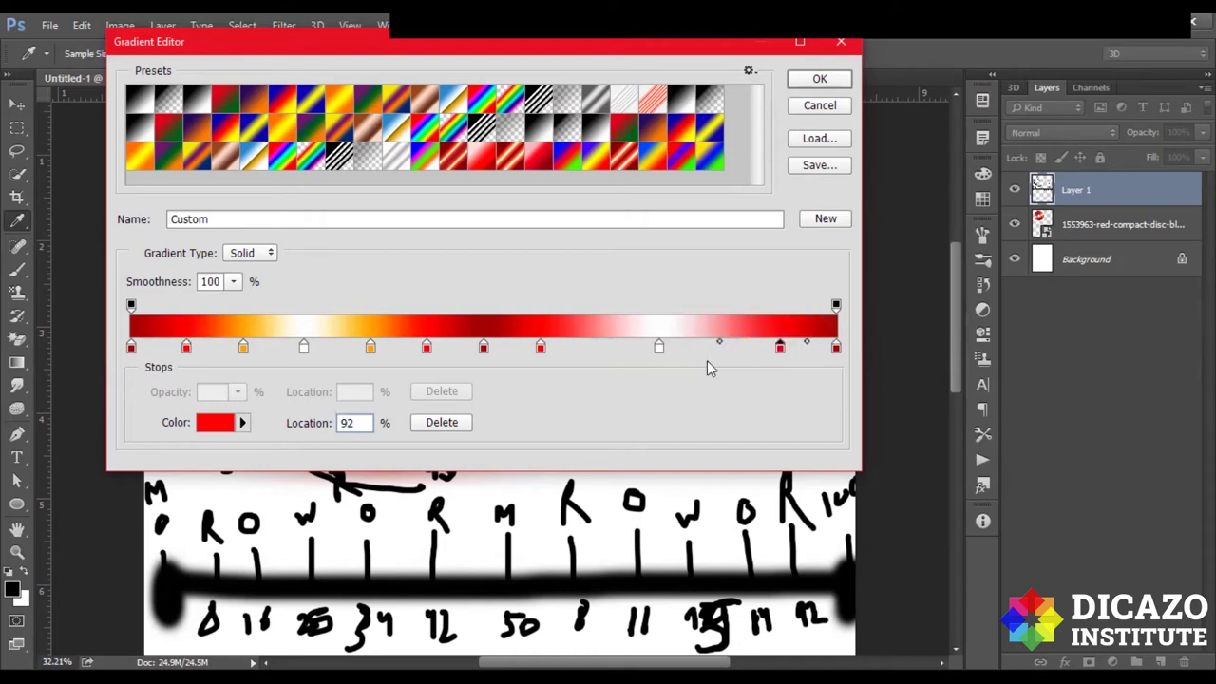
Add a new stop at 66% and copy the orange hex ffa200 from the 34% stop.
{"action": "left_click", "coordinate": [595, 349]}
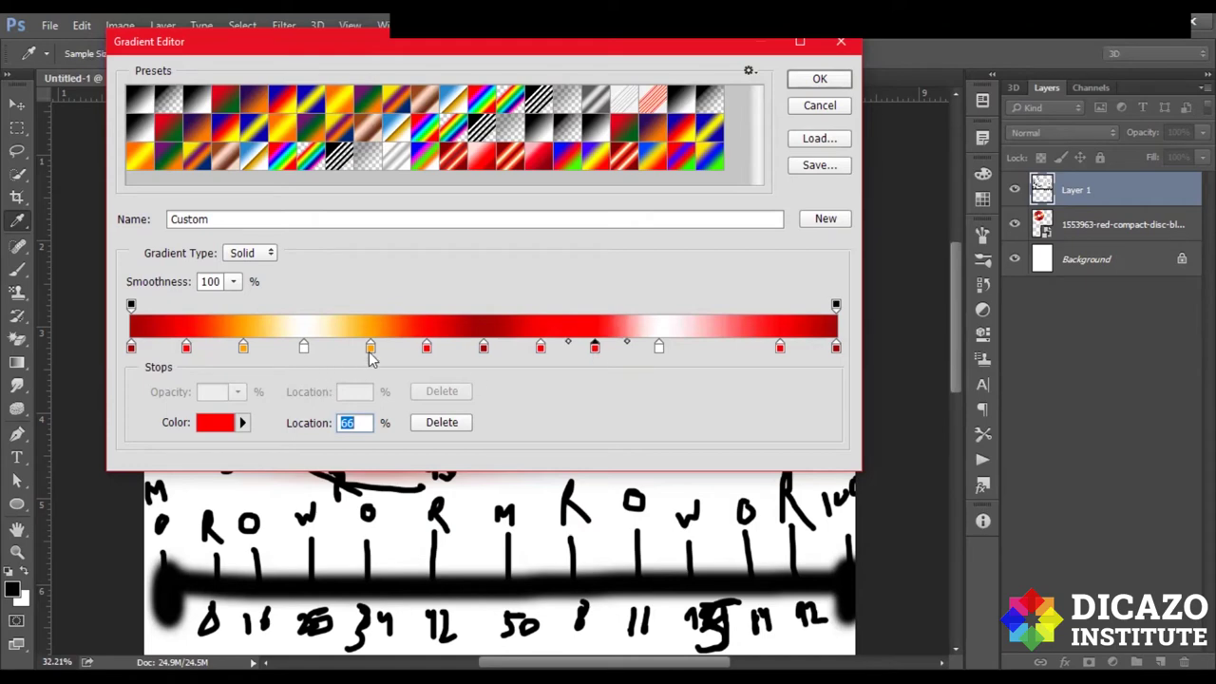
{"action": "left_click", "coordinate": [370, 348]}
{"action": "left_click", "coordinate": [215, 426]}
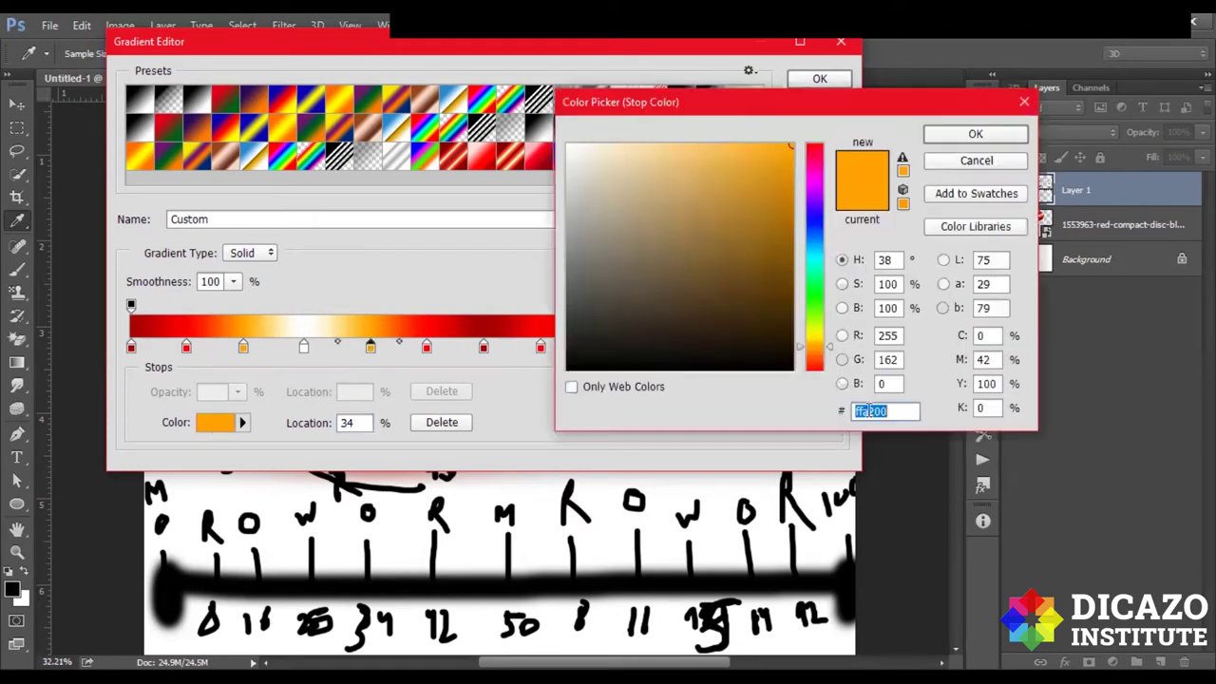
{"action": "right_click", "coordinate": [869, 410]}
{"action": "left_click", "coordinate": [746, 467]}
{"action": "left_click", "coordinate": [968, 139]}
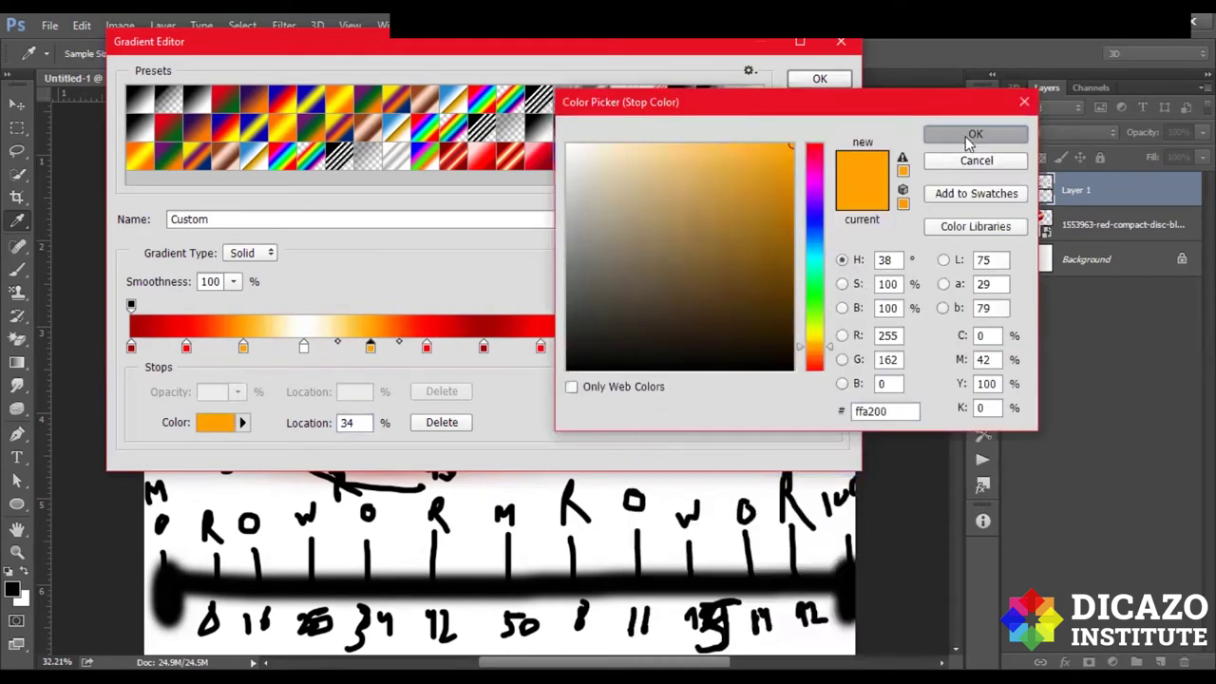
Paste orange ffa200 into the 66% stop and add another orange stop at 84%.
{"action": "left_click", "coordinate": [595, 348]}
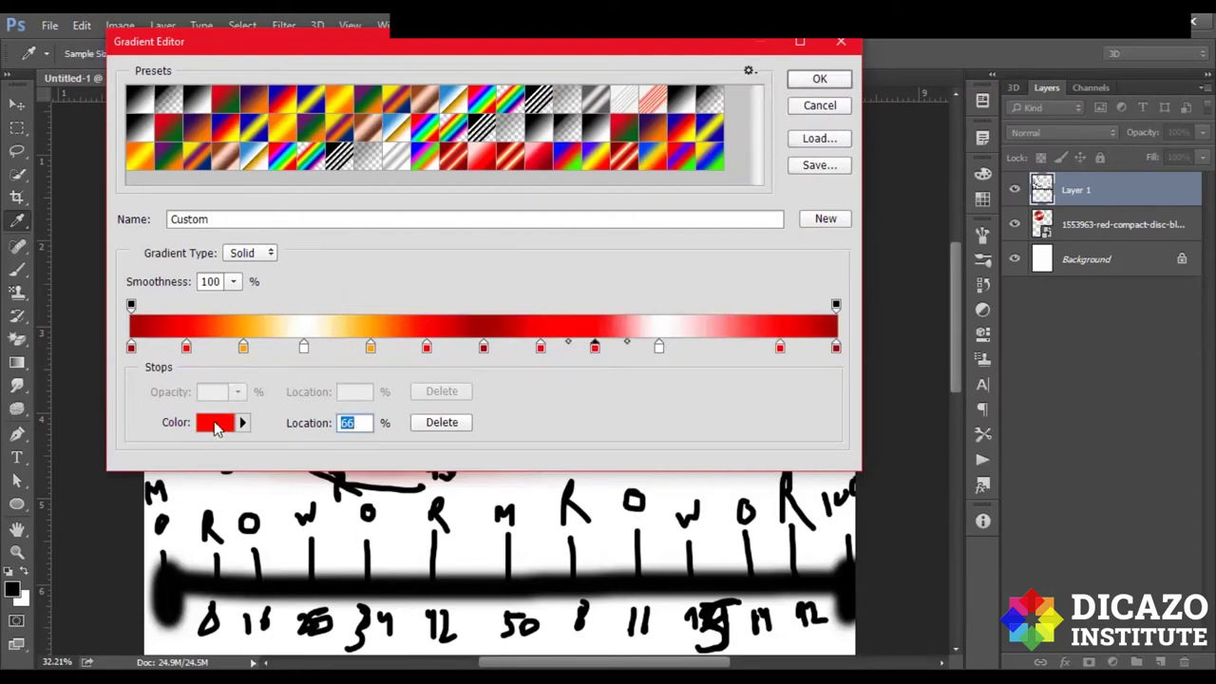
{"action": "left_click", "coordinate": [217, 426]}
{"action": "right_click", "coordinate": [871, 410]}
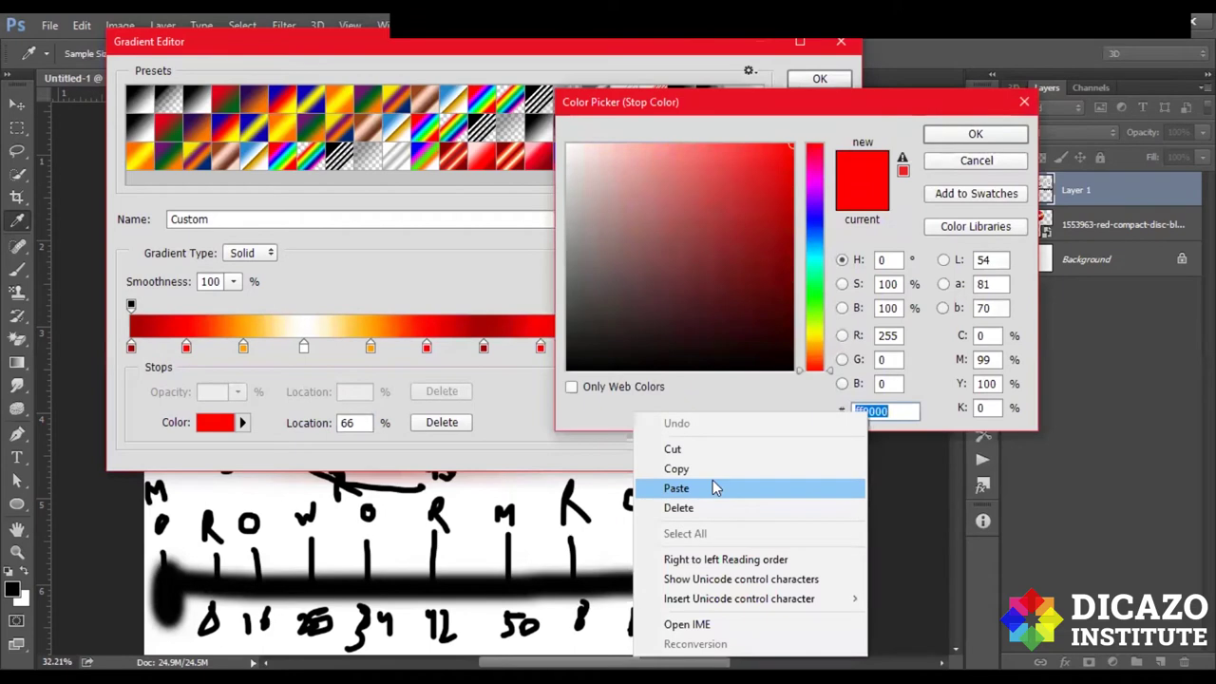
{"action": "left_click", "coordinate": [713, 488]}
{"action": "left_click", "coordinate": [957, 138]}
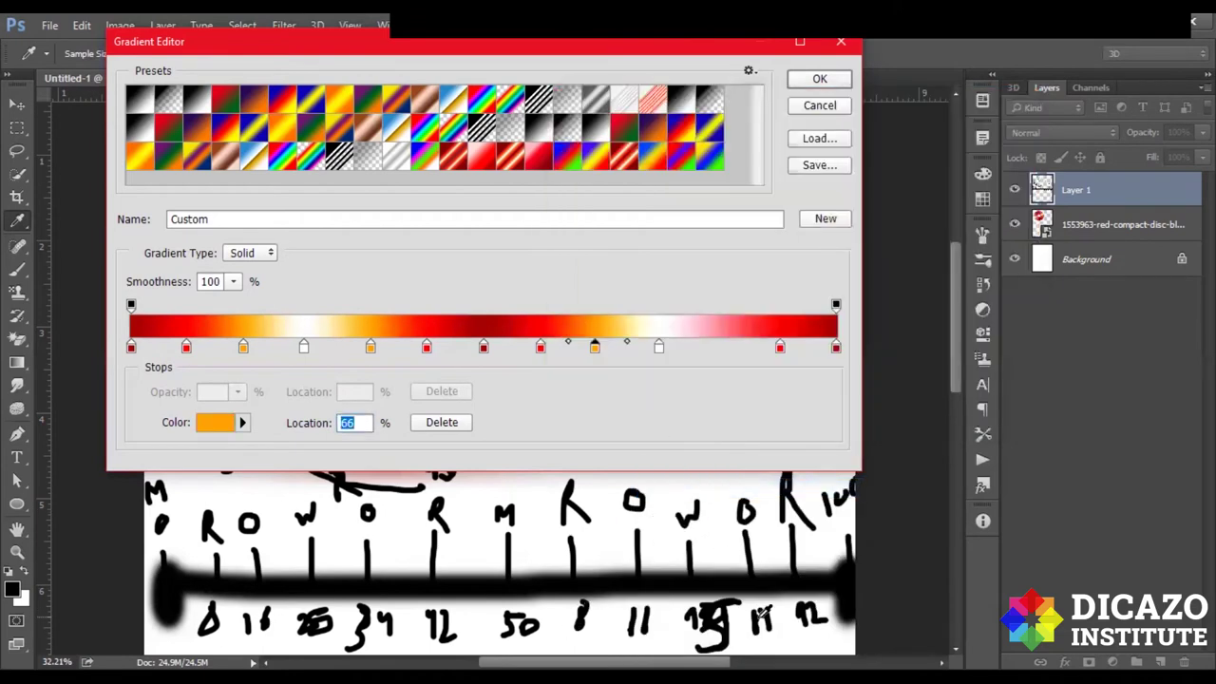
{"action": "left_click", "coordinate": [720, 352]}
{"action": "type", "text": "84"}
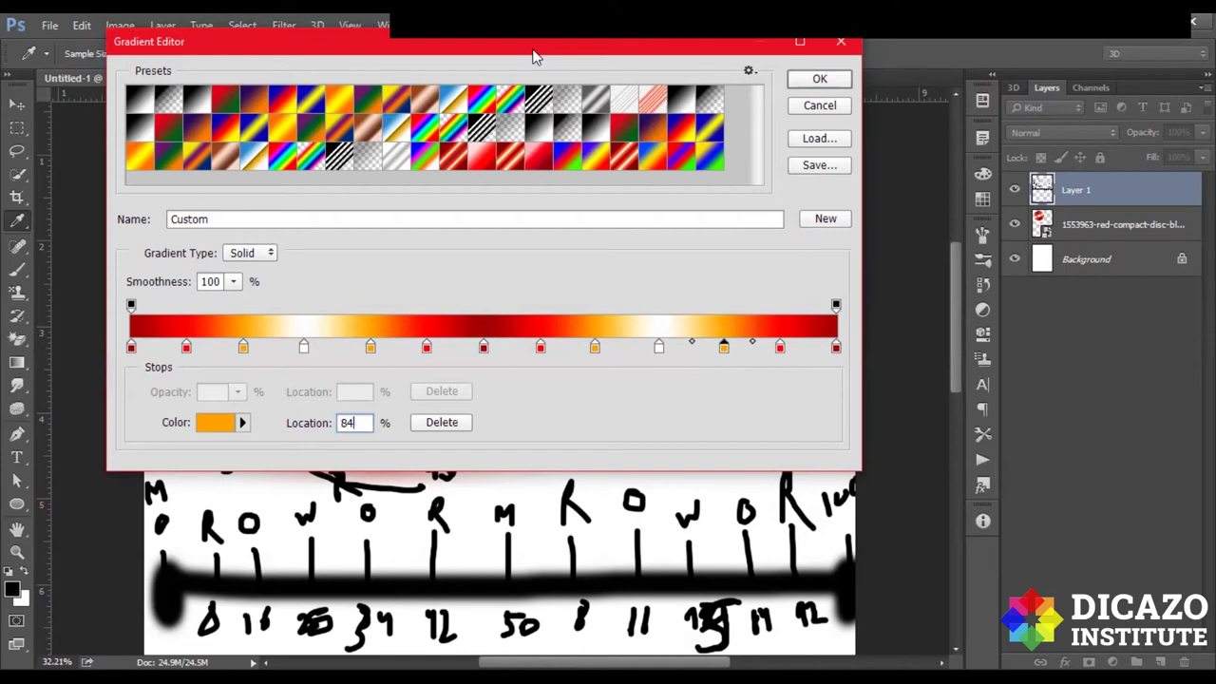
{"action": "mouse_move", "coordinate": [533, 57]}
{"action": "left_mouse_down"}
{"action": "mouse_move", "coordinate": [566, 108]}
{"action": "mouse_move", "coordinate": [610, 132]}
{"action": "left_mouse_up"}
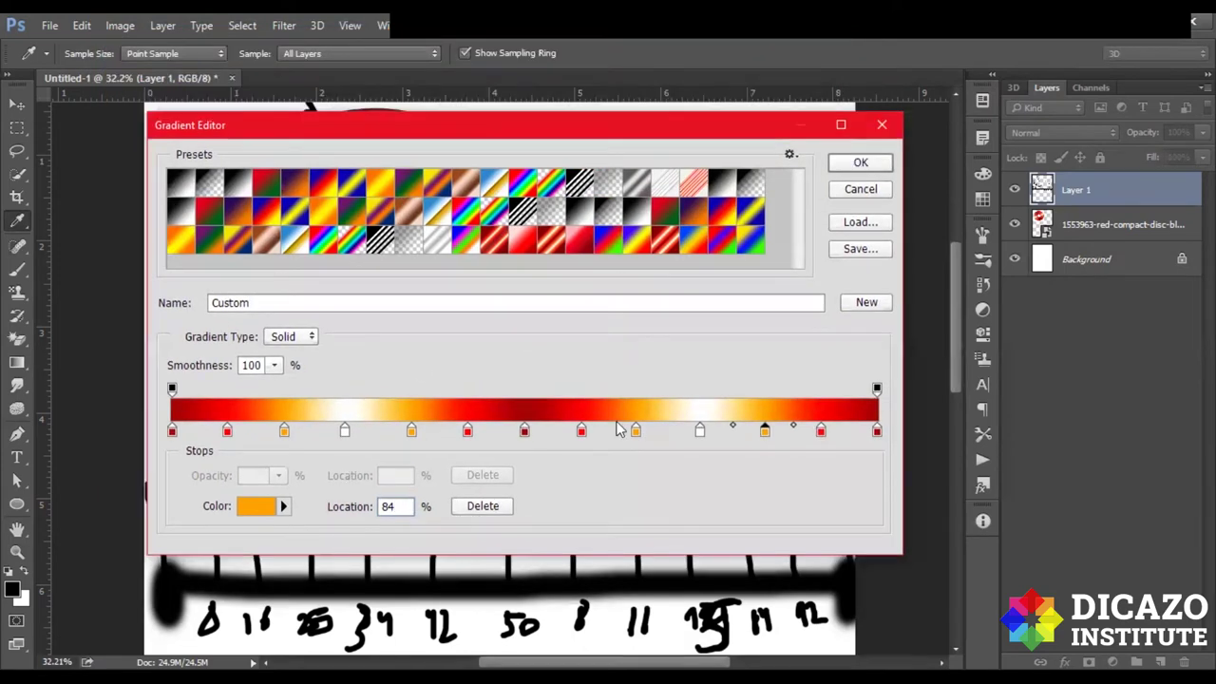
Save the red-orange-white gradient as a new preset and accept it as current.
{"action": "left_click", "coordinate": [864, 305]}
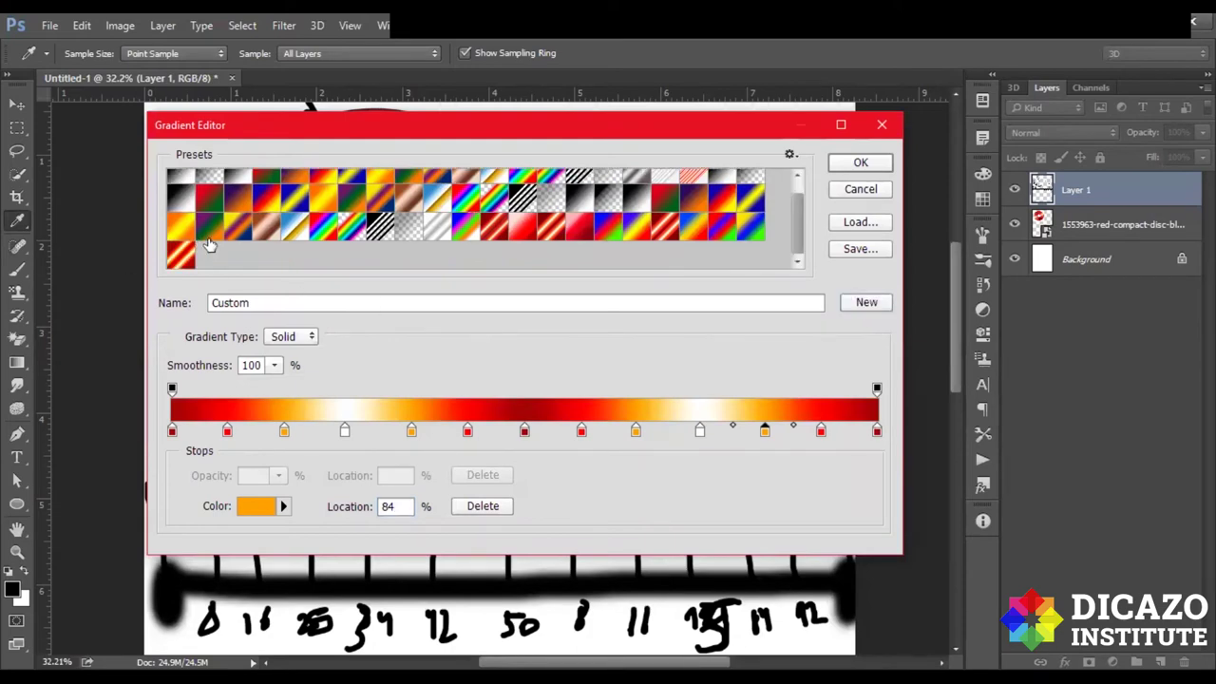
{"action": "left_click", "coordinate": [859, 163]}
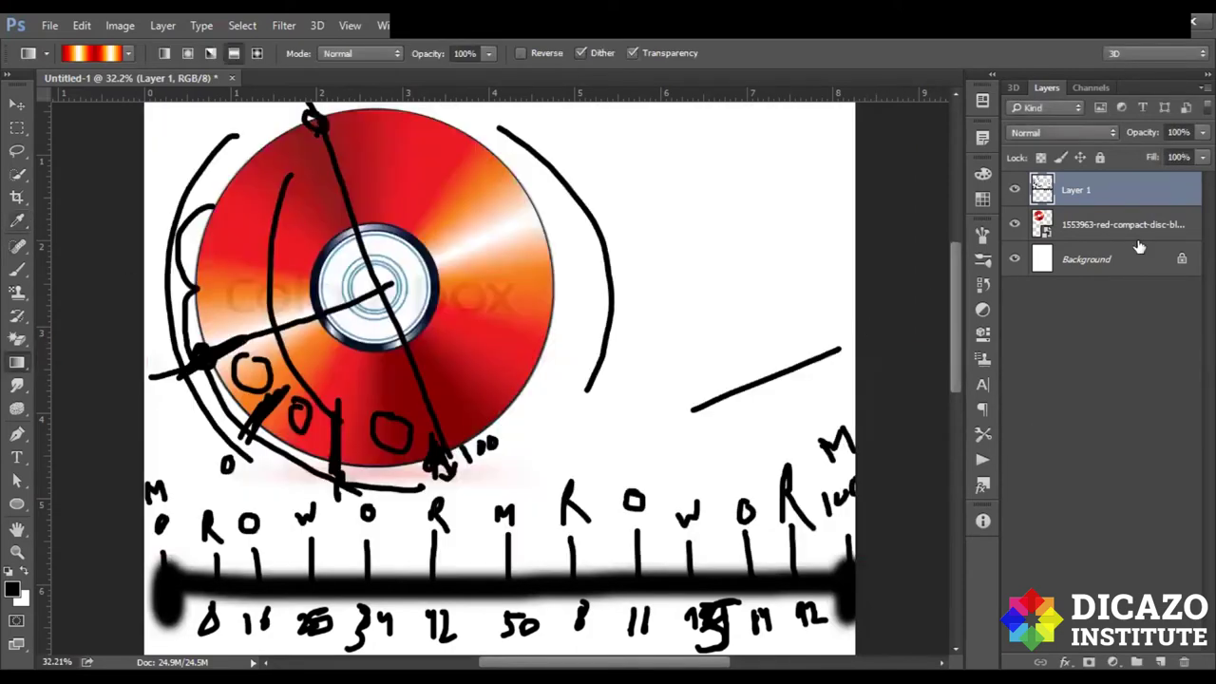
Hide the Layer 1 sketch and create an empty Layer 2 above it.
{"action": "left_click", "coordinate": [1015, 190]}
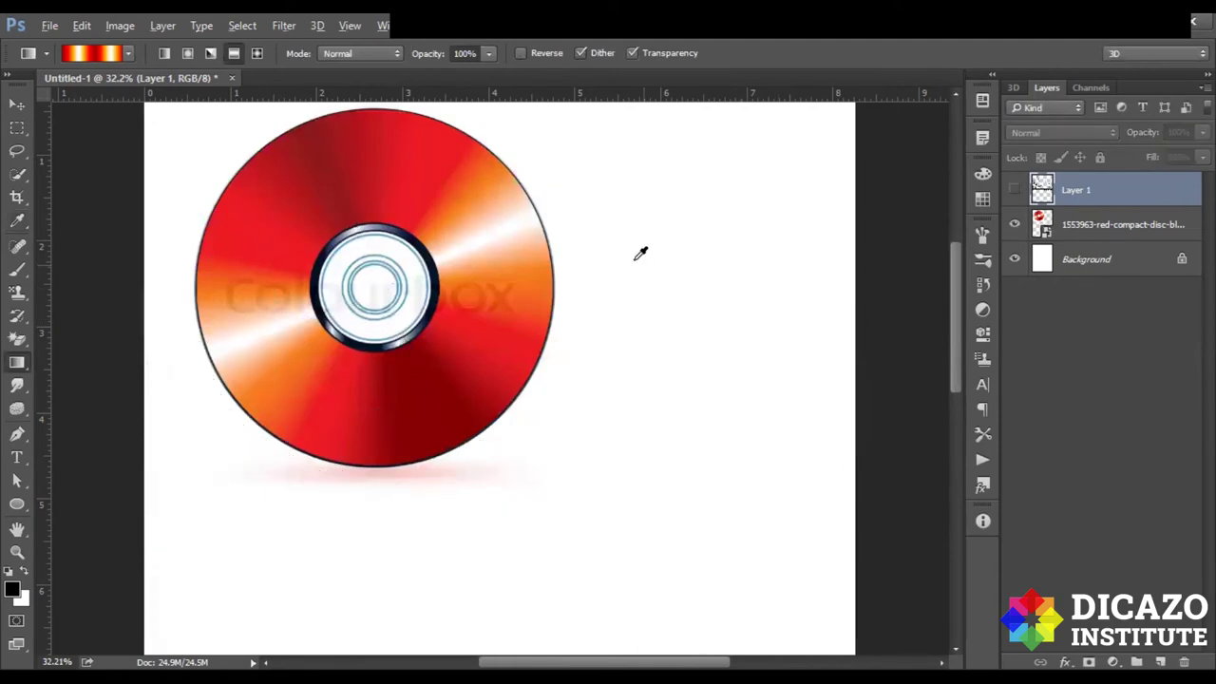
{"action": "scroll", "coordinate": [636, 410], "scroll_direction": "down", "scroll_amount": 2}
{"action": "scroll", "coordinate": [618, 500], "scroll_direction": "down", "scroll_amount": 1}
{"action": "scroll", "coordinate": [529, 475], "scroll_direction": "up", "scroll_amount": 1}
{"action": "scroll", "coordinate": [499, 516], "scroll_direction": "up", "scroll_amount": 1}
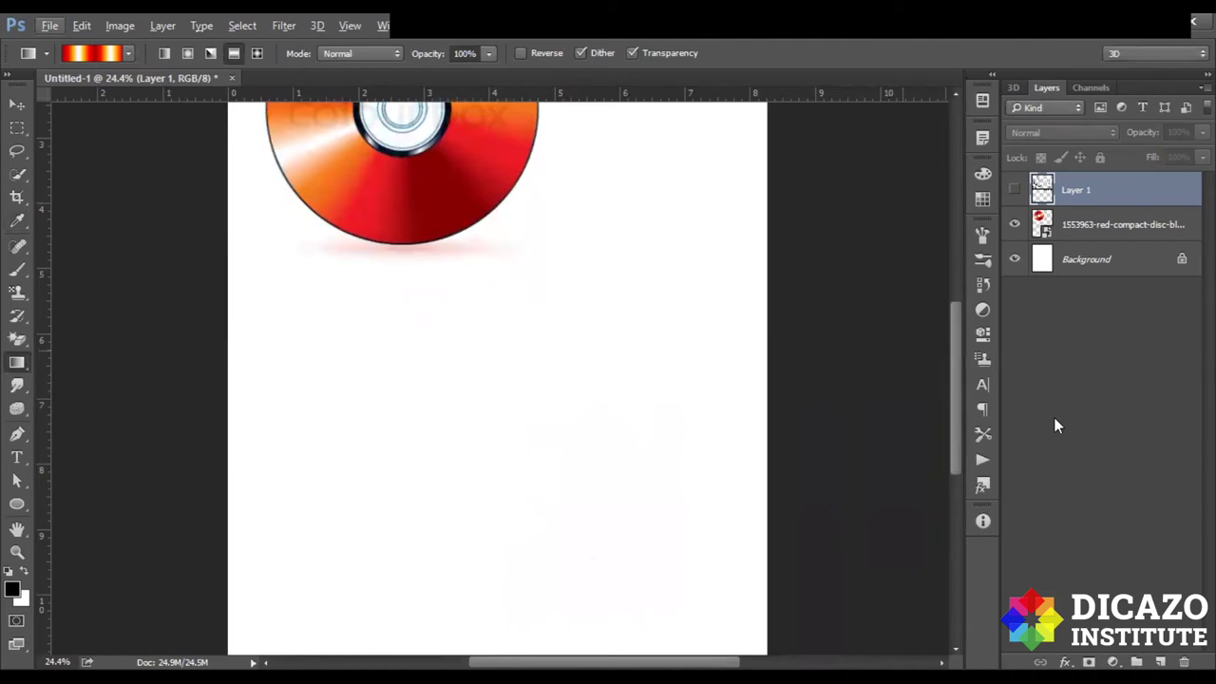
{"action": "left_click", "coordinate": [1159, 662]}
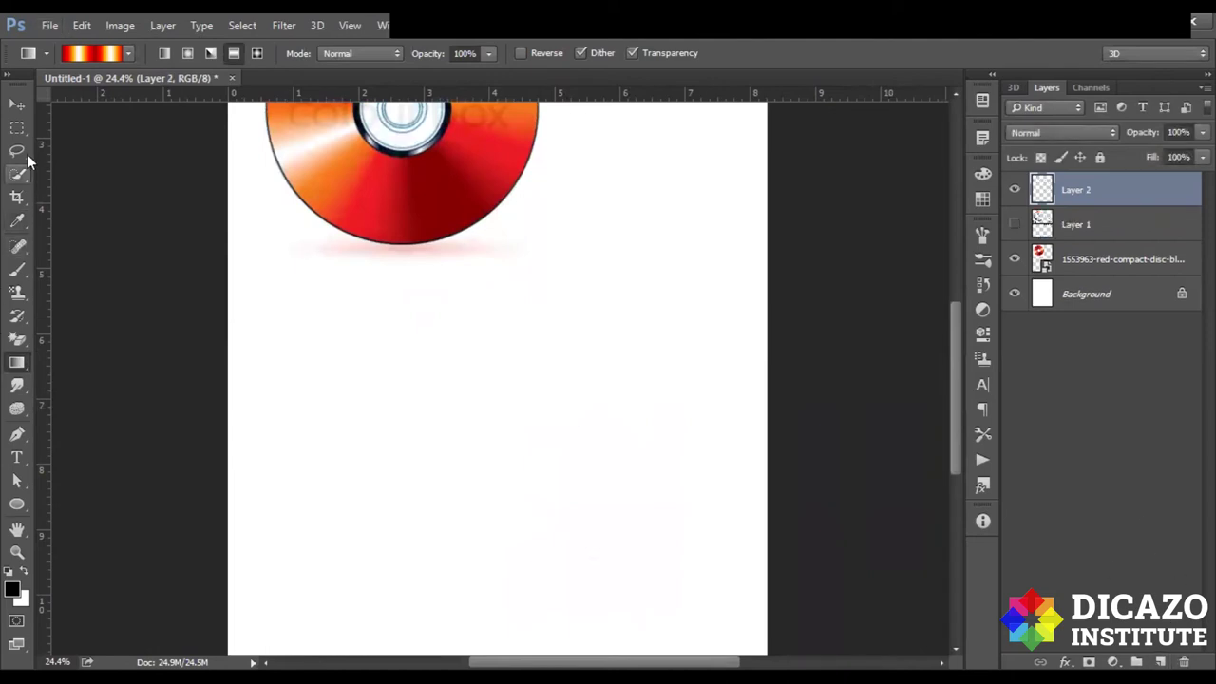
Draw a circular selection below the disc with vertical and horizontal guides crossing at its centre.
{"action": "left_click_drag", "start_coordinate": [18, 131], "coordinate": [110, 144]}
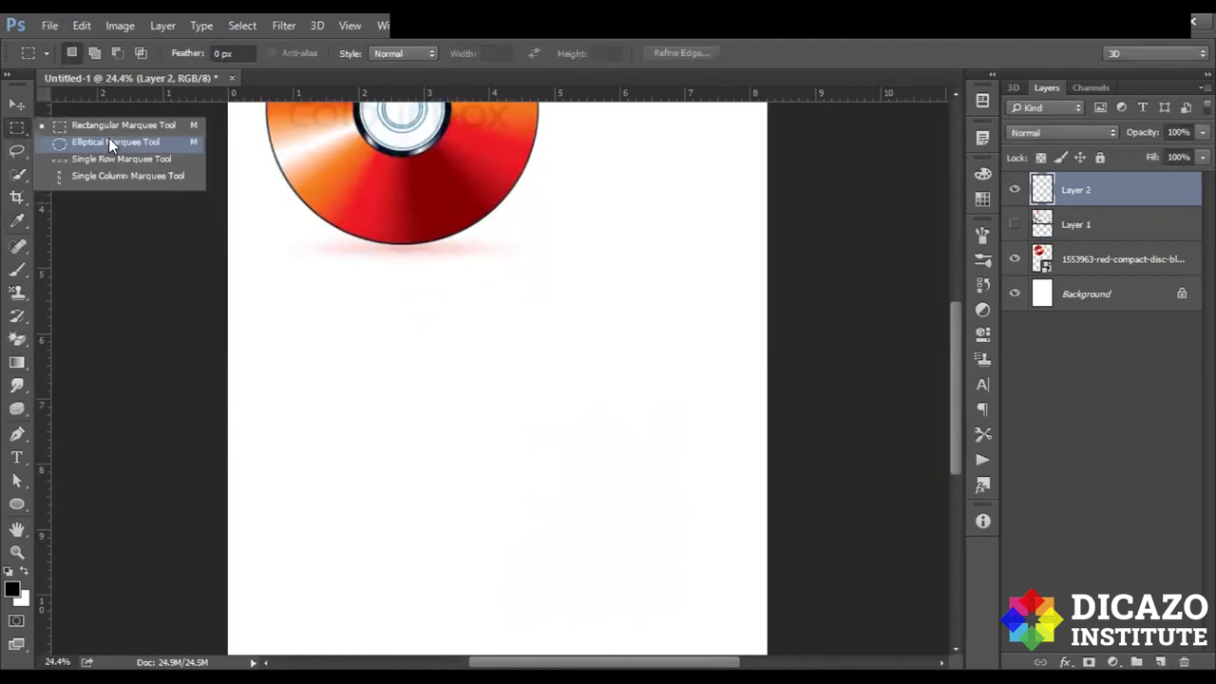
{"action": "left_click_drag", "start_coordinate": [300, 308], "coordinate": [665, 647]}
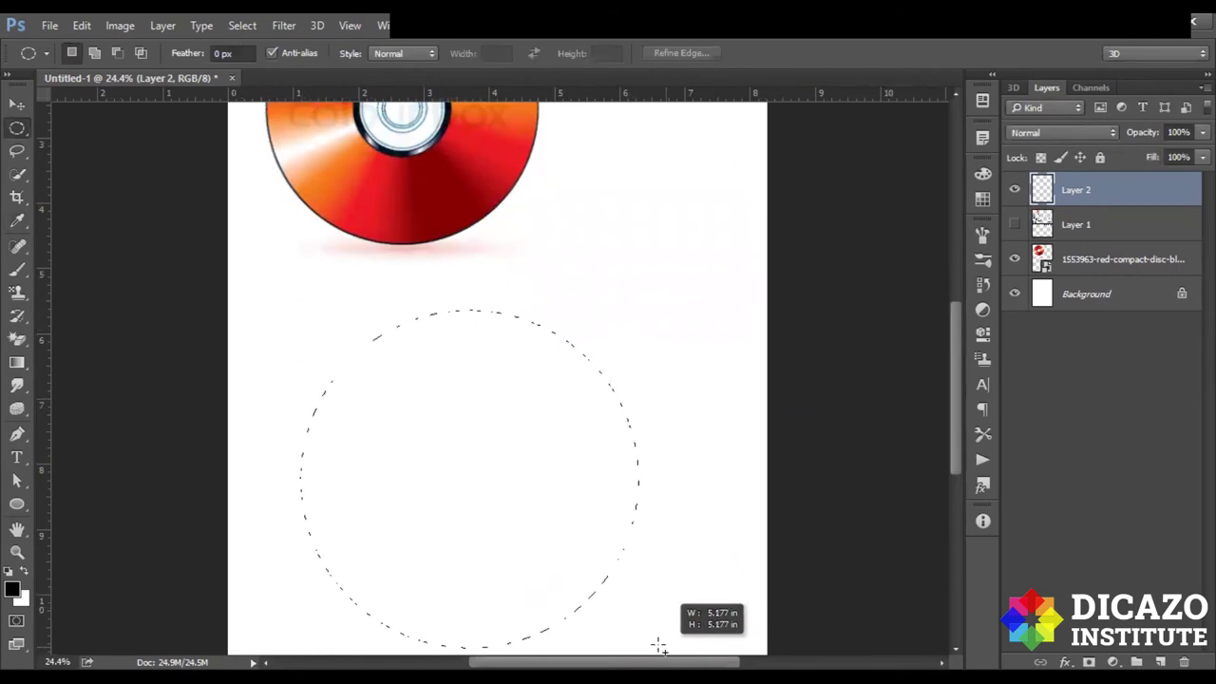
{"action": "key", "text": "v"}
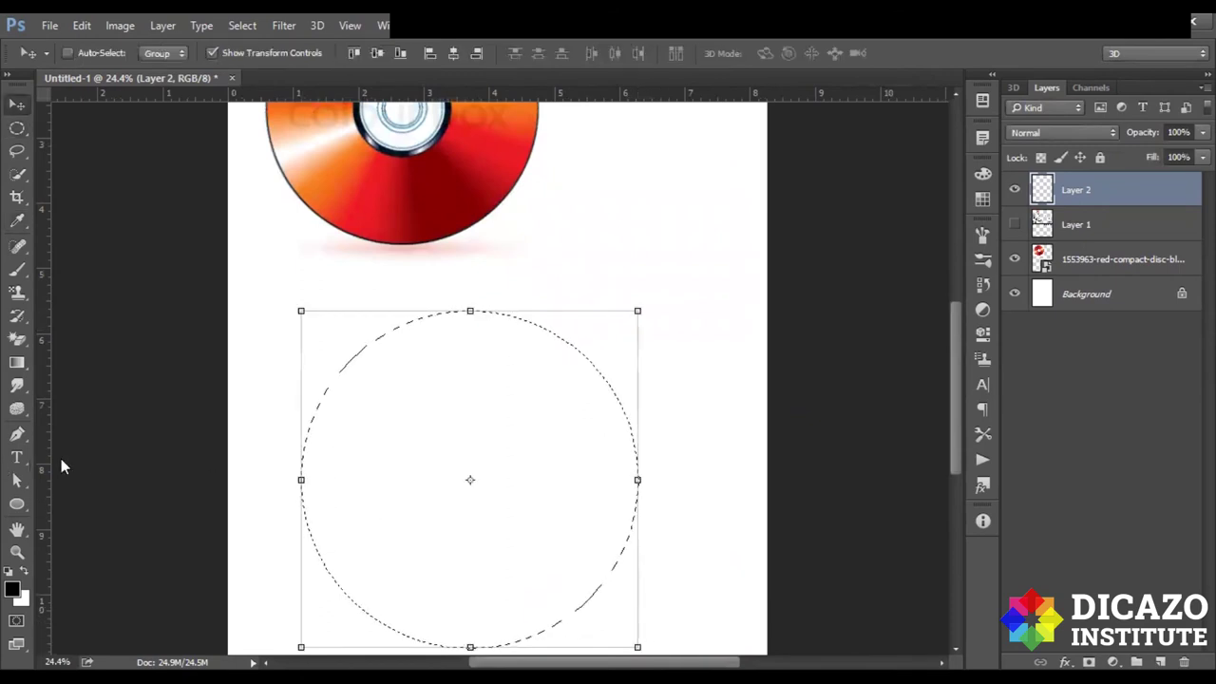
{"action": "left_click_drag", "start_coordinate": [42, 463], "coordinate": [469, 509]}
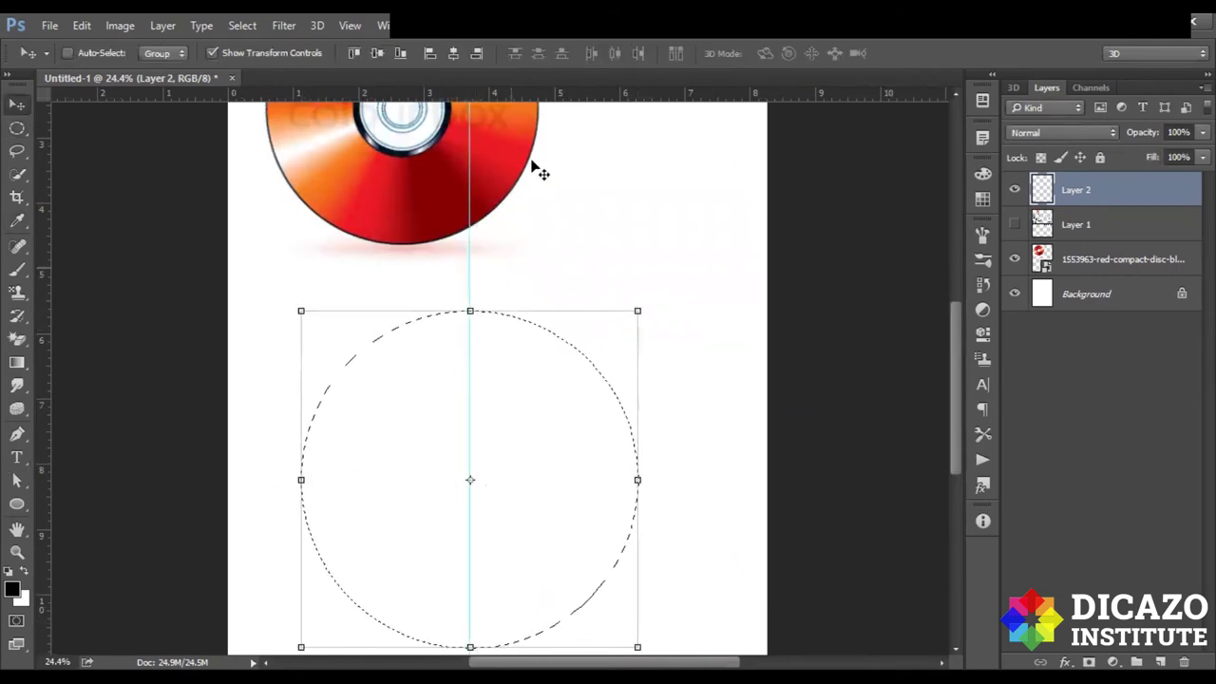
{"action": "left_click_drag", "start_coordinate": [556, 95], "coordinate": [512, 479]}
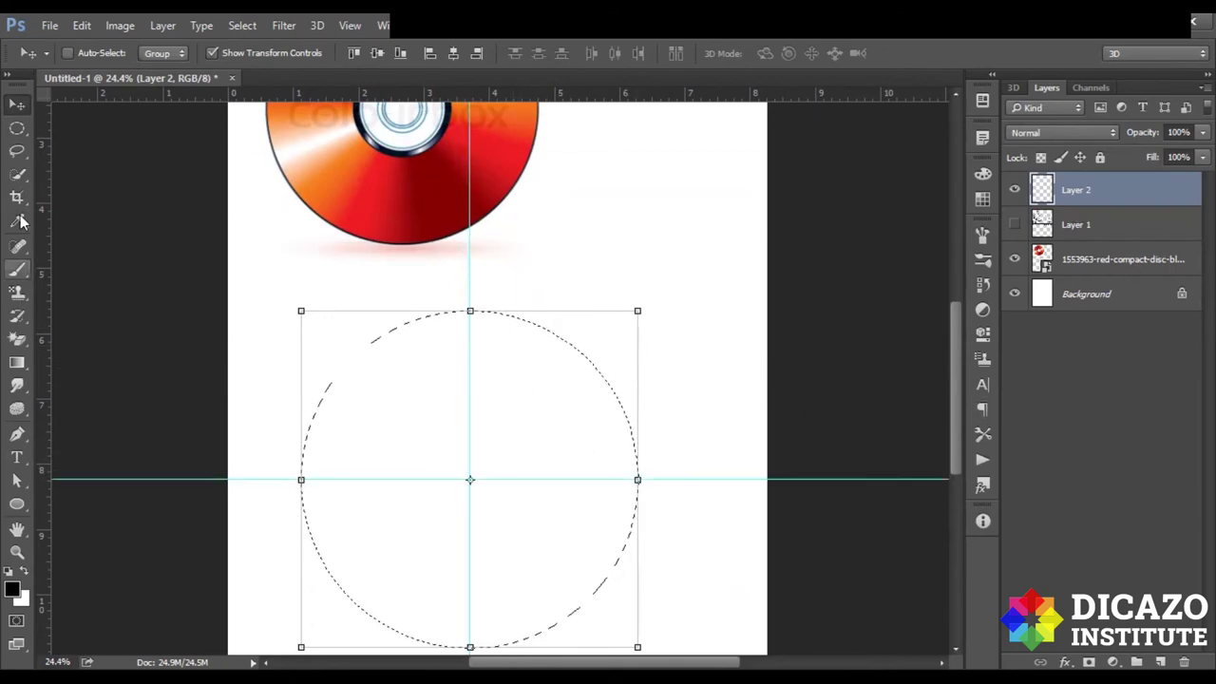
{"action": "key", "text": "ctrl+d"}
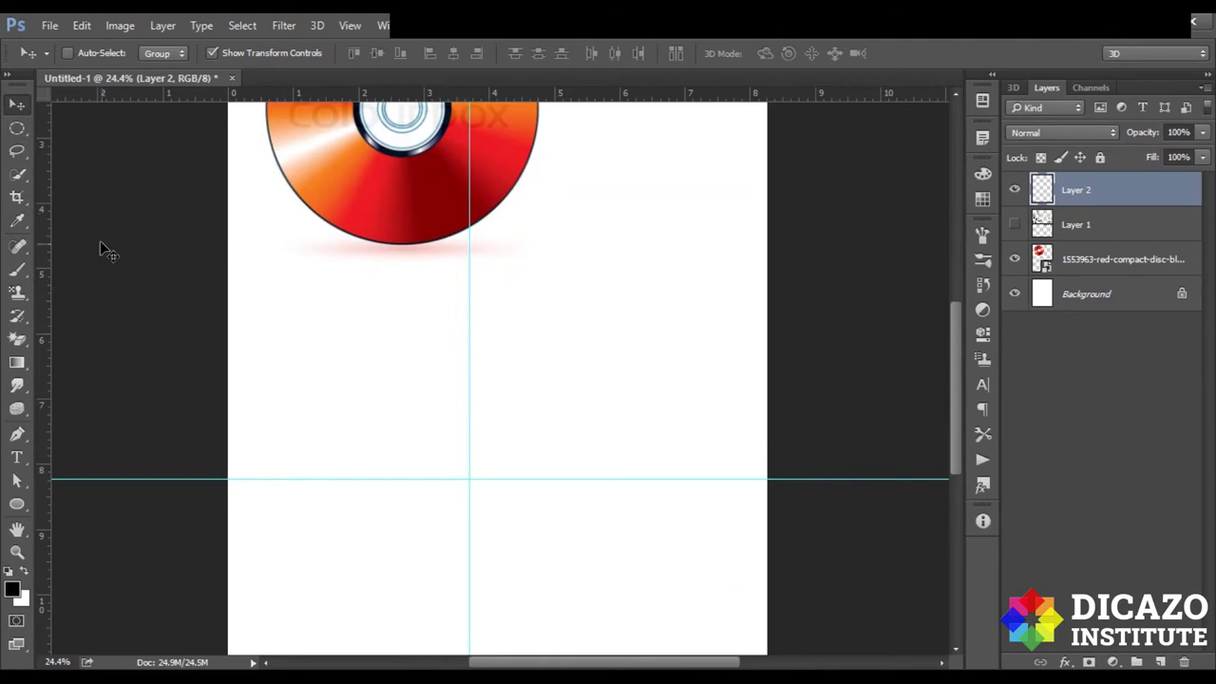
{"action": "key", "text": "ctrl+z"}
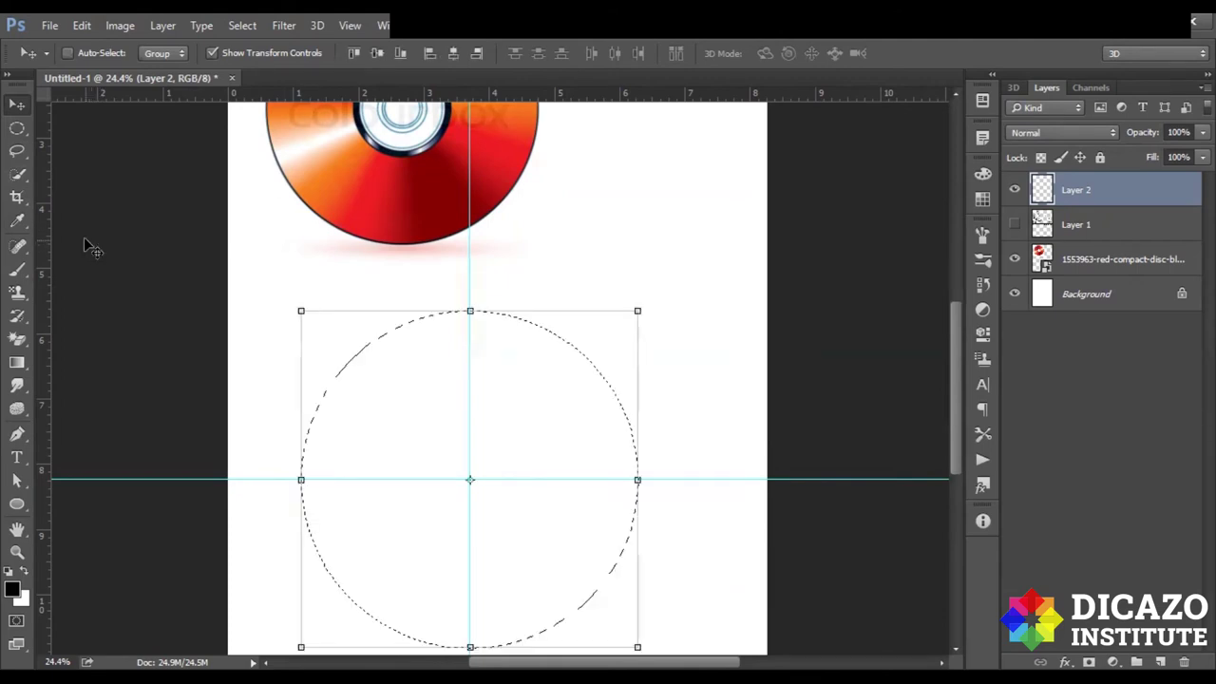
{"action": "left_click", "coordinate": [16, 363]}
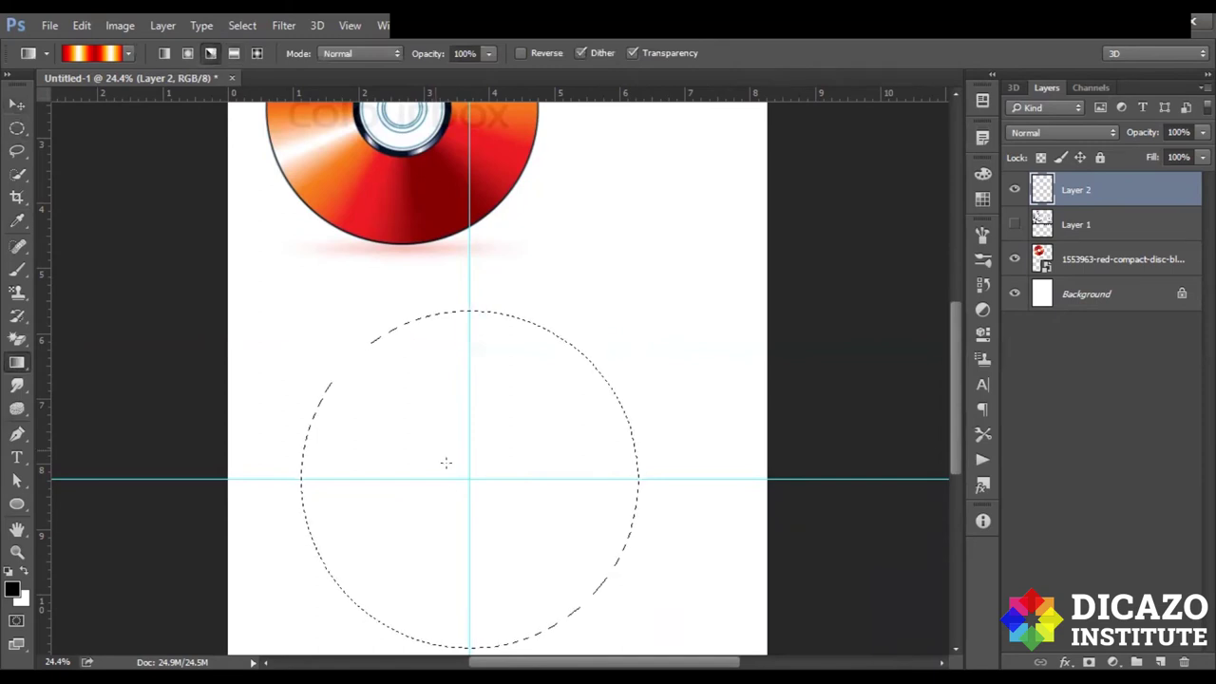
Drag an angle gradient from the guide intersection out to the circle's edge.
{"action": "left_click_drag", "start_coordinate": [469, 479], "coordinate": [609, 604]}
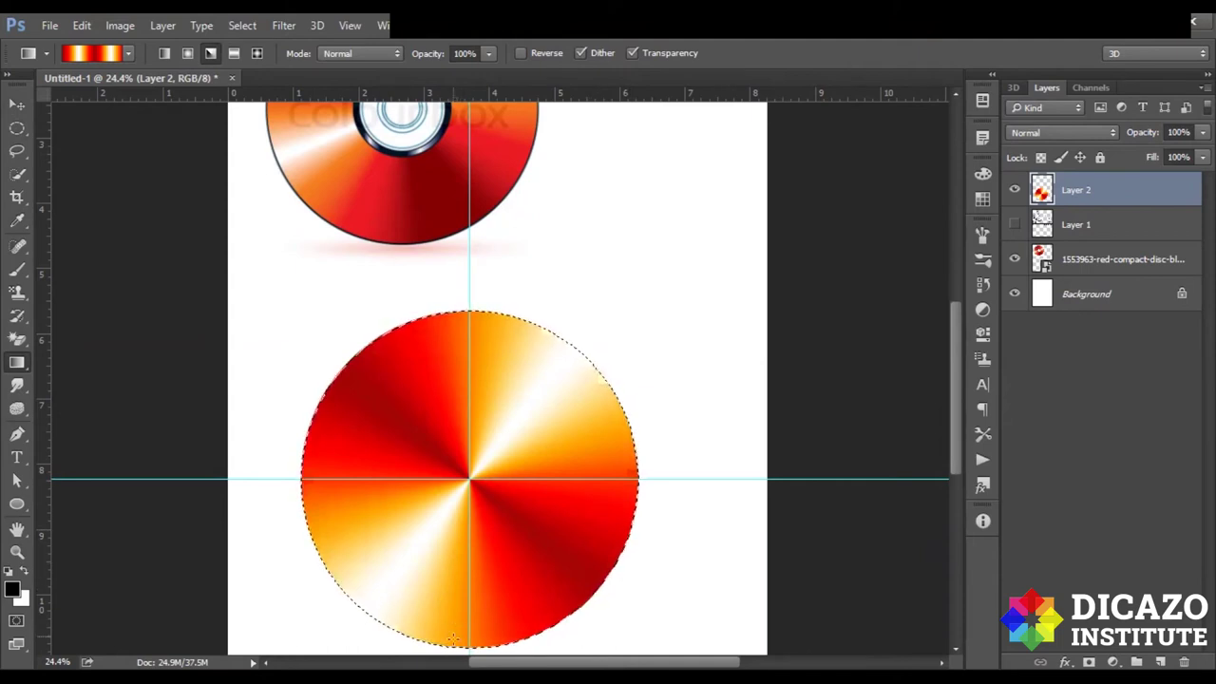
{"action": "left_click", "coordinate": [85, 54]}
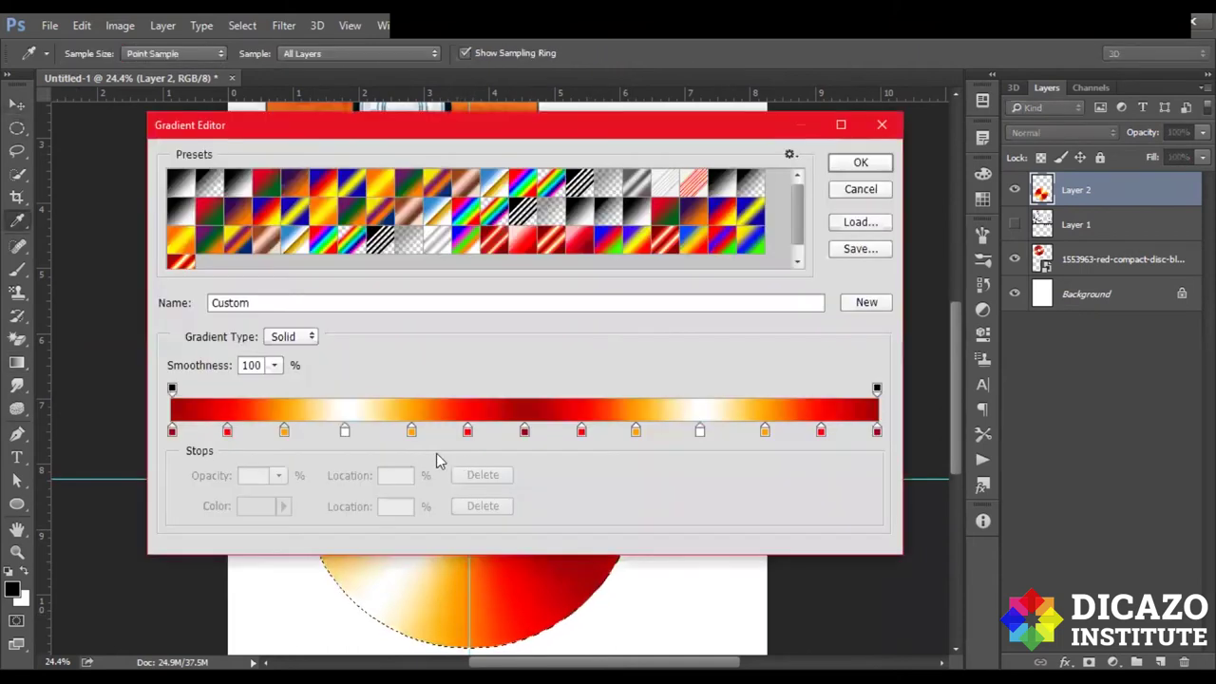
Reposition the orange stops flanking the first white band to about 16% and 33%, then apply.
{"action": "left_click", "coordinate": [285, 432]}
{"action": "left_click_drag", "start_coordinate": [288, 435], "coordinate": [302, 435]}
{"action": "left_click_drag", "start_coordinate": [412, 434], "coordinate": [394, 435]}
{"action": "left_click_drag", "start_coordinate": [301, 432], "coordinate": [311, 433]}
{"action": "left_click_drag", "start_coordinate": [391, 433], "coordinate": [377, 432]}
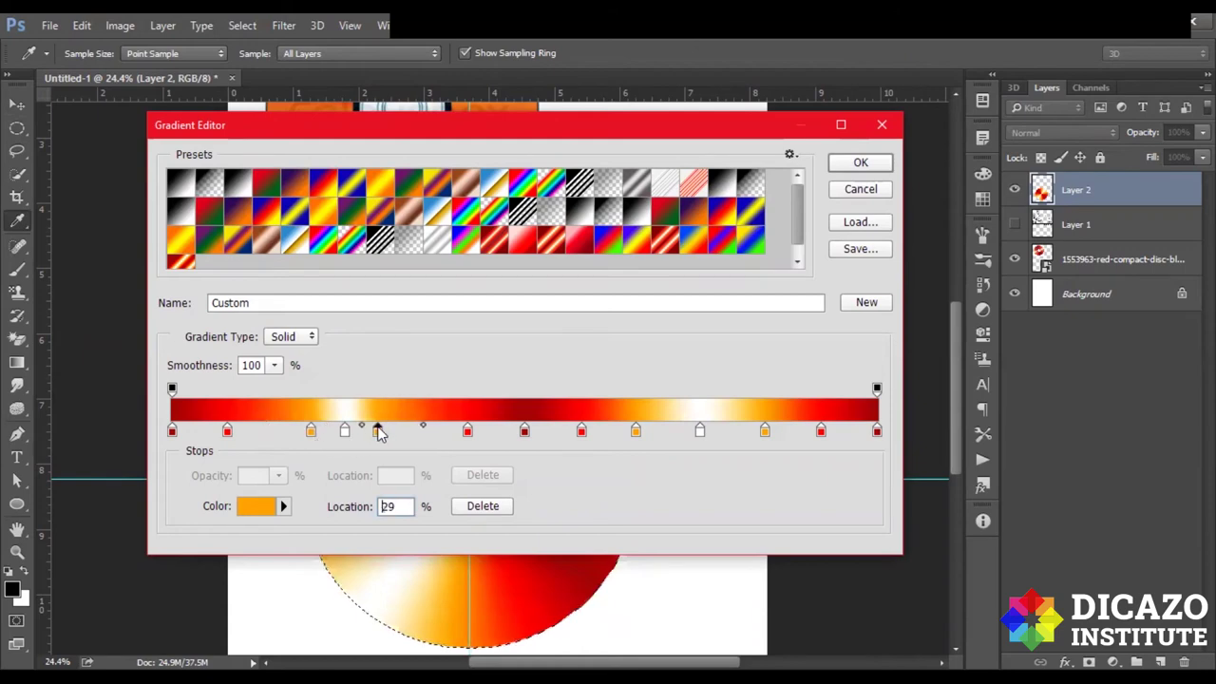
{"action": "key", "text": "Up"}
{"action": "key", "text": "Up"}
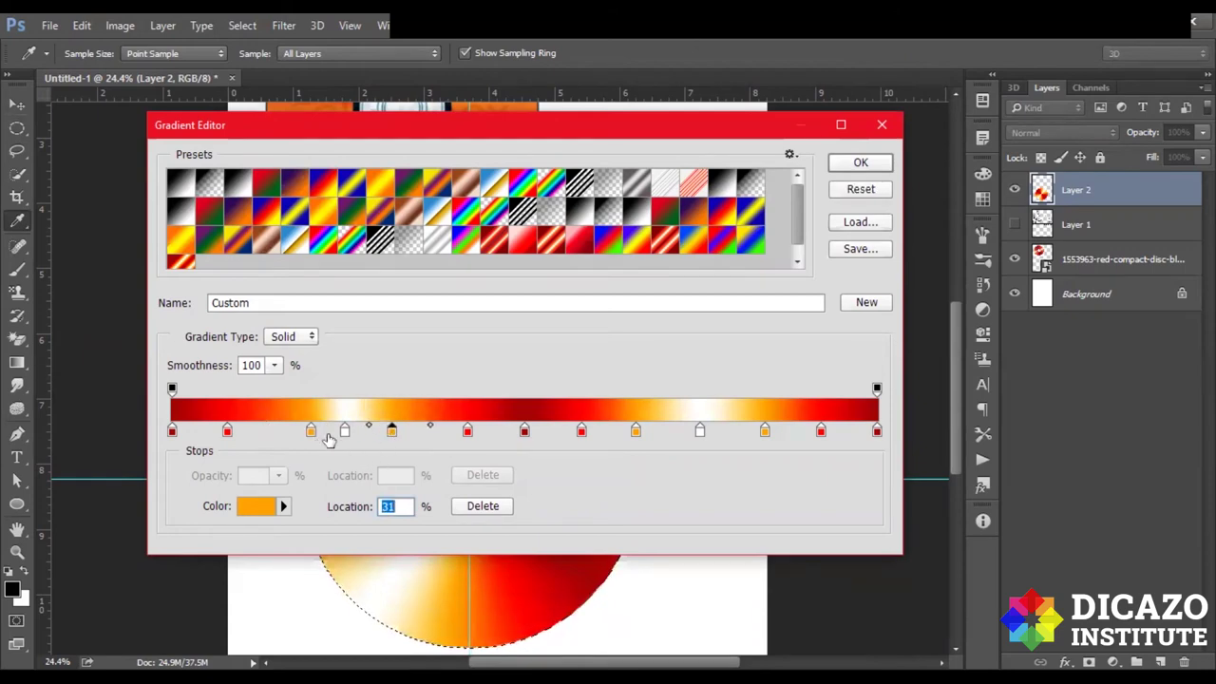
{"action": "left_click_drag", "start_coordinate": [310, 432], "coordinate": [288, 433]}
{"action": "left_click", "coordinate": [394, 432]}
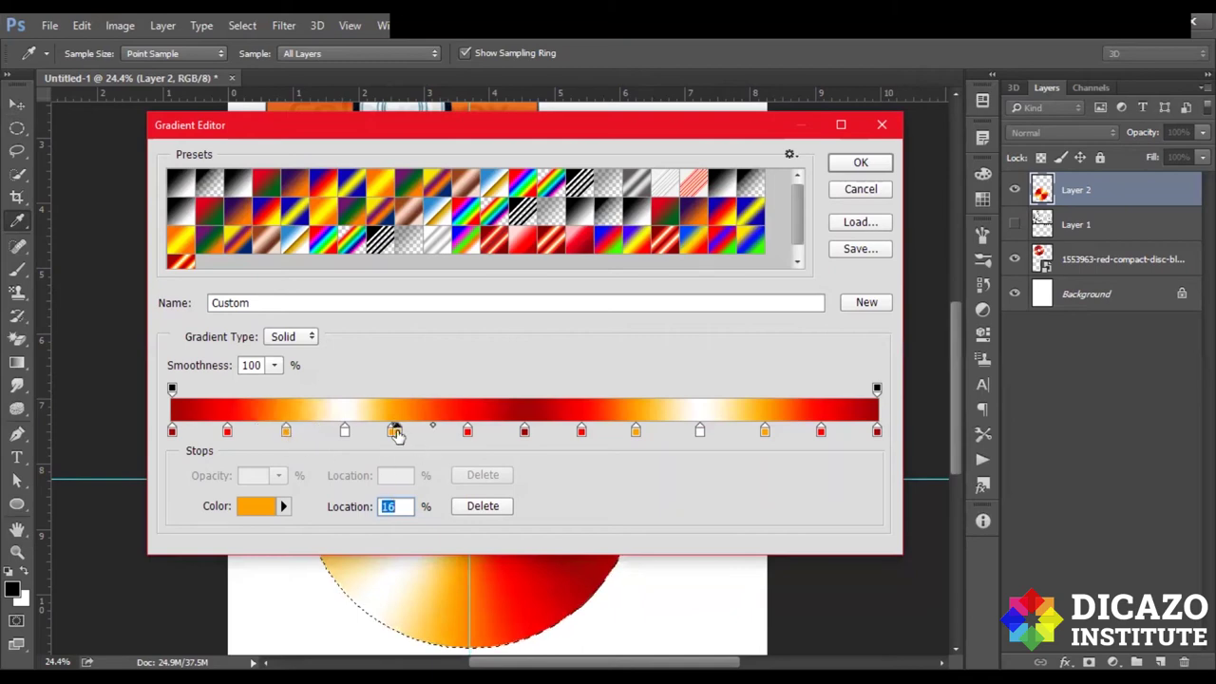
{"action": "left_click", "coordinate": [395, 433]}
{"action": "mouse_move", "coordinate": [396, 434]}
{"action": "left_mouse_down"}
{"action": "mouse_move", "coordinate": [408, 439]}
{"action": "mouse_move", "coordinate": [347, 435]}
{"action": "left_mouse_up"}
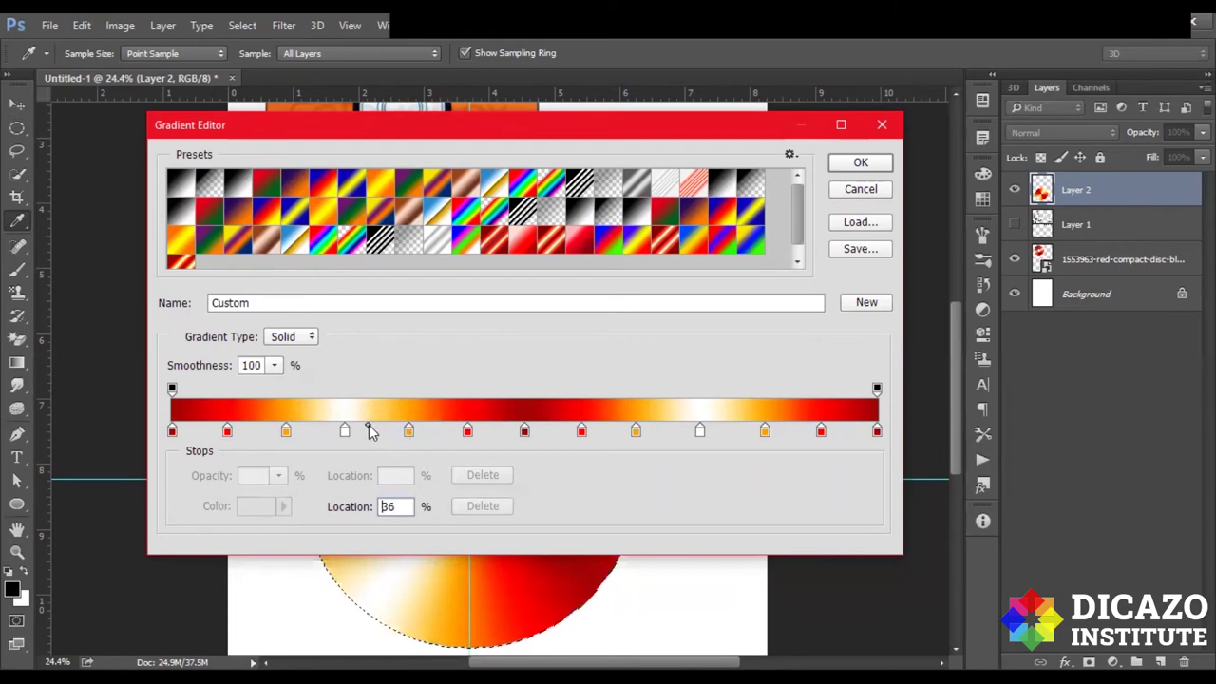
{"action": "key", "text": "Return"}
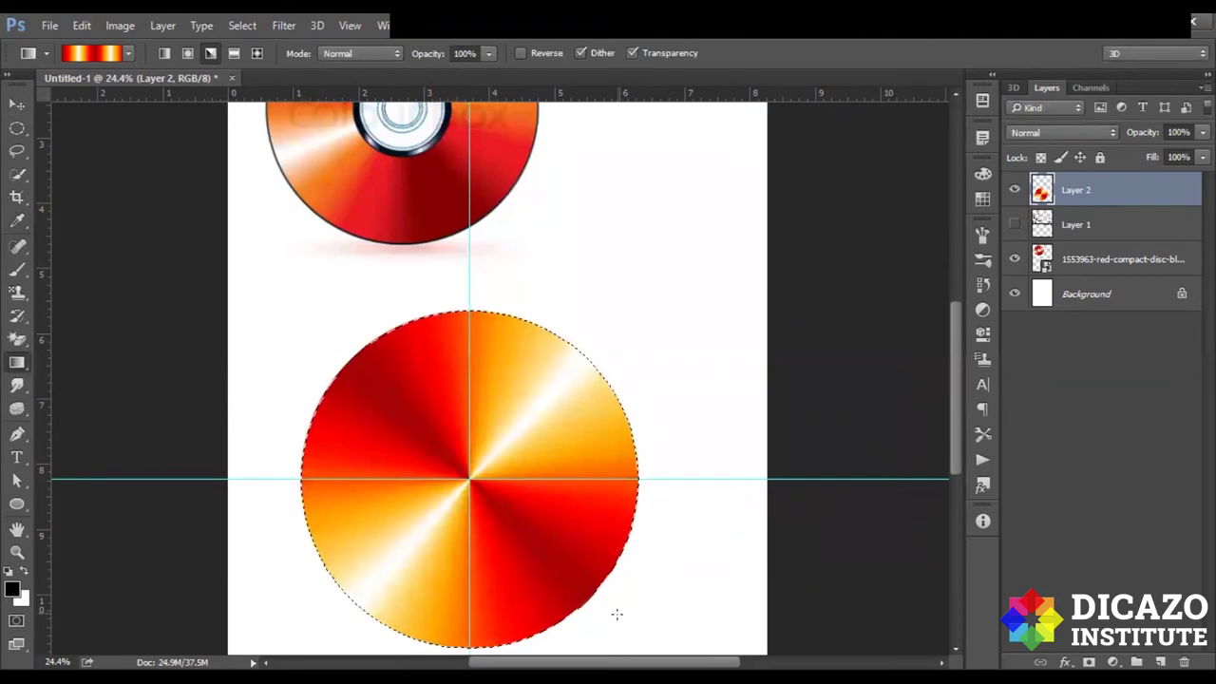
Deselect the gradient disc, move it up slightly, and drag both guides off the canvas.
{"action": "key", "text": "ctrl+d"}
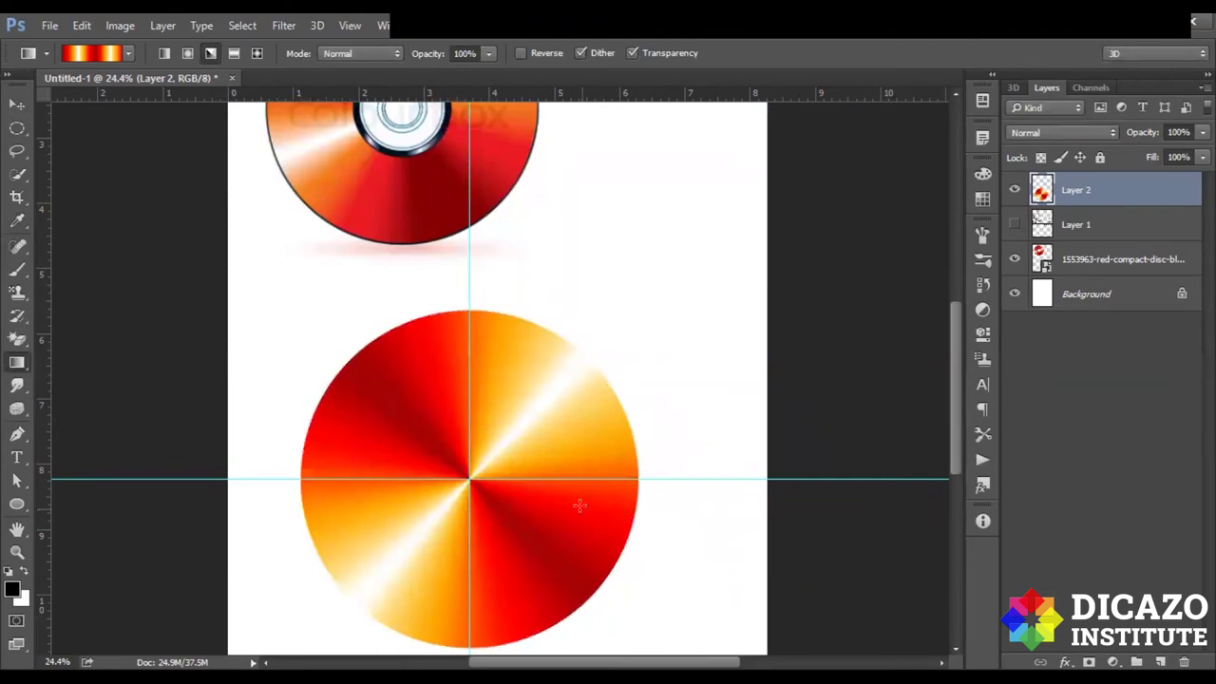
{"action": "key", "text": "v"}
{"action": "left_click_drag", "start_coordinate": [548, 501], "coordinate": [549, 452]}
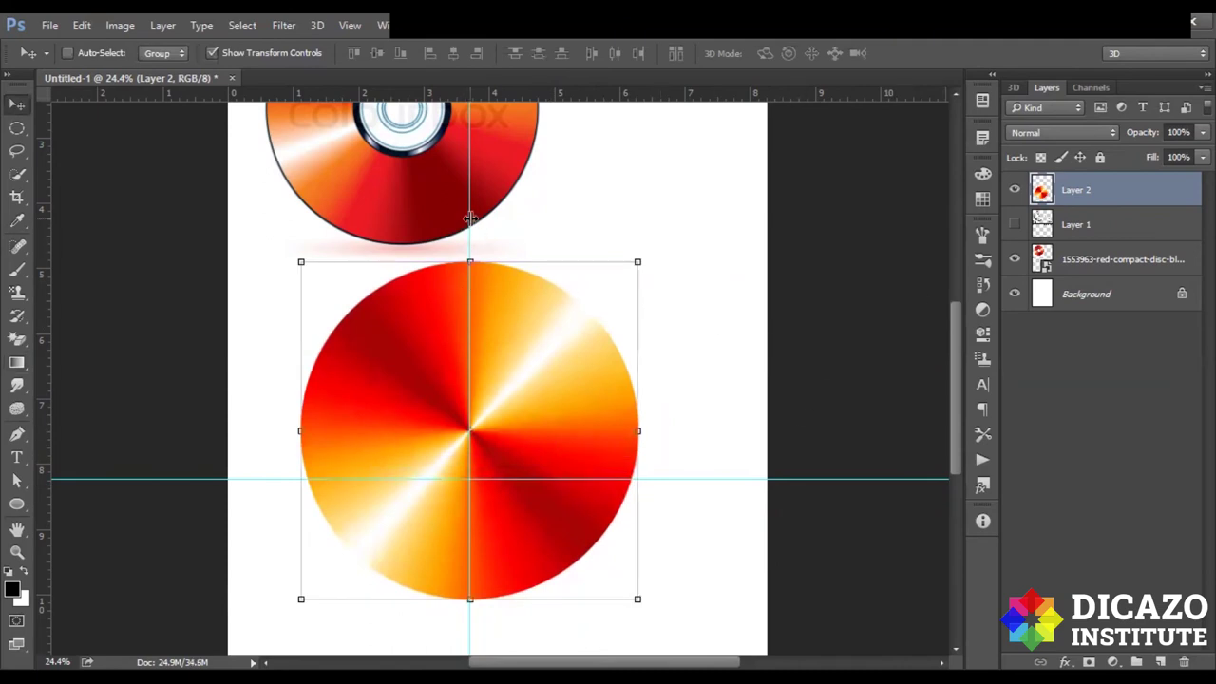
{"action": "left_click_drag", "start_coordinate": [469, 219], "coordinate": [43, 272]}
{"action": "left_click_drag", "start_coordinate": [887, 478], "coordinate": [836, 92]}
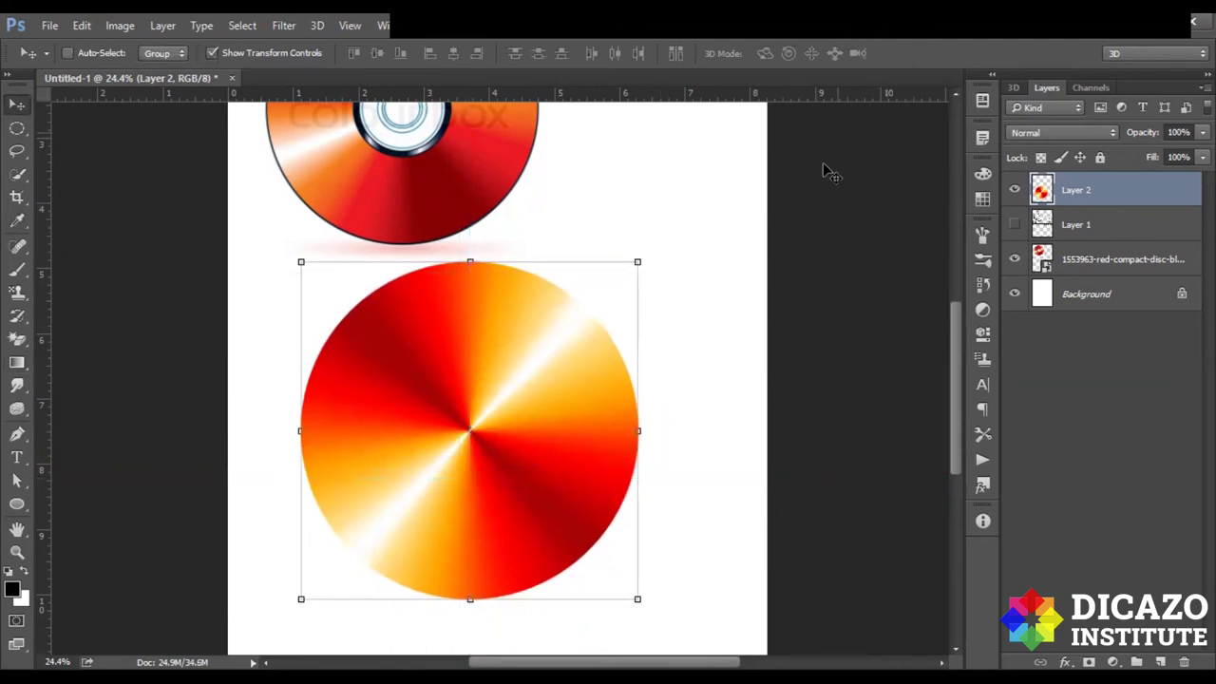
Duplicate Layer 2 and fill the copy's circle with solid black.
{"action": "right_click", "coordinate": [1092, 186]}
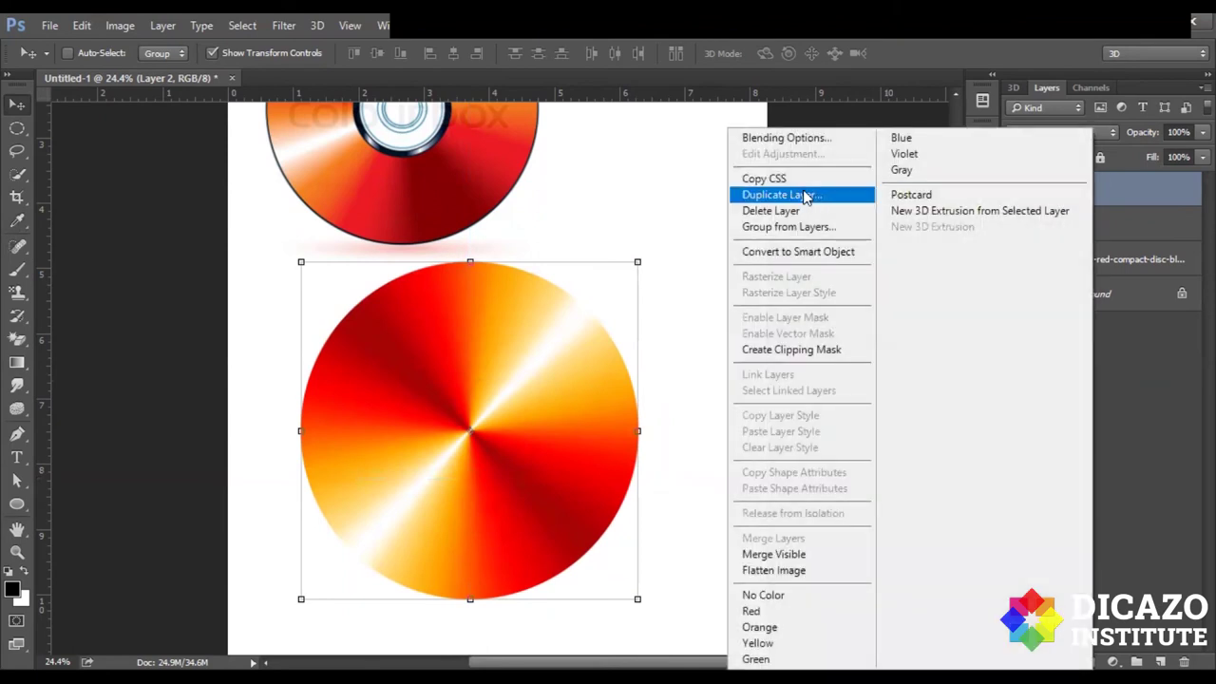
{"action": "left_click", "coordinate": [805, 195]}
{"action": "left_click", "coordinate": [750, 188]}
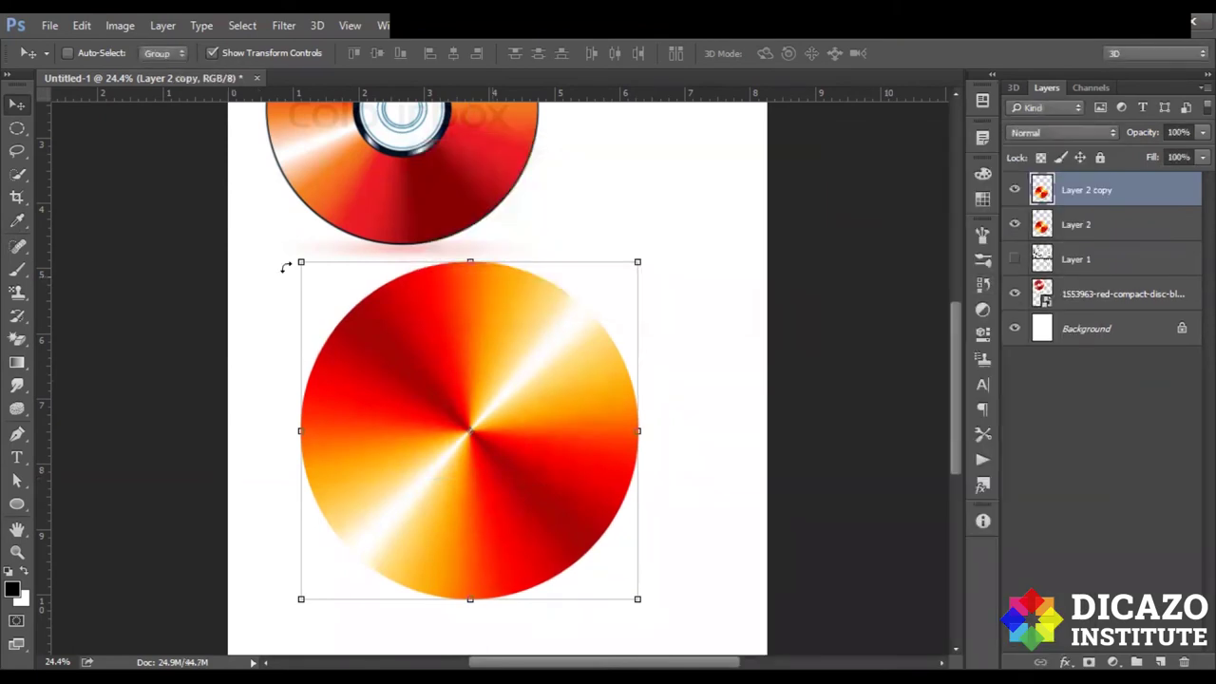
{"action": "left_click", "coordinate": [1041, 188], "text": "ctrl"}
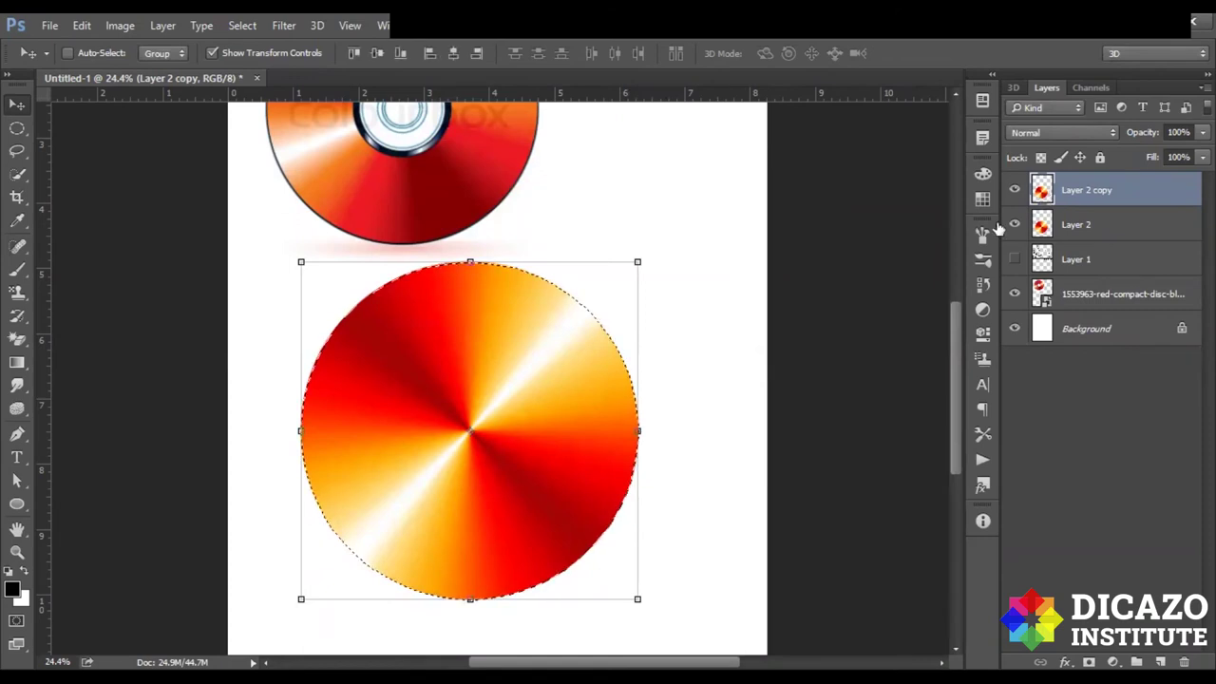
{"action": "key", "text": "alt+BackSpace"}
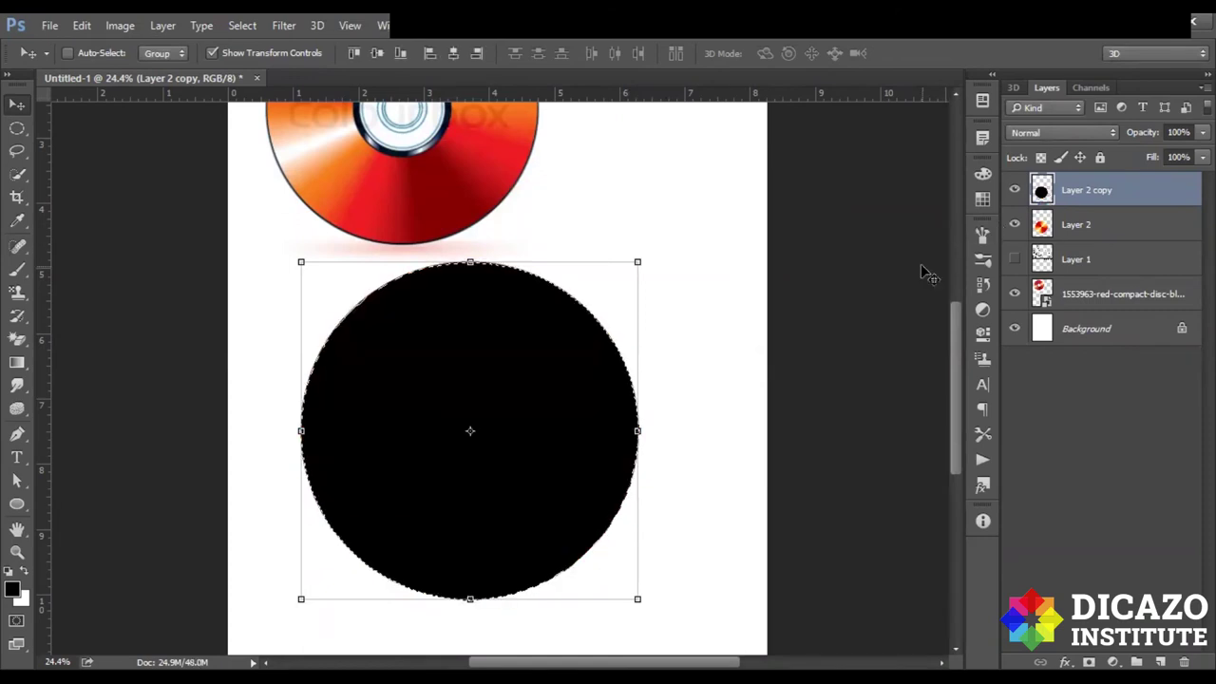
{"action": "key", "text": "ctrl+d"}
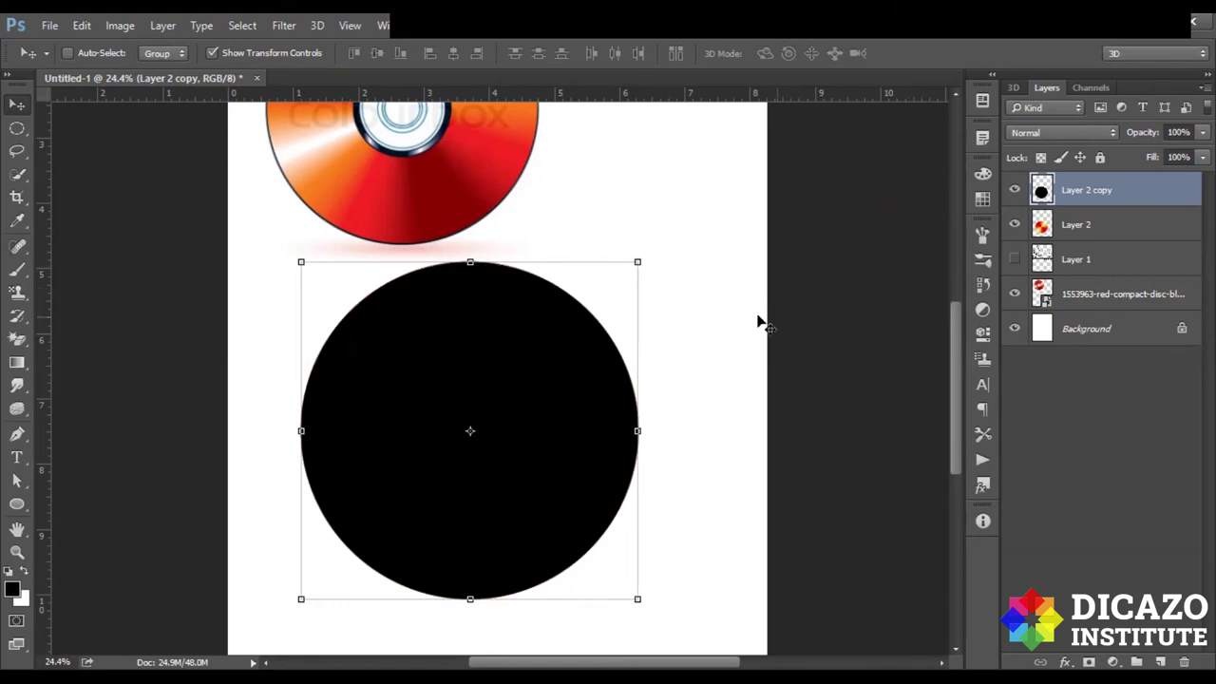
{"action": "left_click", "coordinate": [642, 255]}
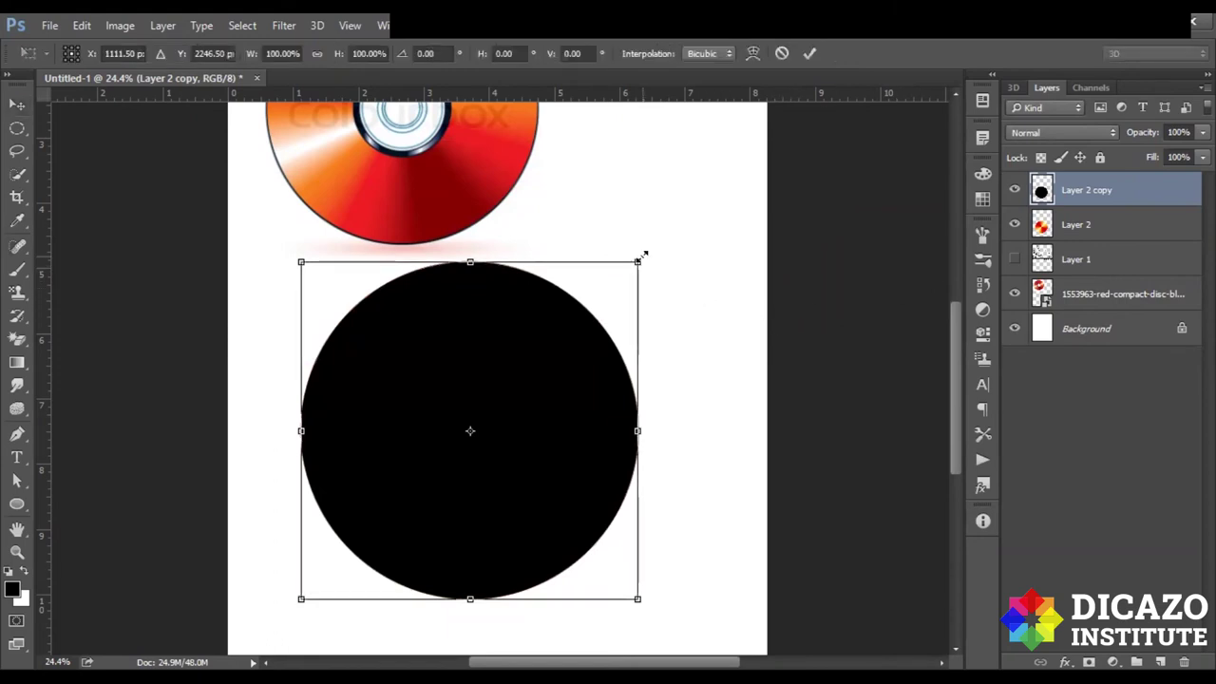
Scale the black circle down to about 35% around its centre and commit.
{"action": "left_click_drag", "start_coordinate": [643, 255], "coordinate": [535, 371]}
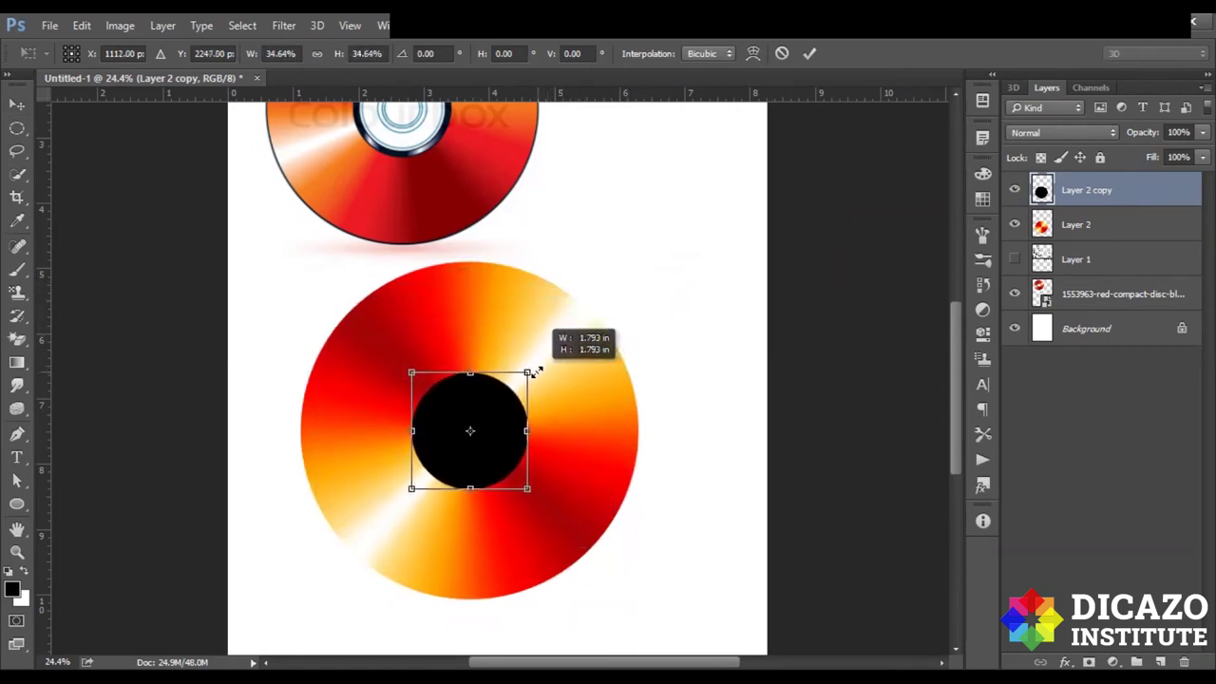
{"action": "left_click_drag", "start_coordinate": [534, 371], "coordinate": [538, 368]}
{"action": "left_click", "coordinate": [806, 56]}
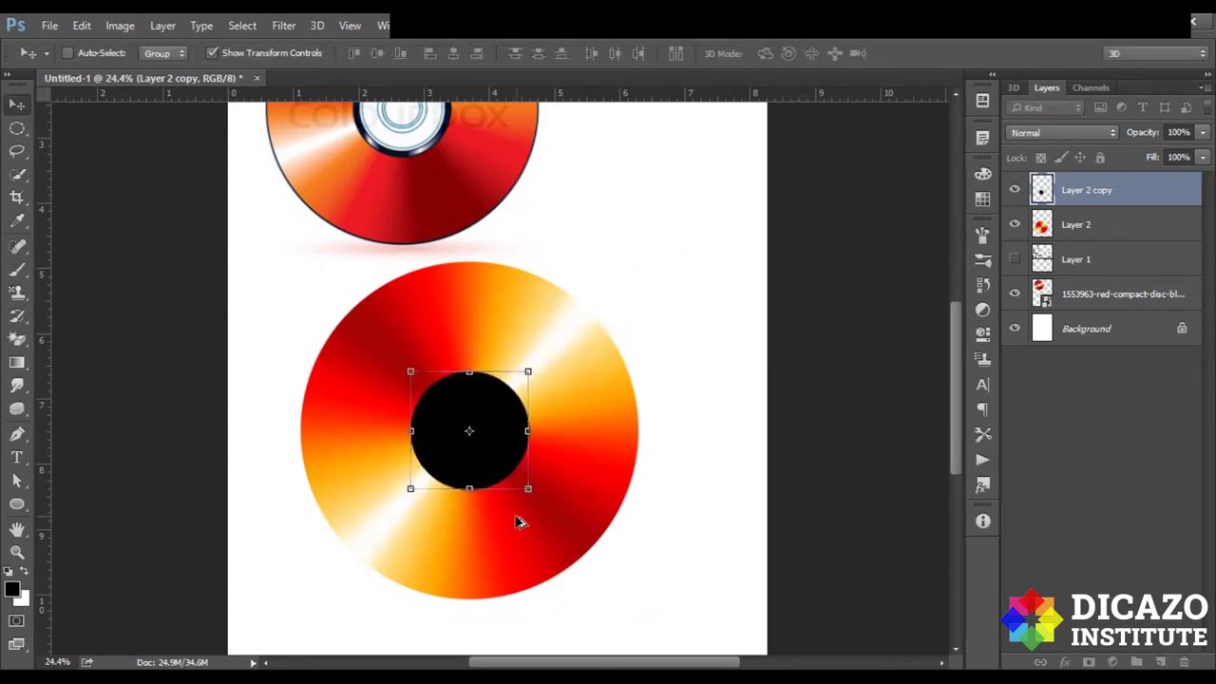
{"action": "scroll", "coordinate": [518, 519], "scroll_direction": "up", "scroll_amount": 5}
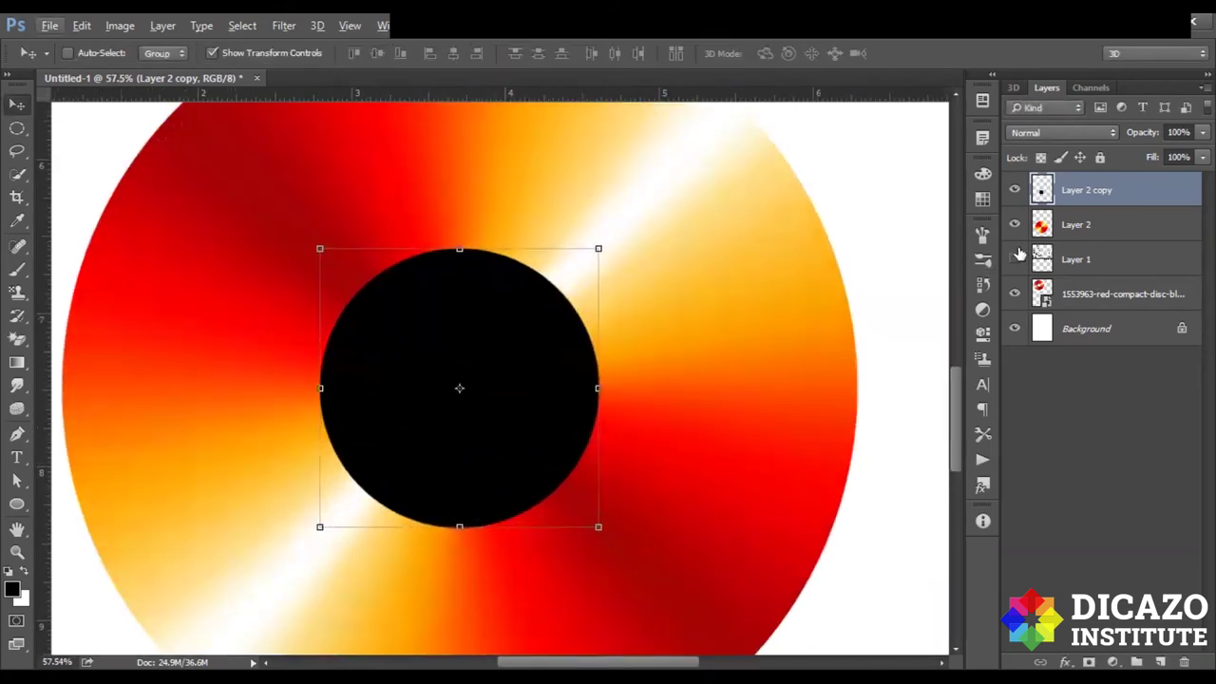
Use the black circle's outline to delete a matching hole from Layer 2's disc, then re-show the circle.
{"action": "key", "text": "ctrl"}
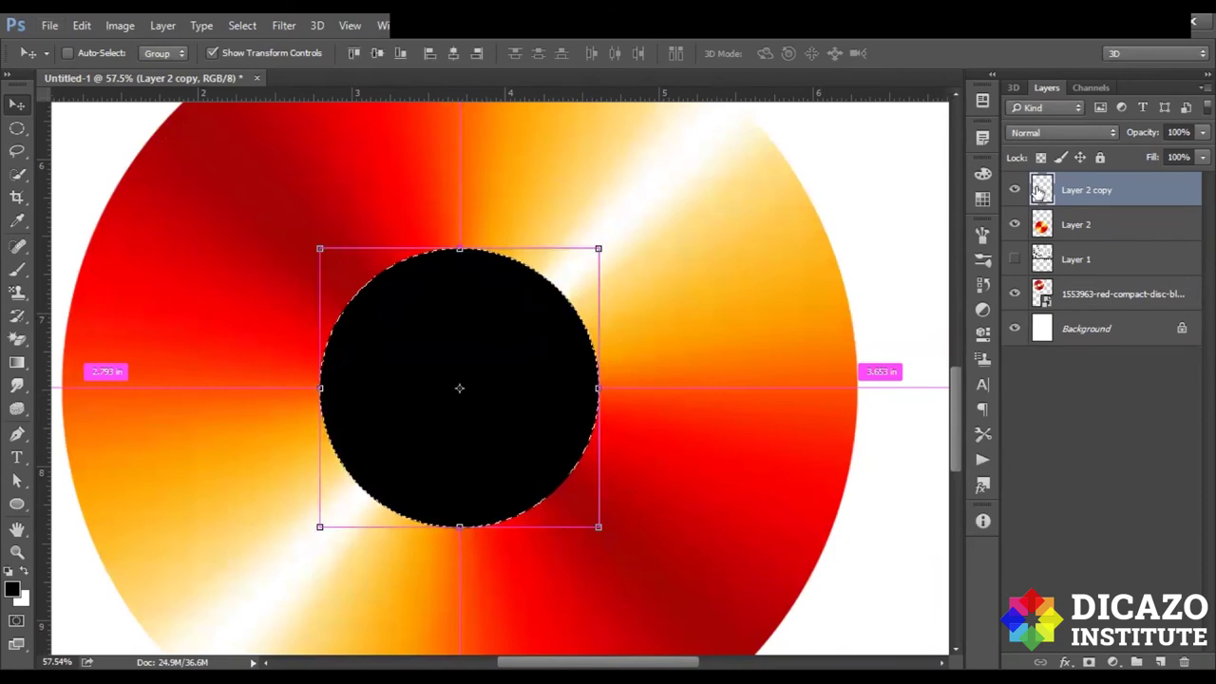
{"action": "left_click", "coordinate": [1040, 190], "text": "ctrl"}
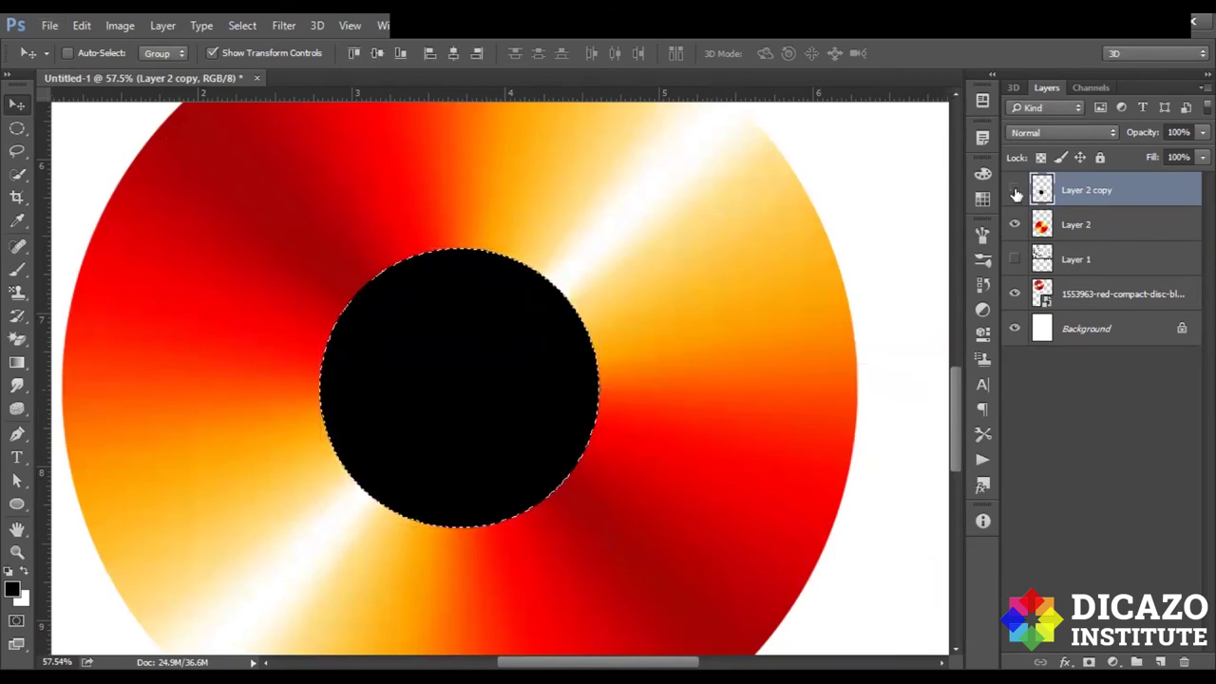
{"action": "left_click", "coordinate": [1083, 225]}
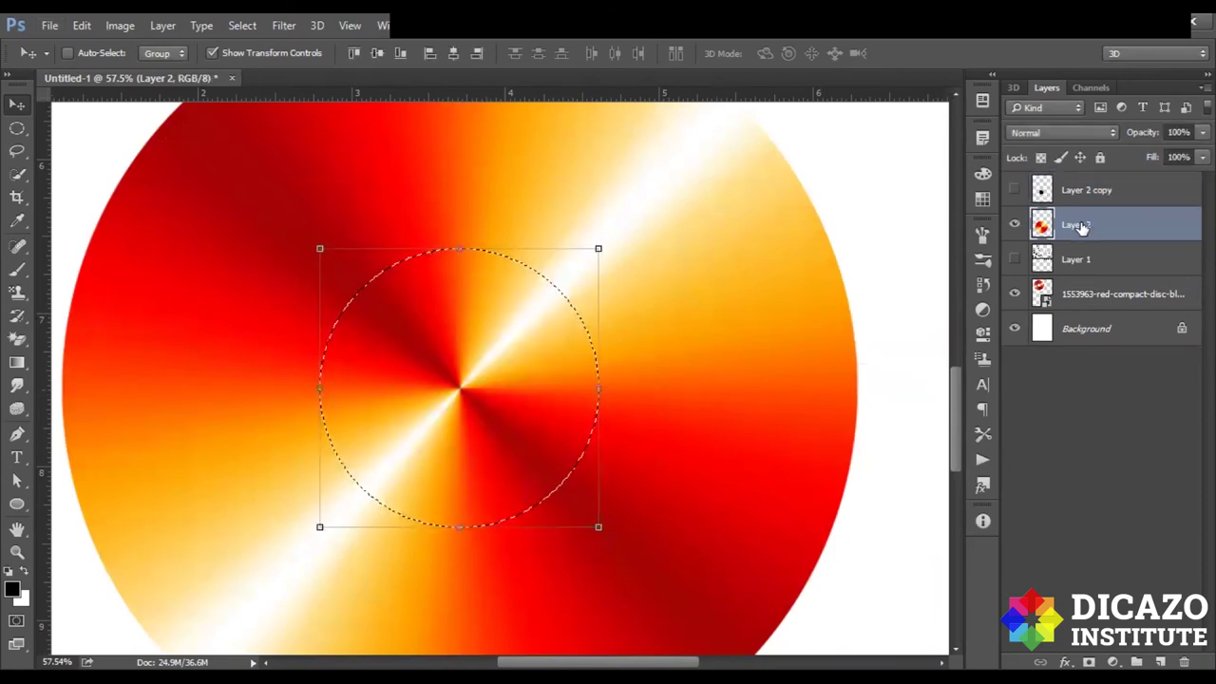
{"action": "key", "text": "Delete"}
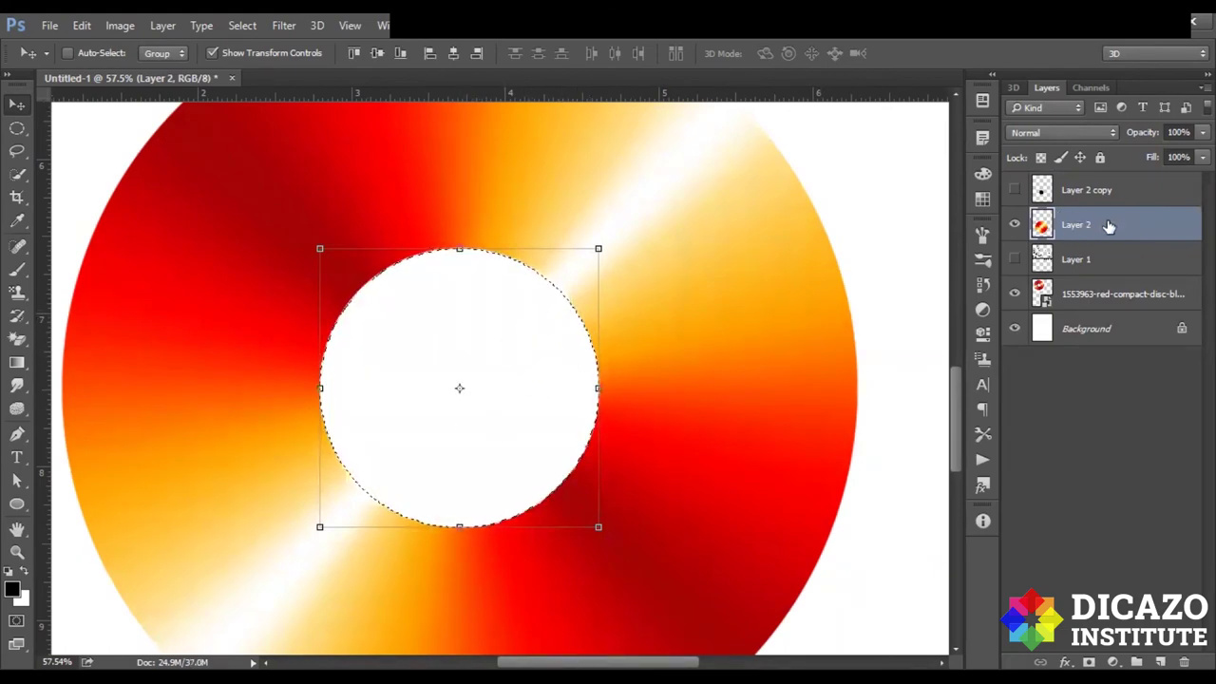
{"action": "key", "text": "ctrl+d"}
{"action": "left_click", "coordinate": [1104, 191]}
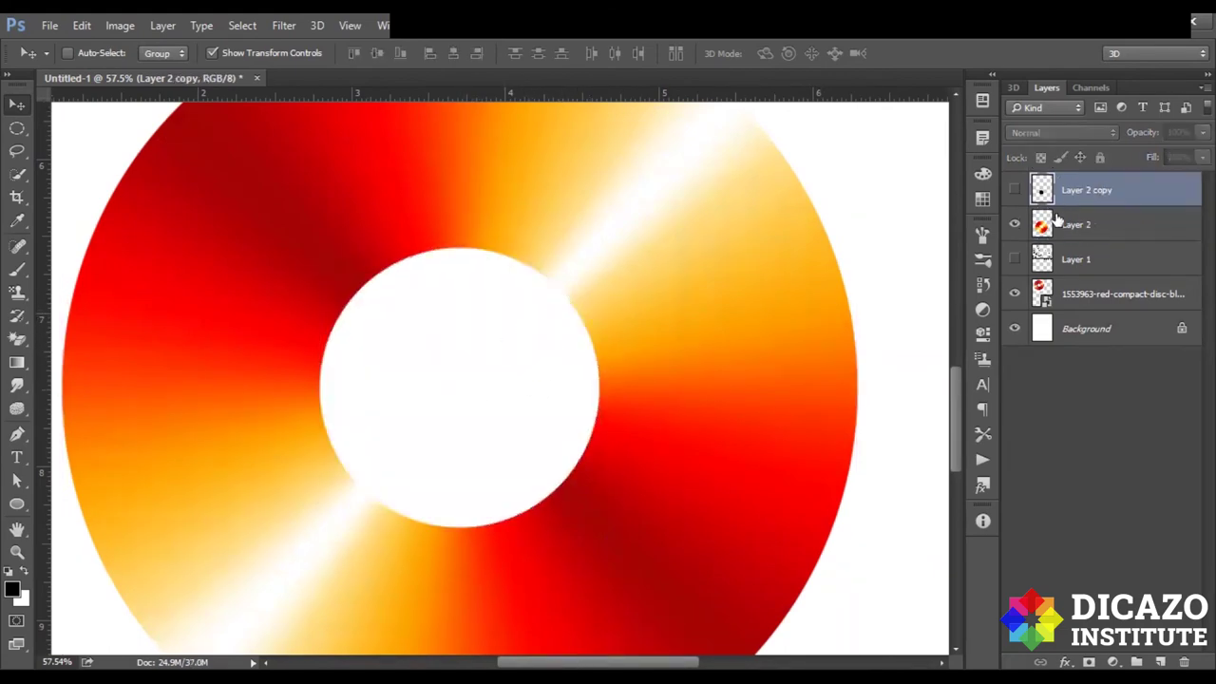
{"action": "left_click", "coordinate": [1013, 190]}
{"action": "right_click", "coordinate": [1099, 195]}
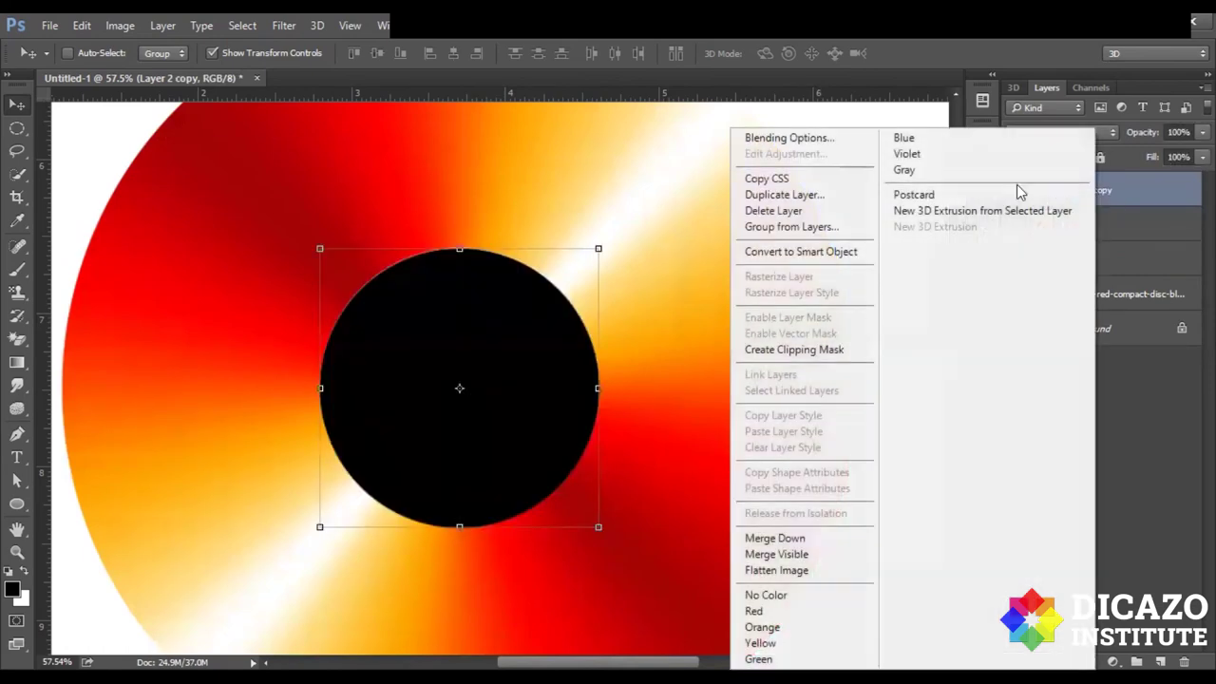
Duplicate the black circle layer as Layer 2 copy 2.
{"action": "left_click", "coordinate": [836, 201]}
{"action": "left_click", "coordinate": [763, 184]}
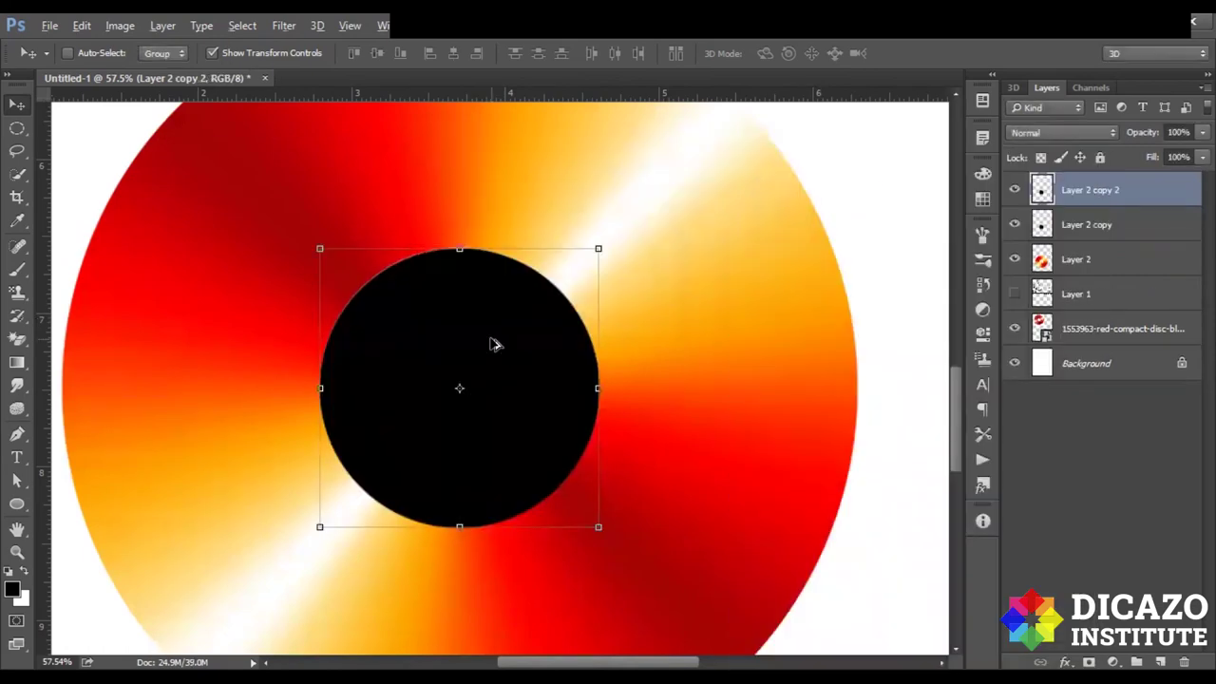
{"action": "scroll", "coordinate": [498, 342], "scroll_direction": "up", "scroll_amount": 2}
{"action": "scroll", "coordinate": [506, 341], "scroll_direction": "up", "scroll_amount": 1}
Shrink the copy to about 92%, load its outline as a selection, and hide it.
{"action": "left_click", "coordinate": [623, 244]}
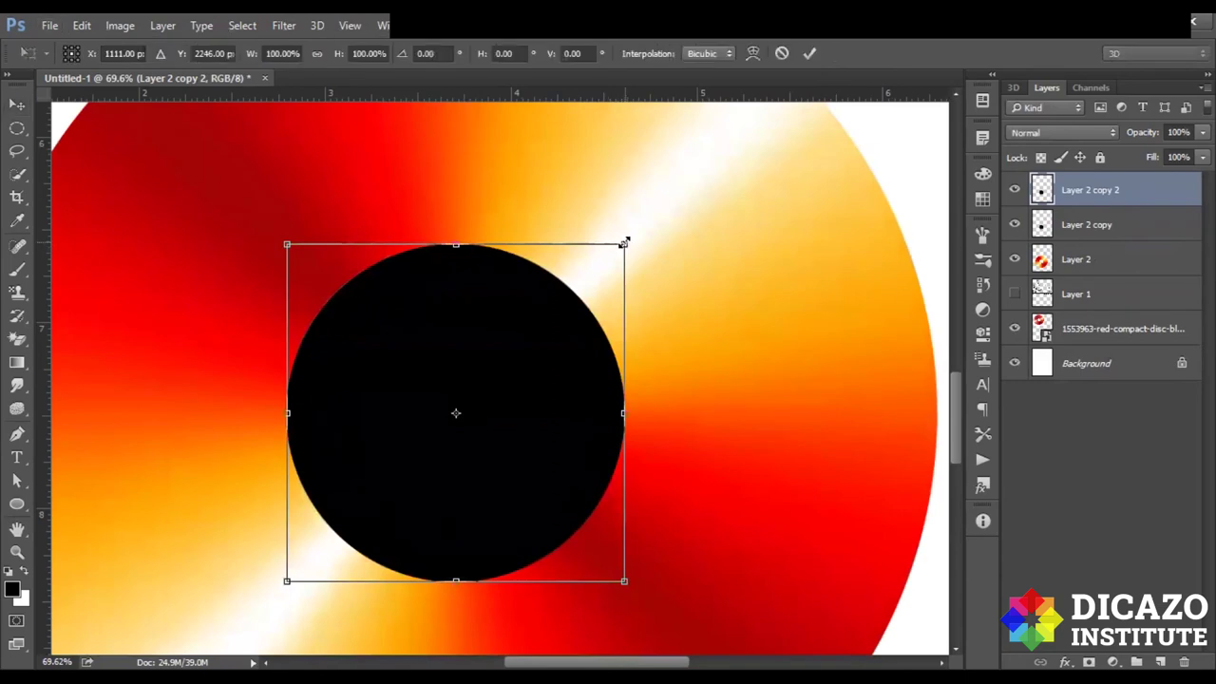
{"action": "left_click_drag", "start_coordinate": [623, 244], "coordinate": [615, 249]}
{"action": "left_click_drag", "start_coordinate": [611, 254], "coordinate": [609, 258]}
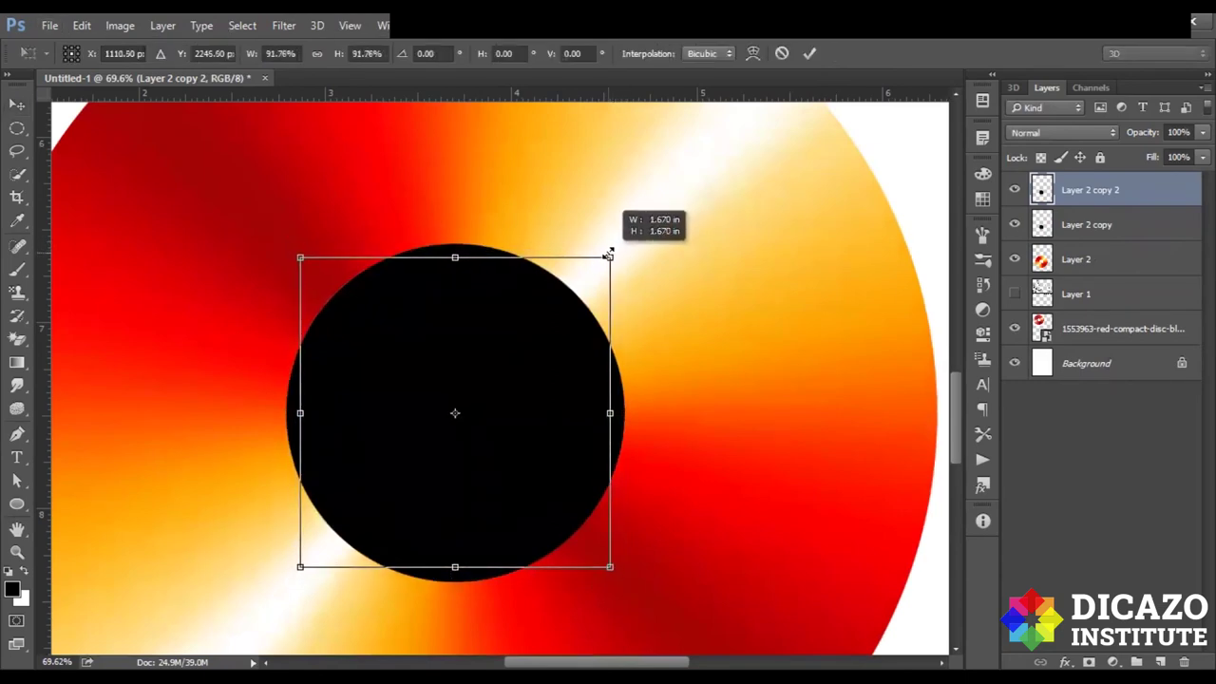
{"action": "left_click", "coordinate": [808, 54]}
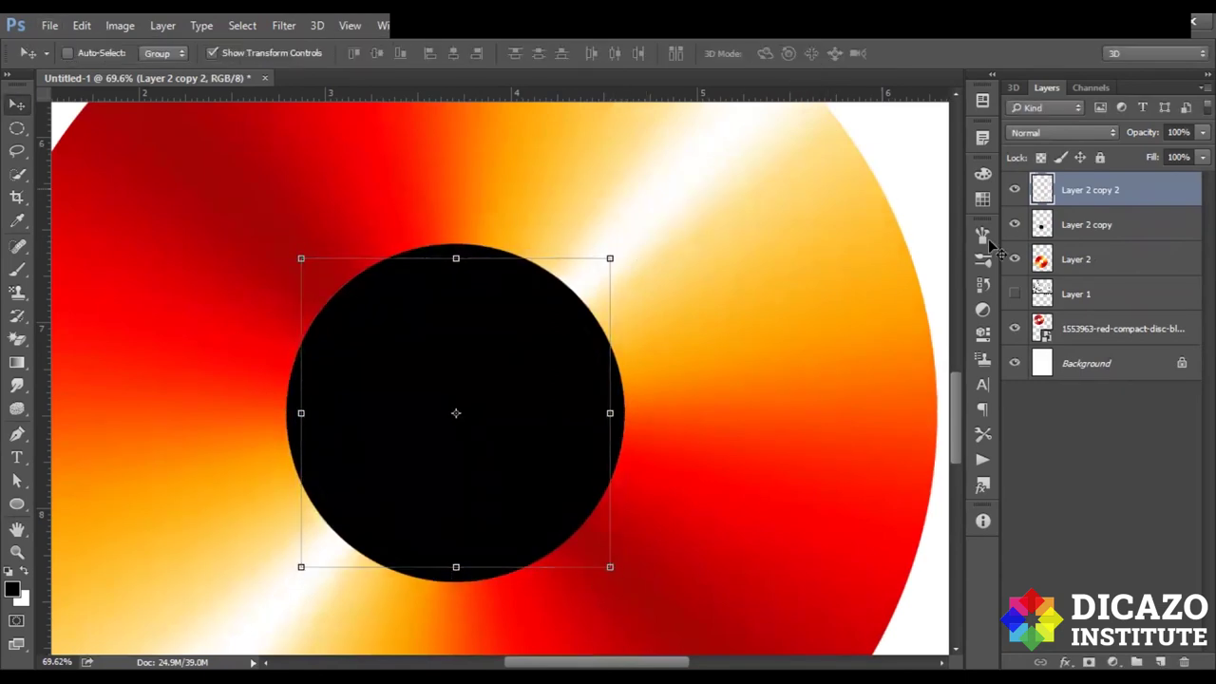
{"action": "left_click", "coordinate": [1041, 189], "text": "ctrl"}
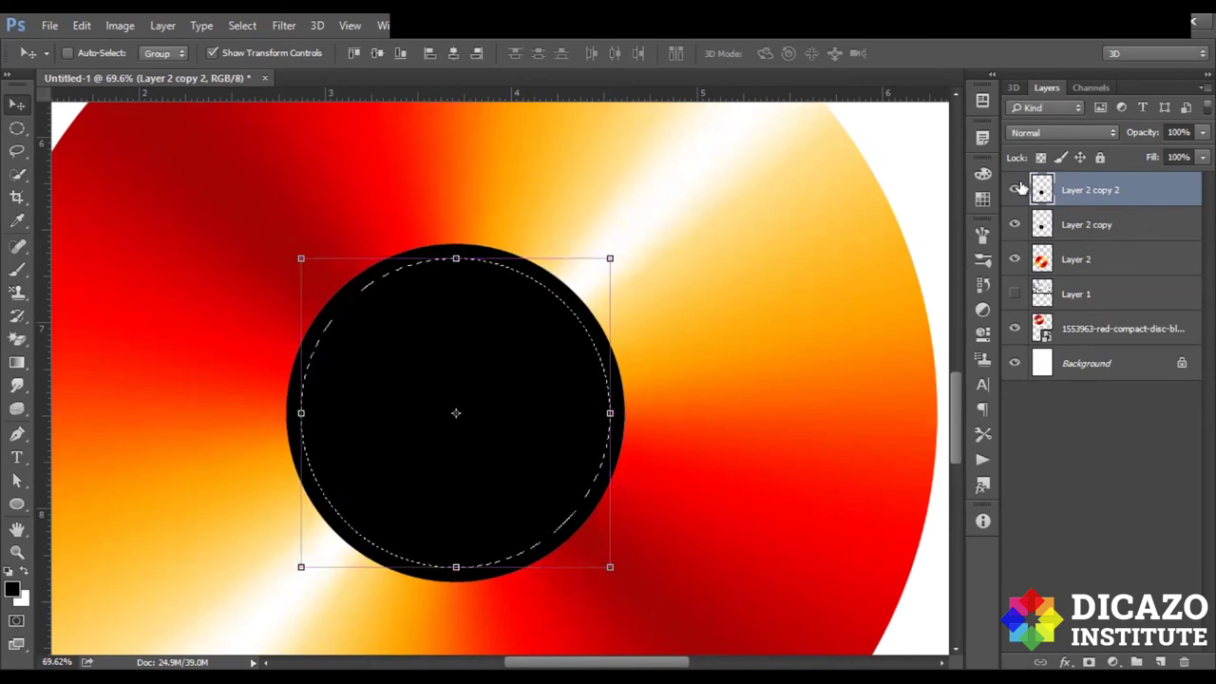
{"action": "left_click", "coordinate": [1014, 190]}
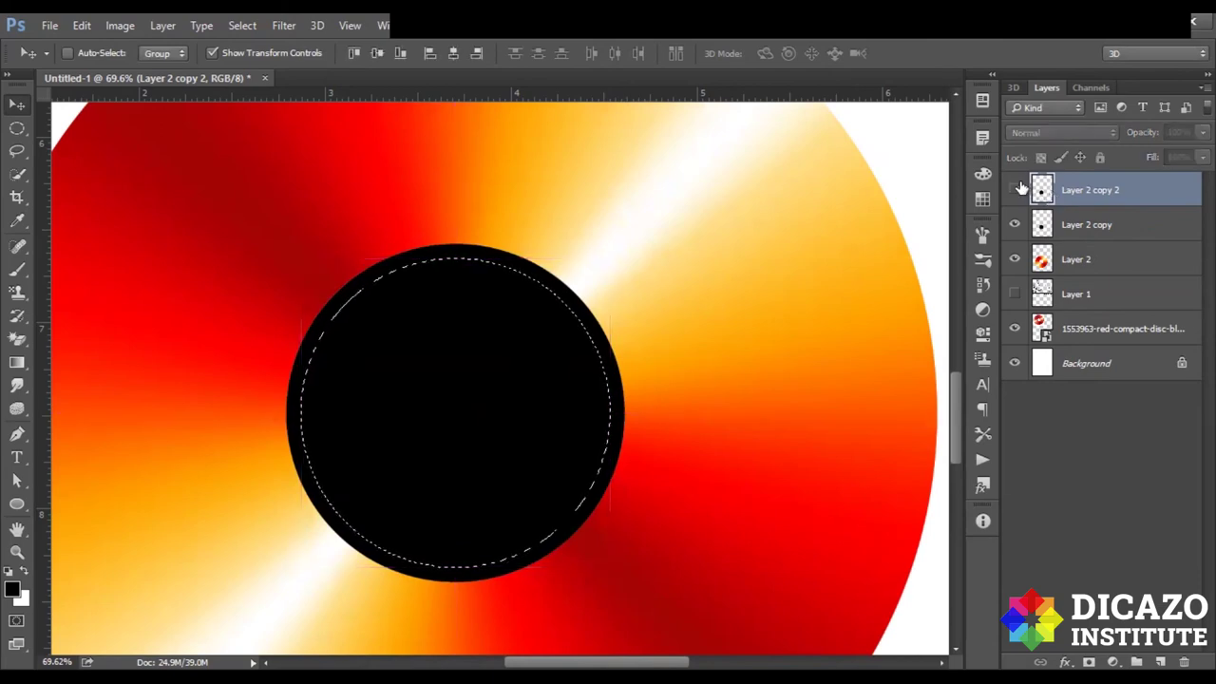
Delete the selected interior from Layer 2 copy, leaving a thin black ring.
{"action": "left_click", "coordinate": [1087, 224]}
{"action": "key", "text": "Delete"}
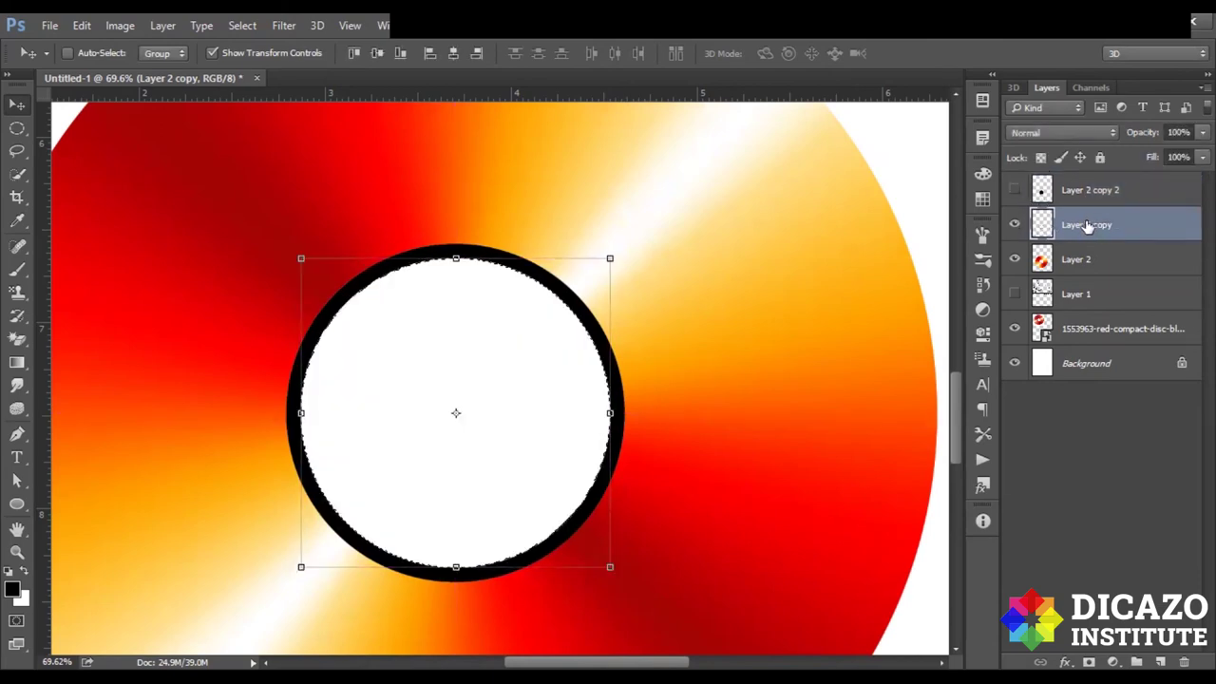
{"action": "left_click", "coordinate": [503, 321]}
{"action": "scroll", "coordinate": [528, 276], "scroll_direction": "down", "scroll_amount": 5}
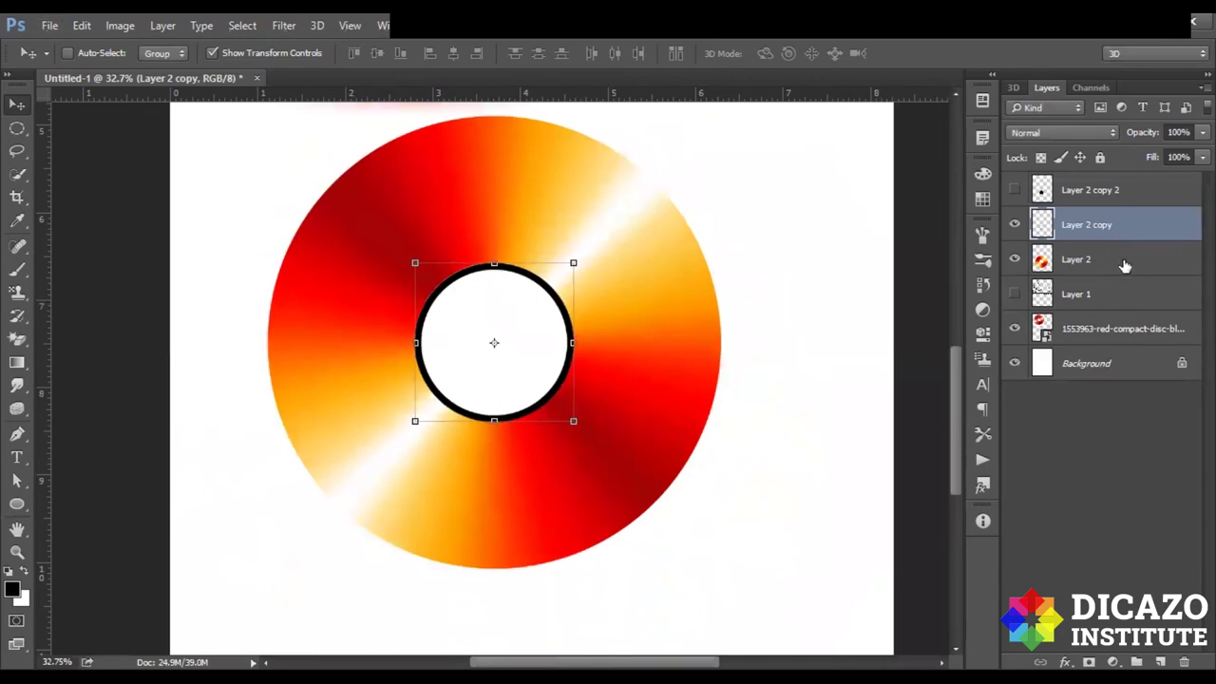
Duplicate the gradient disc, move the copy beneath it, and fill it solid black.
{"action": "left_click", "coordinate": [1120, 262]}
{"action": "right_click", "coordinate": [1116, 262]}
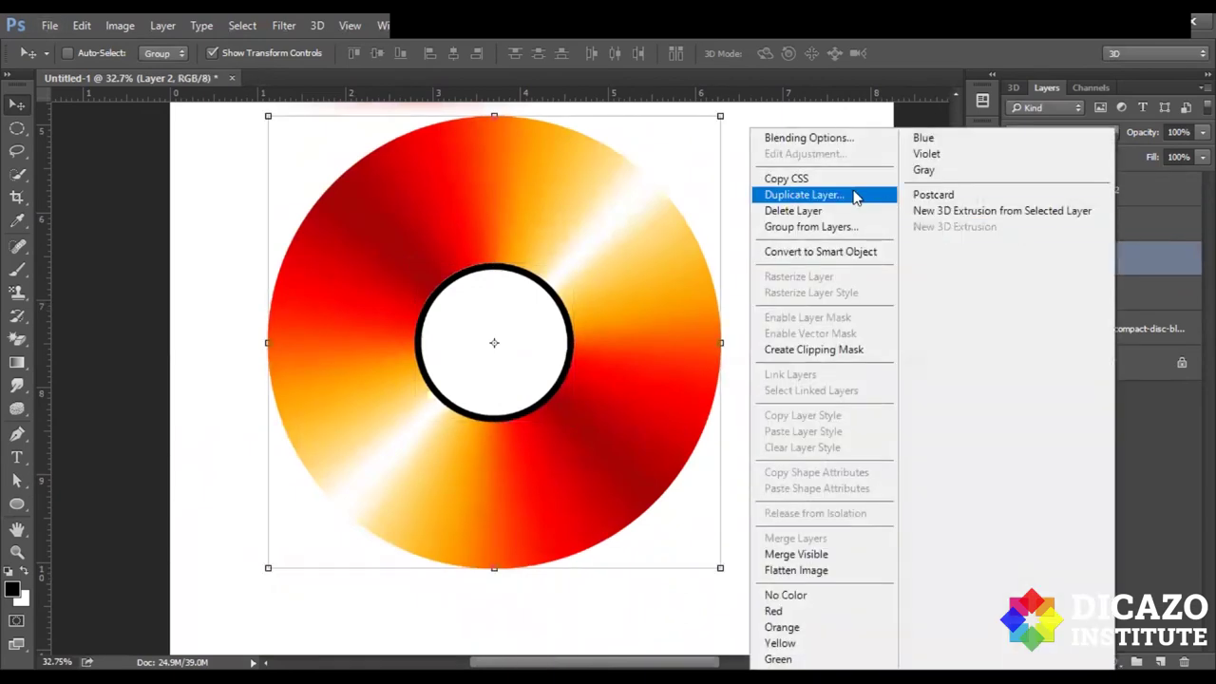
{"action": "left_click", "coordinate": [857, 196]}
{"action": "key", "text": "Return"}
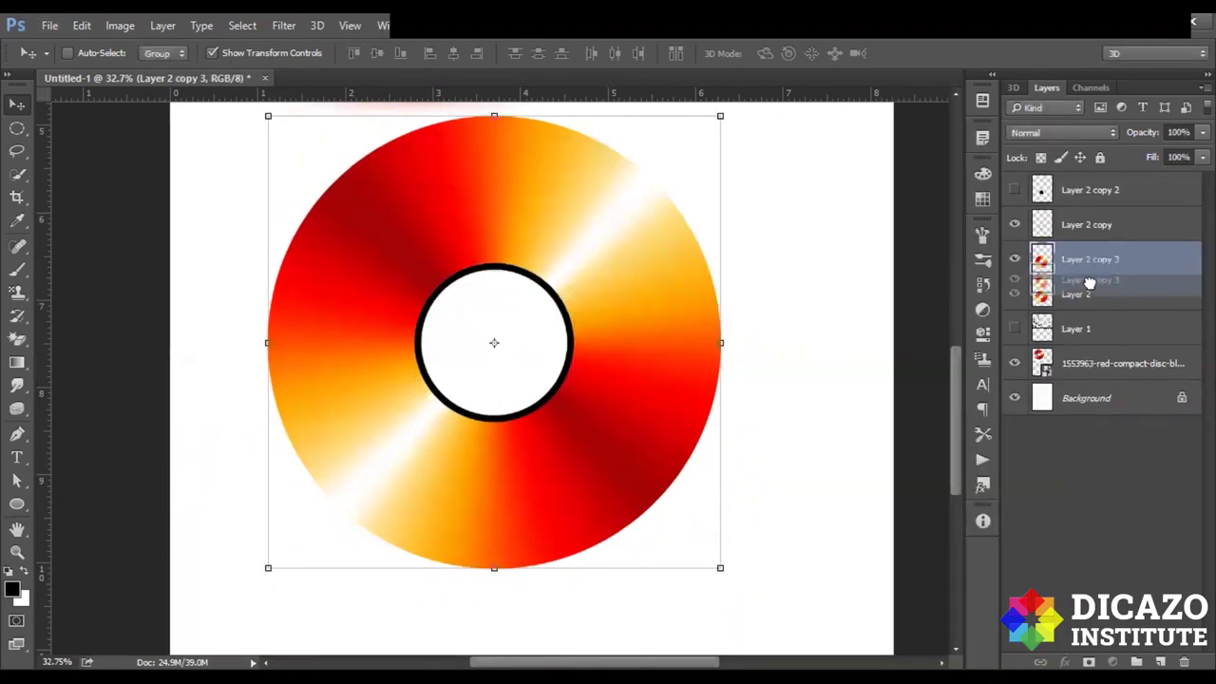
{"action": "left_click_drag", "start_coordinate": [1092, 271], "coordinate": [1088, 316]}
{"action": "left_click", "coordinate": [1042, 295], "text": "ctrl"}
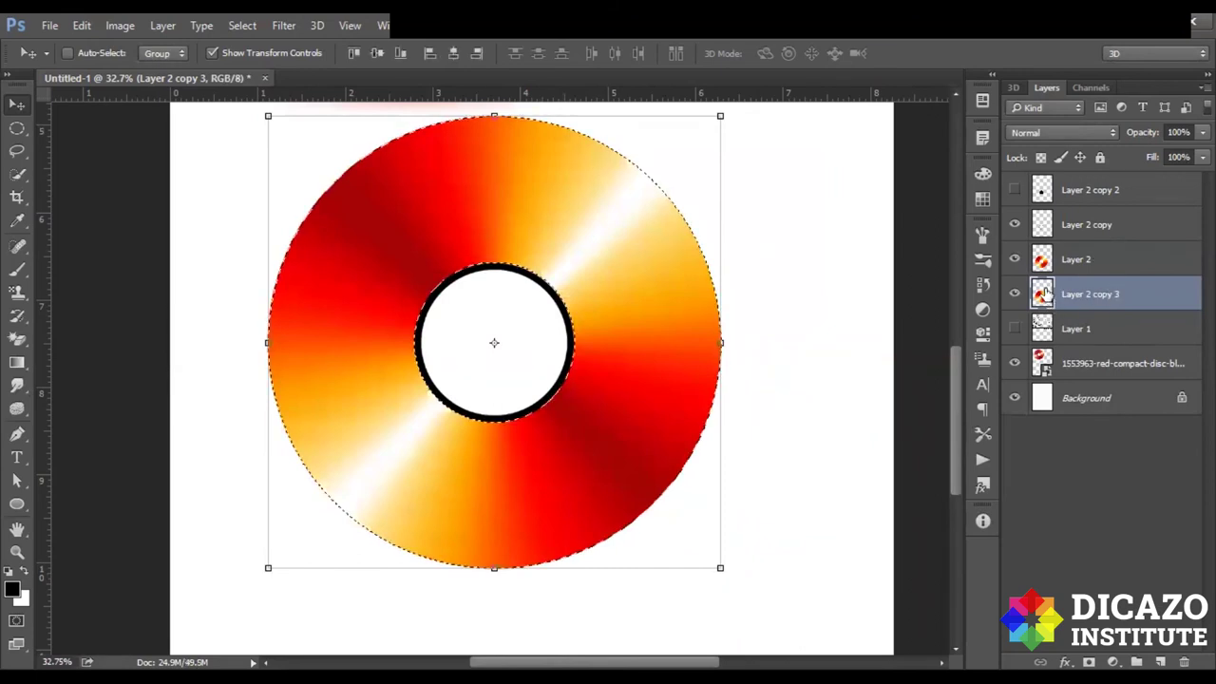
{"action": "key", "text": "alt+BackSpace"}
{"action": "key", "text": "ctrl+d"}
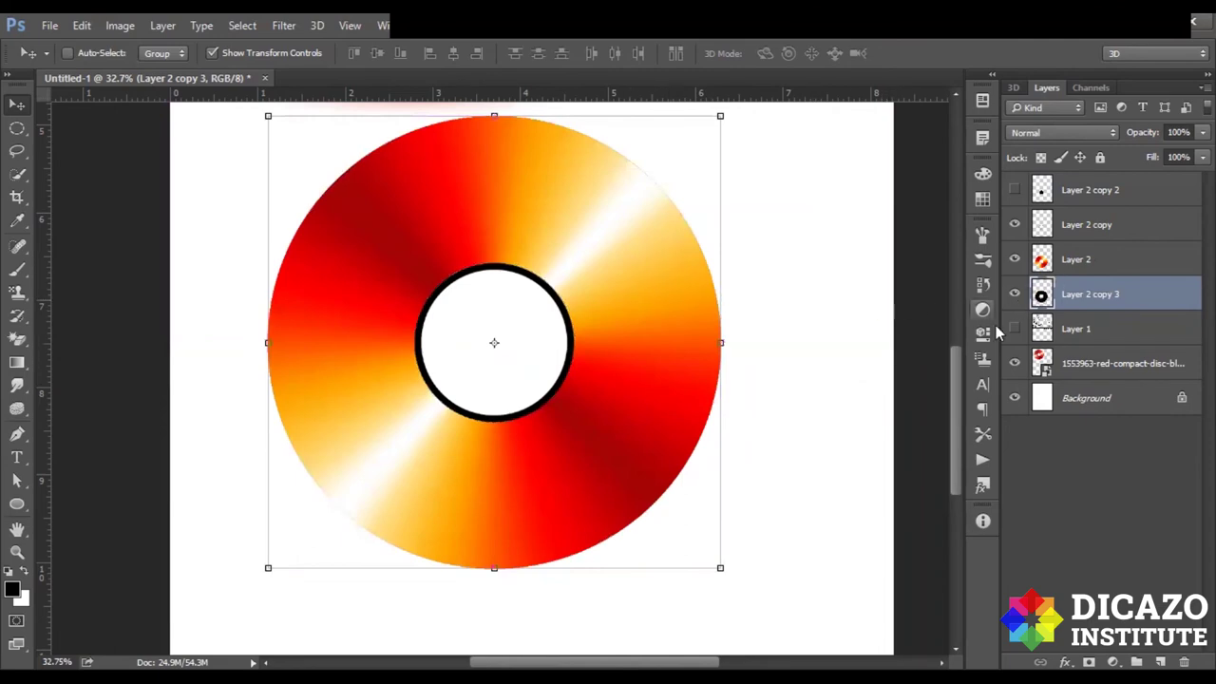
{"action": "left_click", "coordinate": [720, 570]}
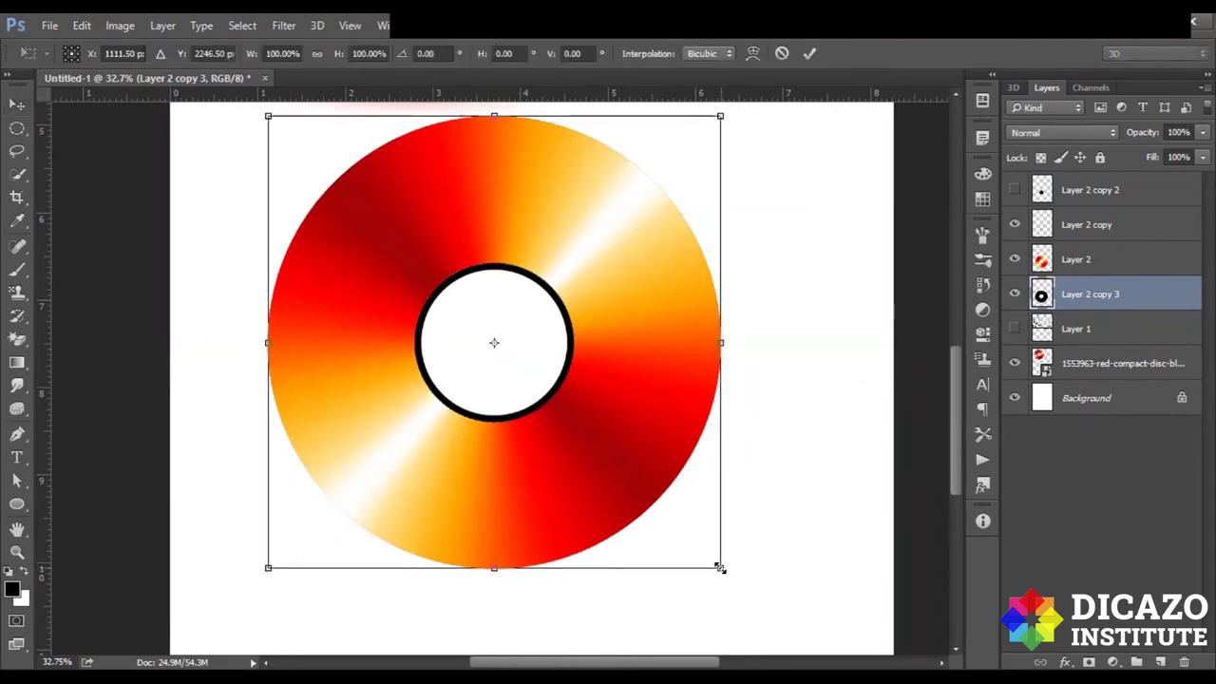
Scale the black disc copy to about 100.58% so a thin outline shows, and commit.
{"action": "left_click_drag", "start_coordinate": [720, 568], "coordinate": [725, 574]}
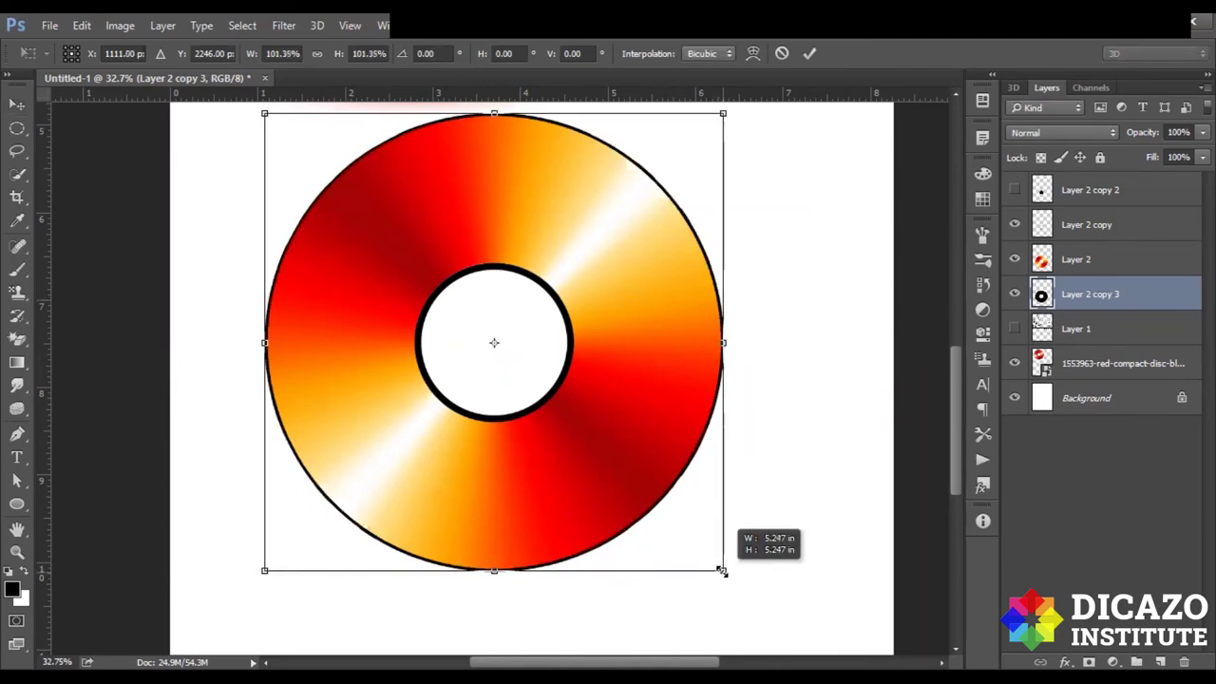
{"action": "scroll", "coordinate": [723, 593], "scroll_direction": "up", "scroll_amount": 2}
{"action": "scroll", "coordinate": [729, 591], "scroll_direction": "up", "scroll_amount": 1}
{"action": "scroll", "coordinate": [720, 558], "scroll_direction": "up", "scroll_amount": 1}
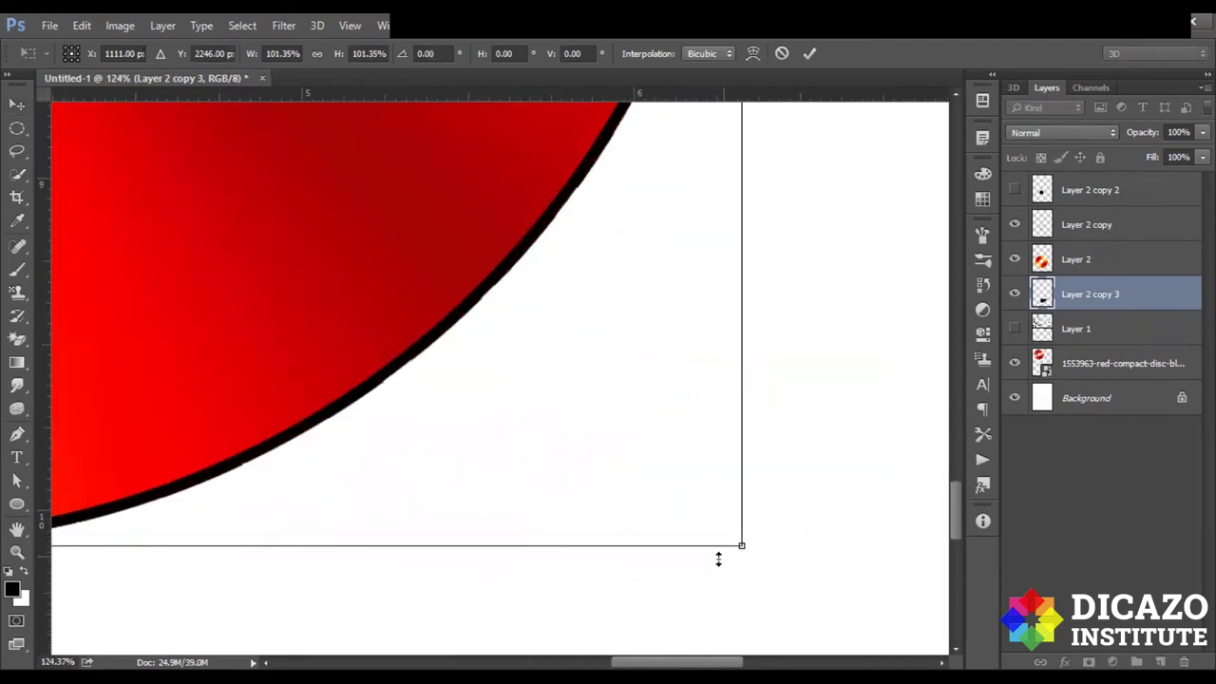
{"action": "scroll", "coordinate": [733, 561], "scroll_direction": "up", "scroll_amount": 1}
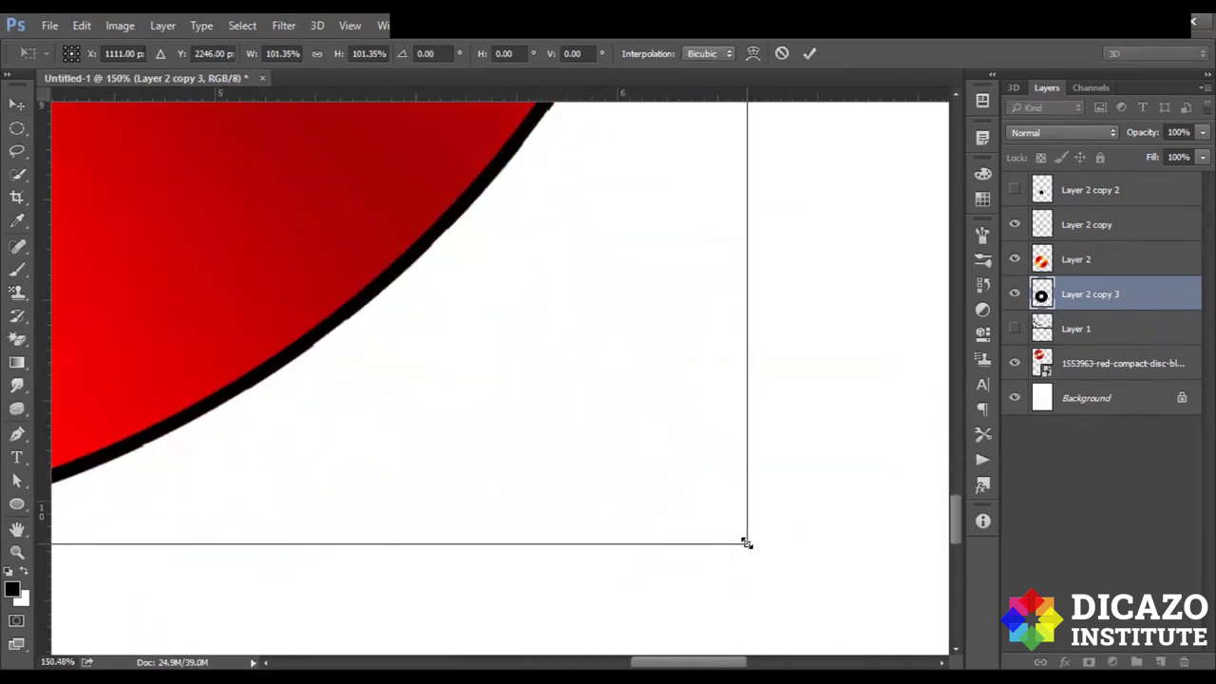
{"action": "left_click_drag", "start_coordinate": [747, 543], "coordinate": [739, 536]}
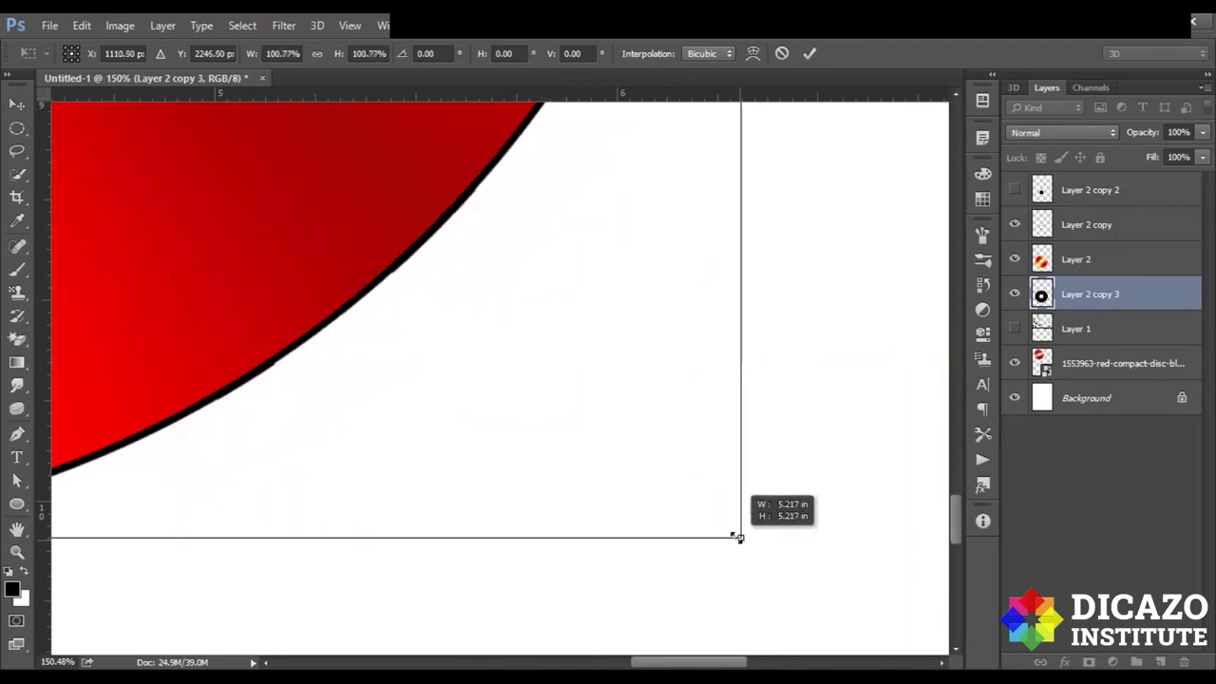
{"action": "scroll", "coordinate": [612, 415], "scroll_direction": "down", "scroll_amount": 2}
{"action": "scroll", "coordinate": [612, 415], "scroll_direction": "down", "scroll_amount": 1}
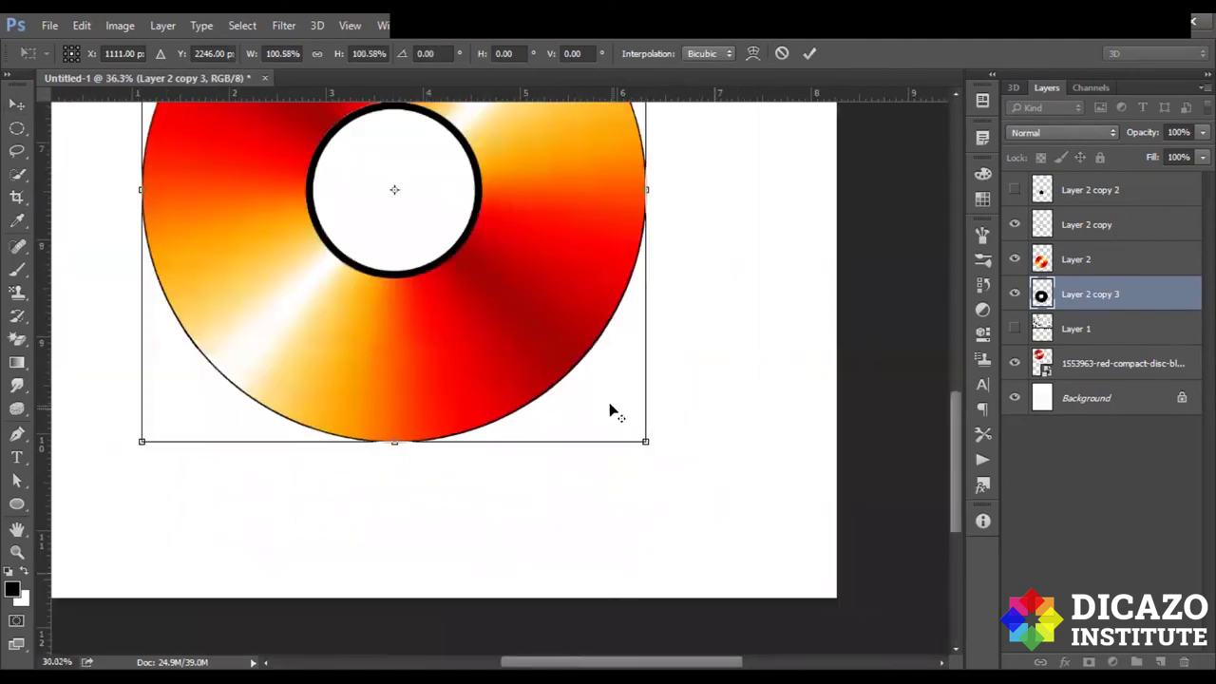
{"action": "scroll", "coordinate": [611, 407], "scroll_direction": "down", "scroll_amount": 1}
{"action": "scroll", "coordinate": [611, 408], "scroll_direction": "down", "scroll_amount": 1}
{"action": "scroll", "coordinate": [478, 152], "scroll_direction": "up", "scroll_amount": 1}
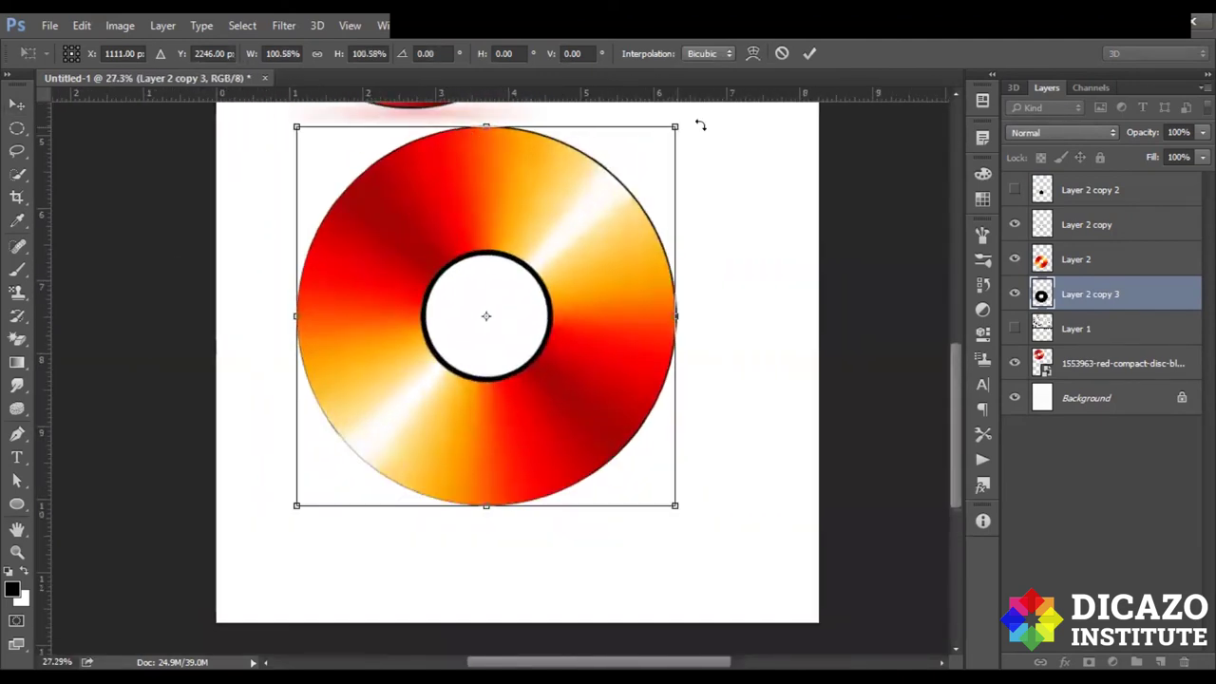
{"action": "left_click", "coordinate": [808, 53]}
Click off the layer to view the gradient disc with its thin black outline.
{"action": "scroll", "coordinate": [485, 228], "scroll_direction": "up", "scroll_amount": 1}
{"action": "scroll", "coordinate": [482, 228], "scroll_direction": "up", "scroll_amount": 1}
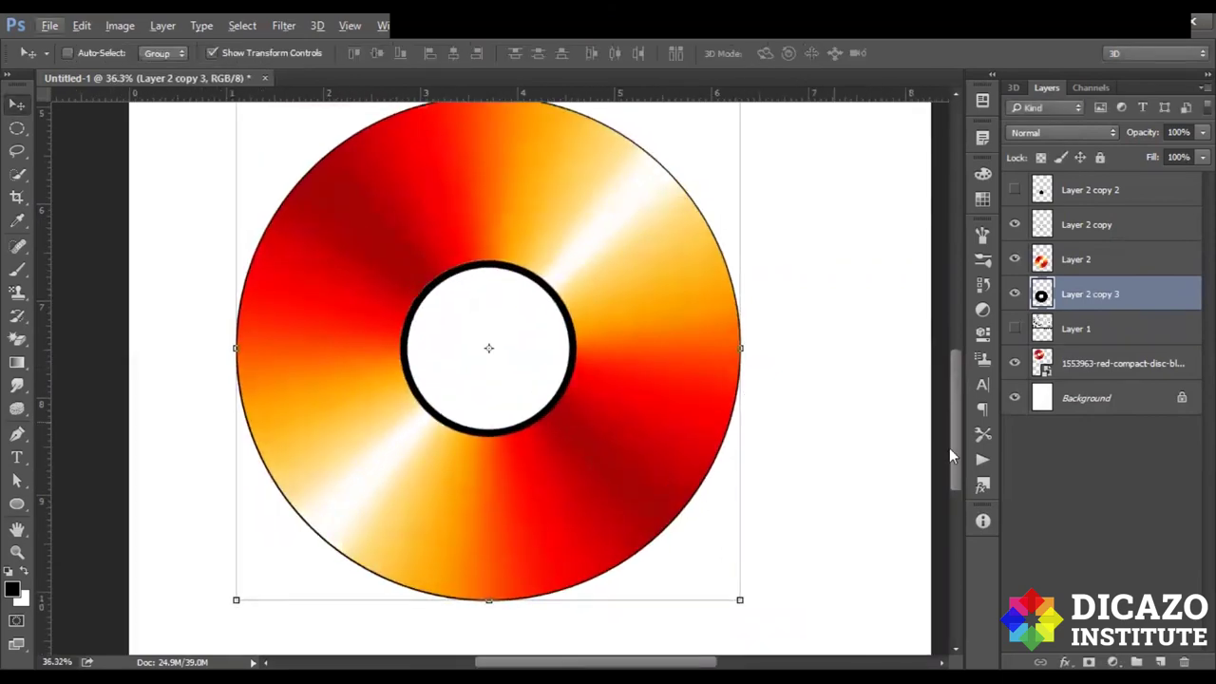
{"action": "left_click", "coordinate": [922, 583]}
{"action": "scroll", "coordinate": [513, 518], "scroll_direction": "down", "scroll_amount": 1}
{"action": "scroll", "coordinate": [479, 271], "scroll_direction": "up", "scroll_amount": 1}
{"action": "key", "text": "alt"}
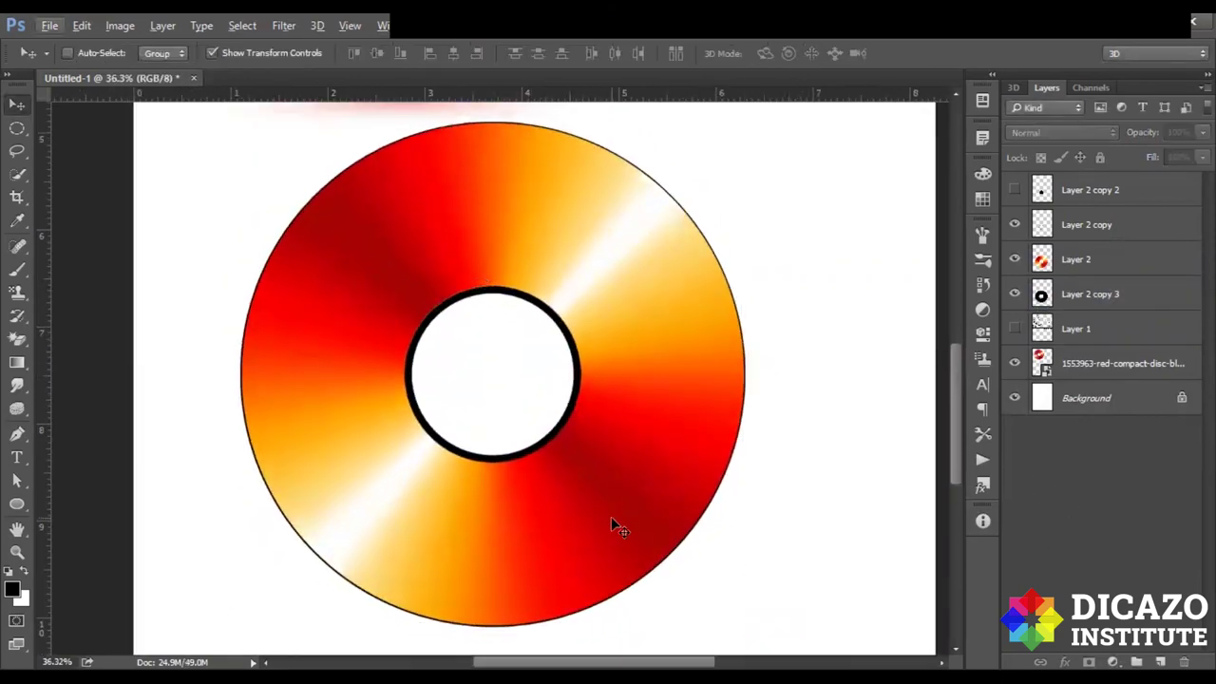
Zoom in and out to compare the lower disc with the reference disc.
{"action": "scroll", "coordinate": [600, 521], "scroll_direction": "down", "scroll_amount": 2}
{"action": "scroll", "coordinate": [508, 475], "scroll_direction": "down", "scroll_amount": 1}
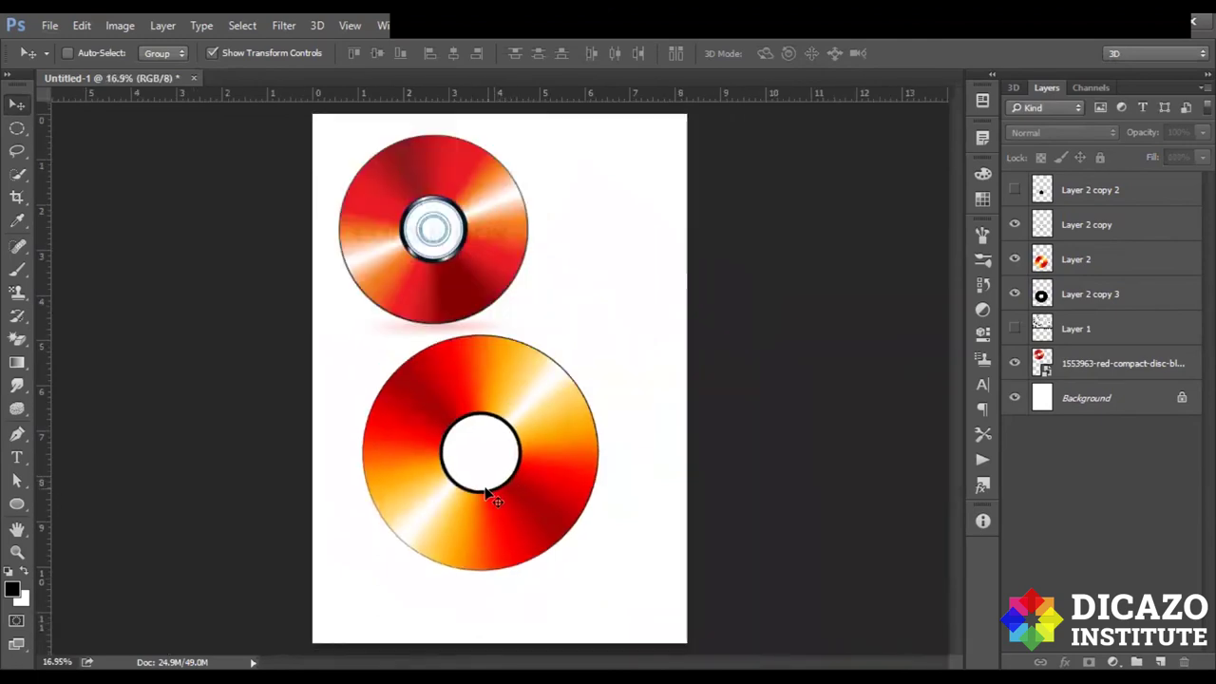
{"action": "scroll", "coordinate": [484, 479], "scroll_direction": "up", "scroll_amount": 1}
{"action": "scroll", "coordinate": [480, 475], "scroll_direction": "up", "scroll_amount": 1}
{"action": "scroll", "coordinate": [481, 476], "scroll_direction": "up", "scroll_amount": 1}
{"action": "scroll", "coordinate": [476, 472], "scroll_direction": "up", "scroll_amount": 1}
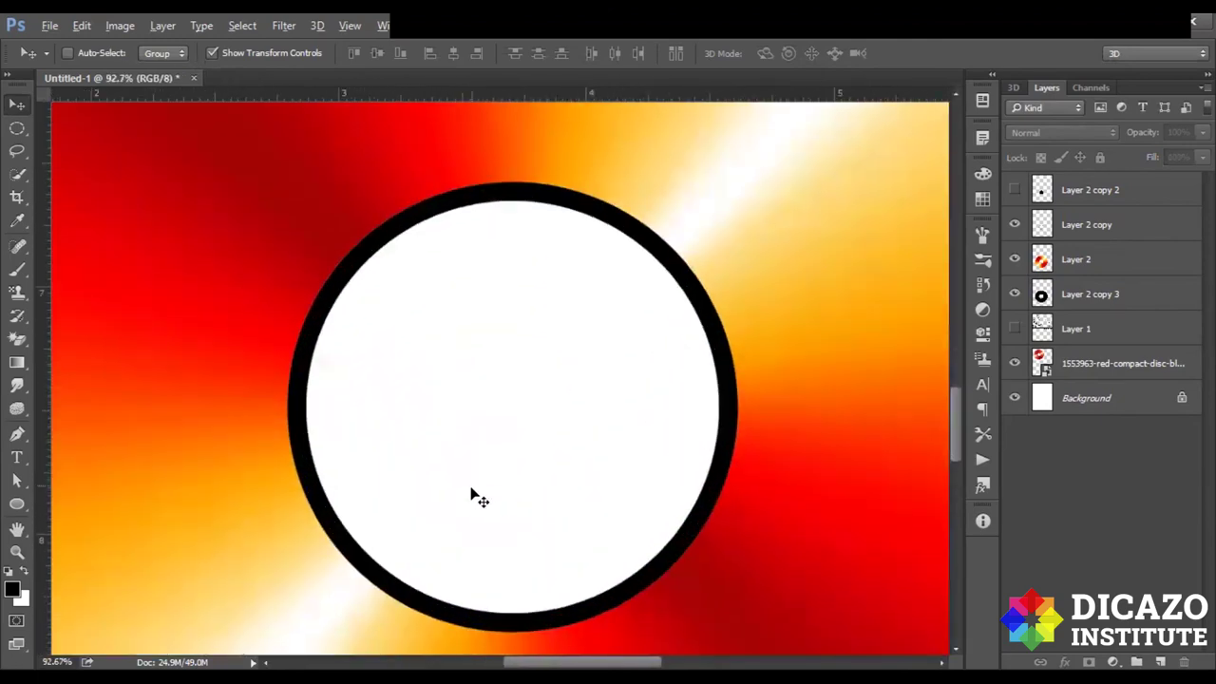
{"action": "scroll", "coordinate": [584, 485], "scroll_direction": "down", "scroll_amount": 1}
{"action": "scroll", "coordinate": [584, 486], "scroll_direction": "down", "scroll_amount": 1}
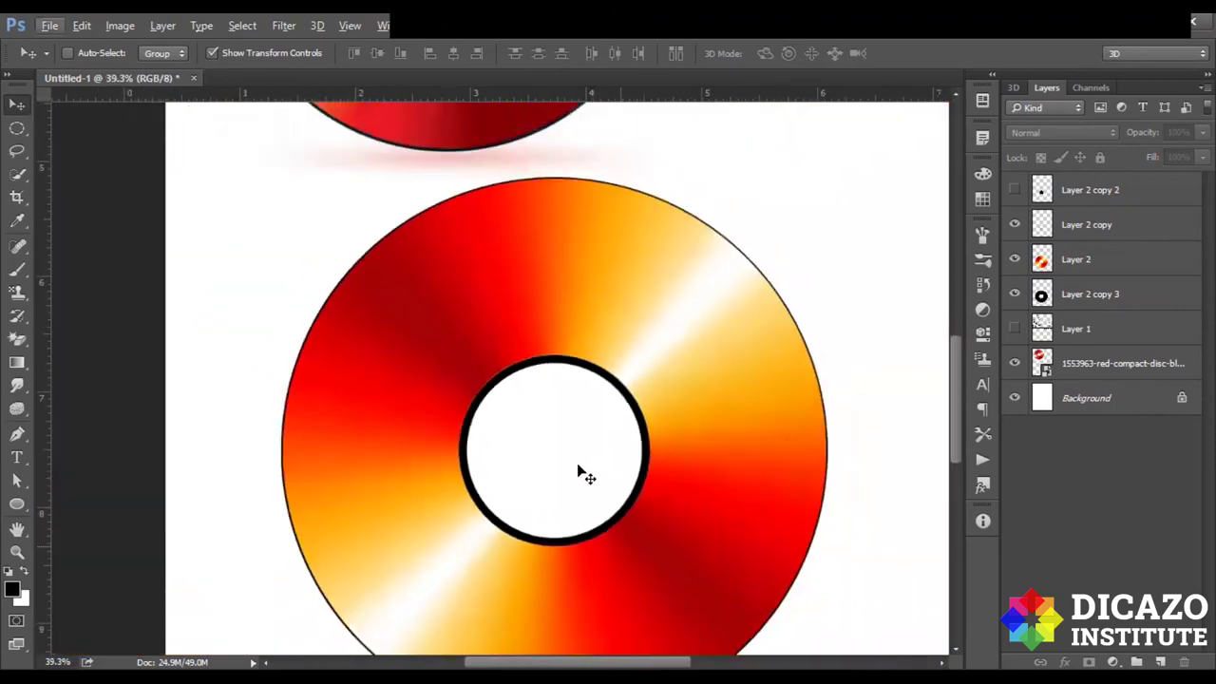
{"action": "scroll", "coordinate": [561, 380], "scroll_direction": "down", "scroll_amount": 2}
{"action": "scroll", "coordinate": [437, 202], "scroll_direction": "down", "scroll_amount": 1}
{"action": "scroll", "coordinate": [447, 228], "scroll_direction": "up", "scroll_amount": 1}
{"action": "scroll", "coordinate": [465, 209], "scroll_direction": "up", "scroll_amount": 2}
{"action": "scroll", "coordinate": [602, 461], "scroll_direction": "up", "scroll_amount": 1}
{"action": "scroll", "coordinate": [291, 196], "scroll_direction": "down", "scroll_amount": 2}
{"action": "scroll", "coordinate": [322, 257], "scroll_direction": "down", "scroll_amount": 2}
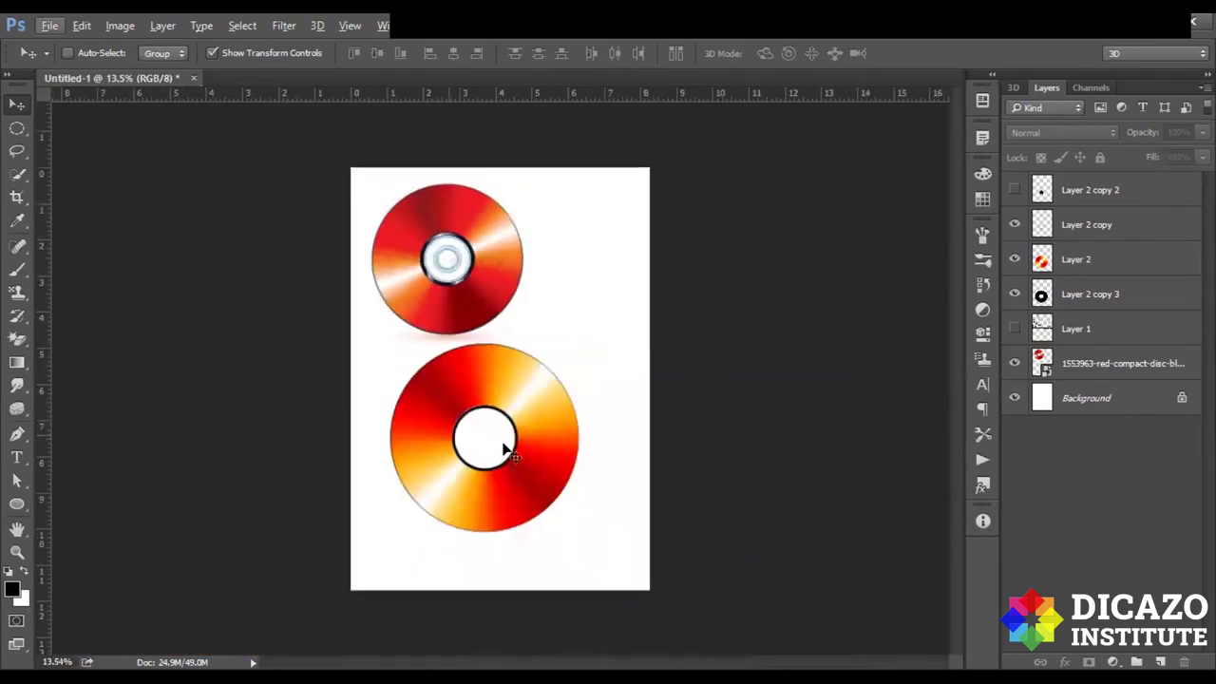
Load the Layer 2 copy ring's pixels as a selection.
{"action": "scroll", "coordinate": [475, 475], "scroll_direction": "up", "scroll_amount": 2}
{"action": "scroll", "coordinate": [466, 466], "scroll_direction": "up", "scroll_amount": 2}
{"action": "scroll", "coordinate": [466, 466], "scroll_direction": "up", "scroll_amount": 1}
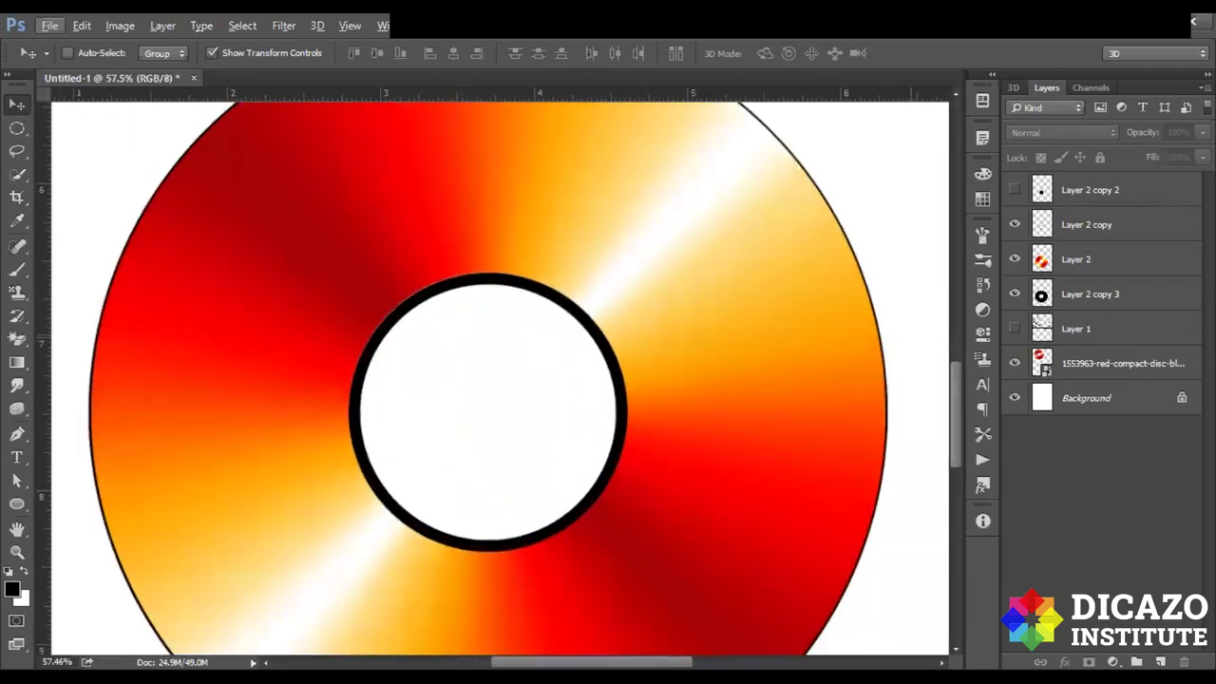
{"action": "left_click", "coordinate": [1086, 235]}
{"action": "left_click", "coordinate": [1042, 227], "text": "ctrl"}
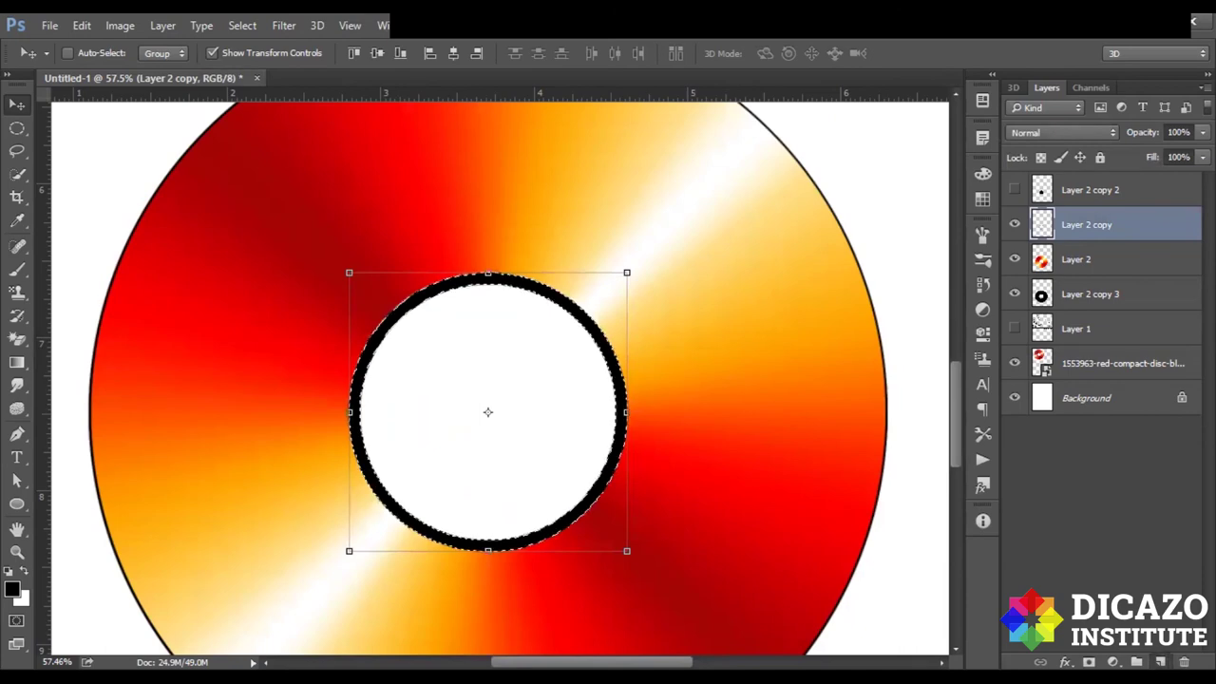
Add Layer 3 and set up a white soft round brush with zero hardness.
{"action": "left_click", "coordinate": [1161, 662]}
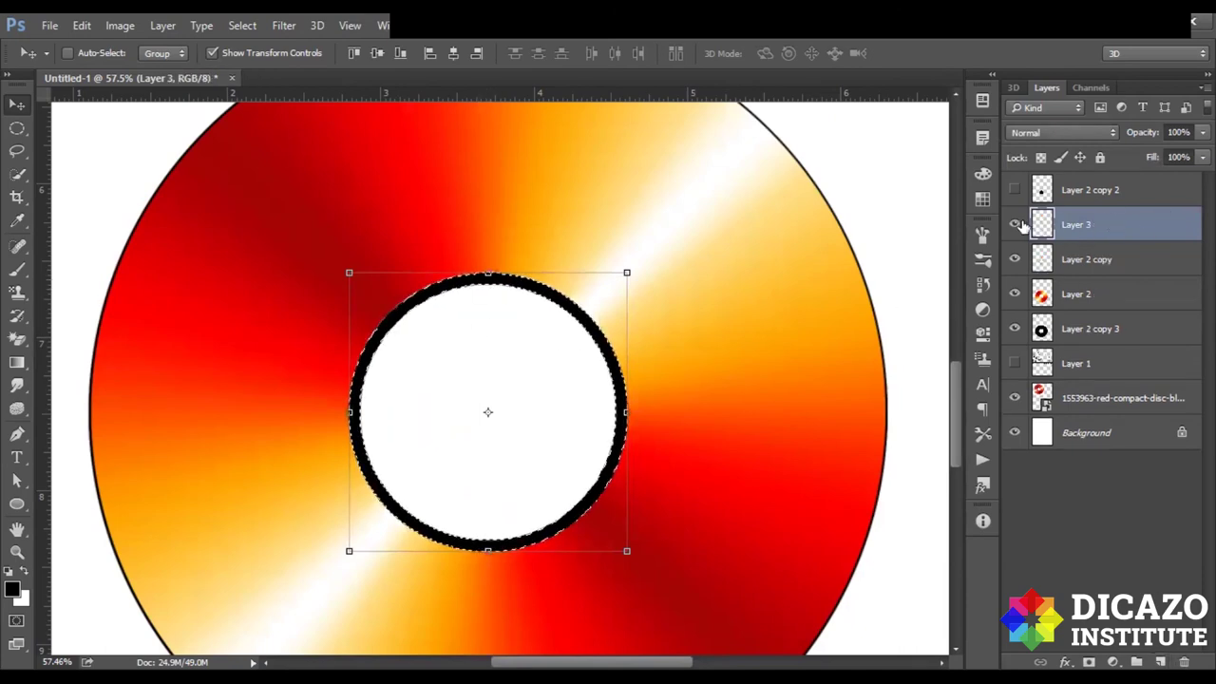
{"action": "left_click", "coordinate": [17, 270]}
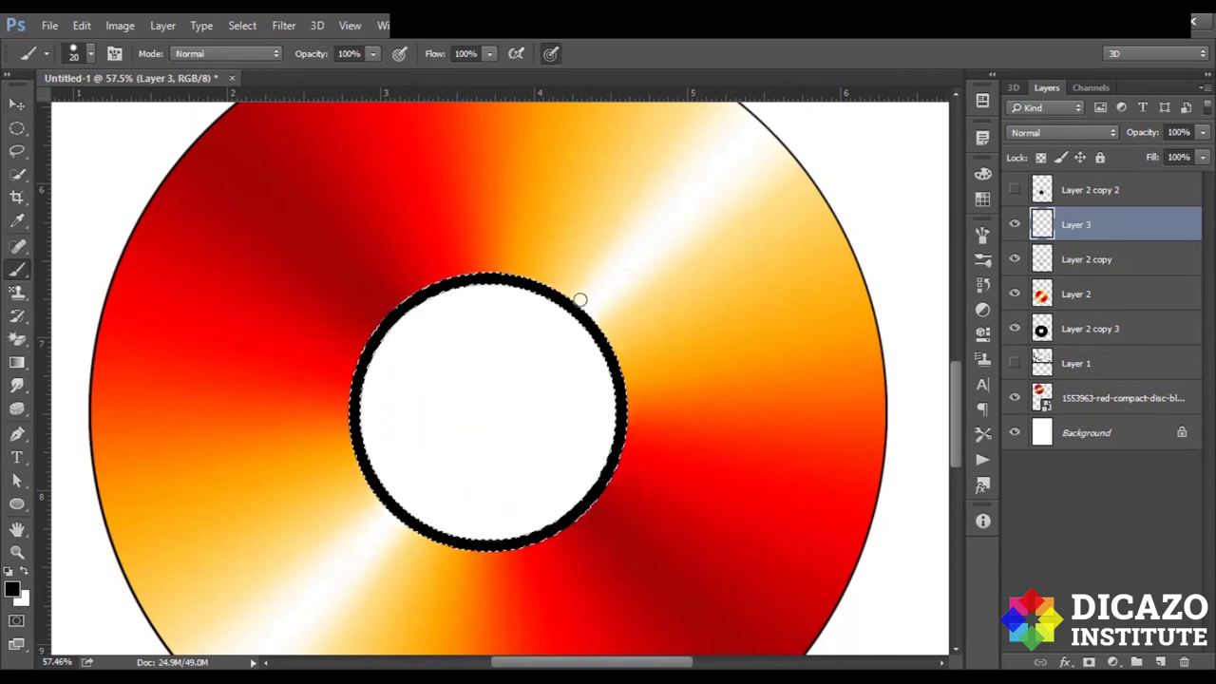
{"action": "key", "text": "Return"}
{"action": "right_click", "coordinate": [384, 225]}
{"action": "left_click", "coordinate": [432, 403]}
{"action": "left_click", "coordinate": [630, 54]}
{"action": "key", "text": "bracketright"}
{"action": "key", "text": "bracketright"}
{"action": "key", "text": "bracketright"}
Paint soft white highlights over the ring's upper-left and bottom at varying brush opacity.
{"action": "left_click_drag", "start_coordinate": [420, 291], "coordinate": [444, 281]}
{"action": "key", "text": "bracketright"}
{"action": "key", "text": "bracketright"}
{"action": "key", "text": "bracketright"}
{"action": "key", "text": "bracketright"}
{"action": "key", "text": "bracketright"}
{"action": "key", "text": "bracketright"}
{"action": "key", "text": "bracketright"}
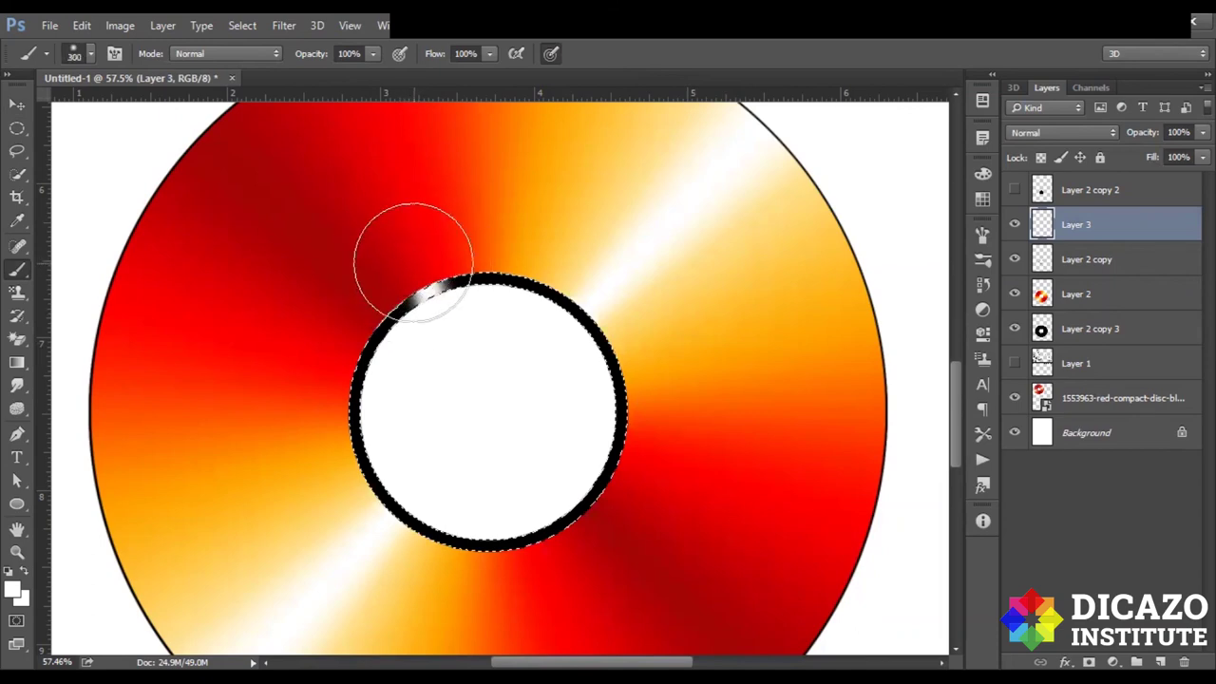
{"action": "left_click_drag", "start_coordinate": [317, 54], "coordinate": [265, 52]}
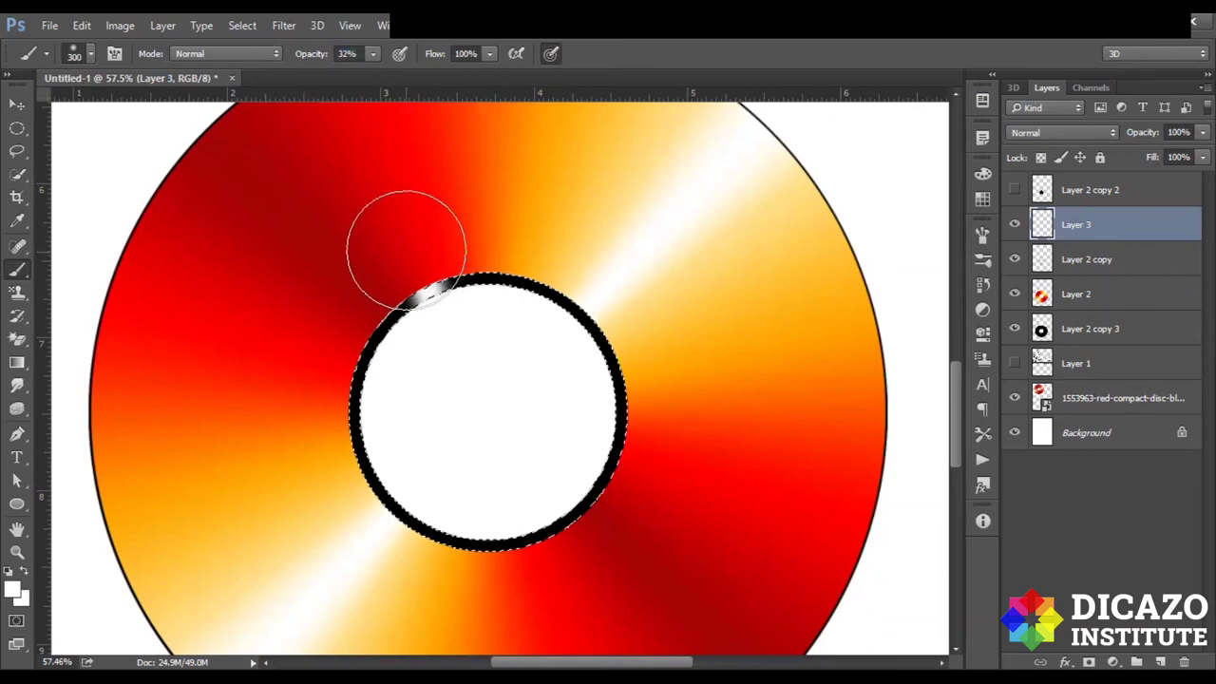
{"action": "left_click_drag", "start_coordinate": [388, 240], "coordinate": [491, 440]}
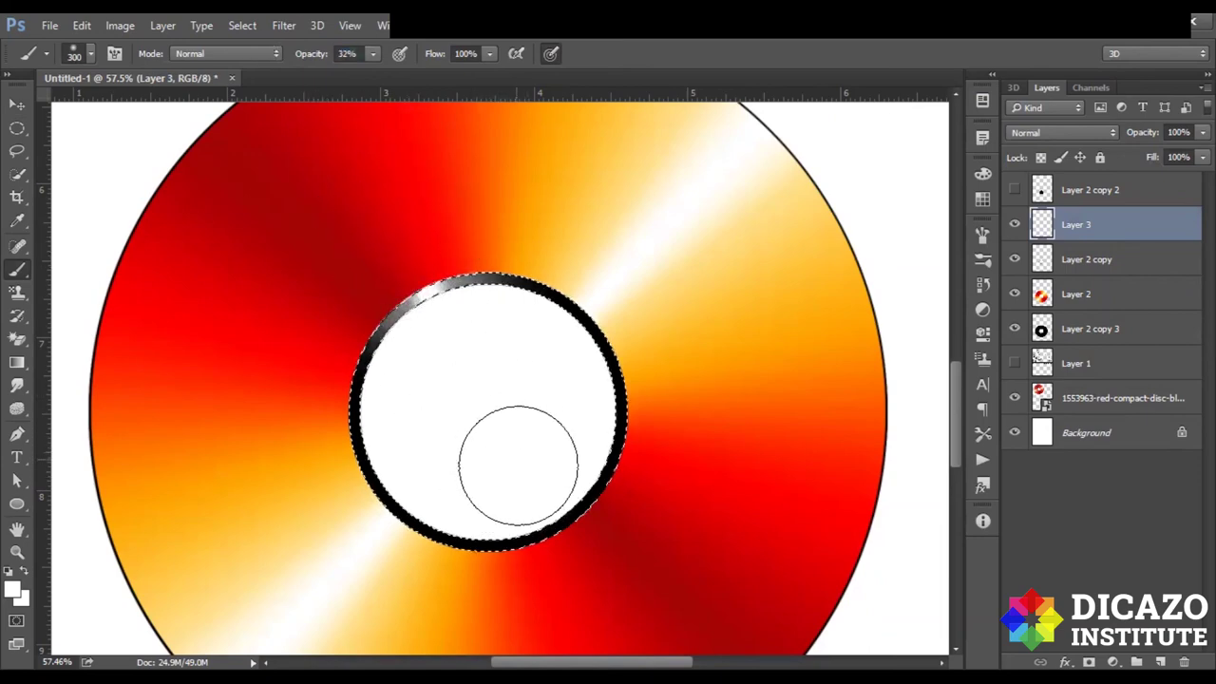
{"action": "left_click_drag", "start_coordinate": [493, 503], "coordinate": [503, 557]}
{"action": "key", "text": "bracketleft"}
{"action": "key", "text": "bracketleft"}
{"action": "key", "text": "bracketleft"}
{"action": "key", "text": "bracketleft"}
{"action": "key", "text": "bracketleft"}
{"action": "left_click_drag", "start_coordinate": [306, 54], "coordinate": [356, 54]}
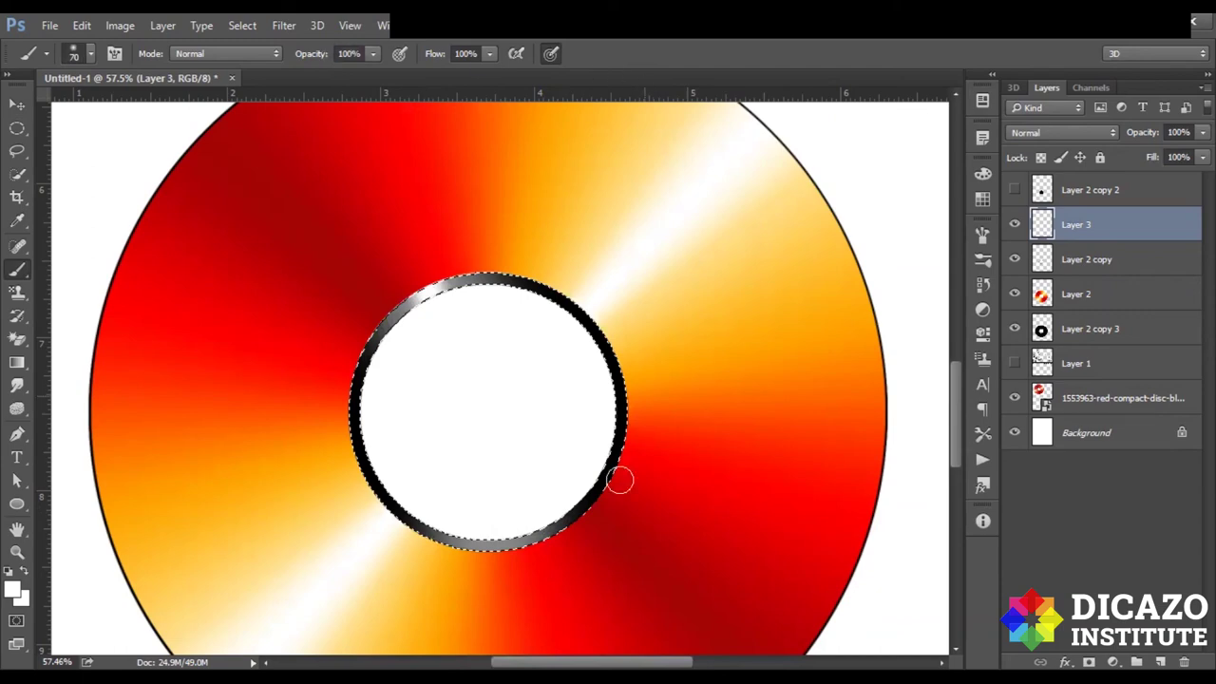
{"action": "left_click", "coordinate": [497, 540]}
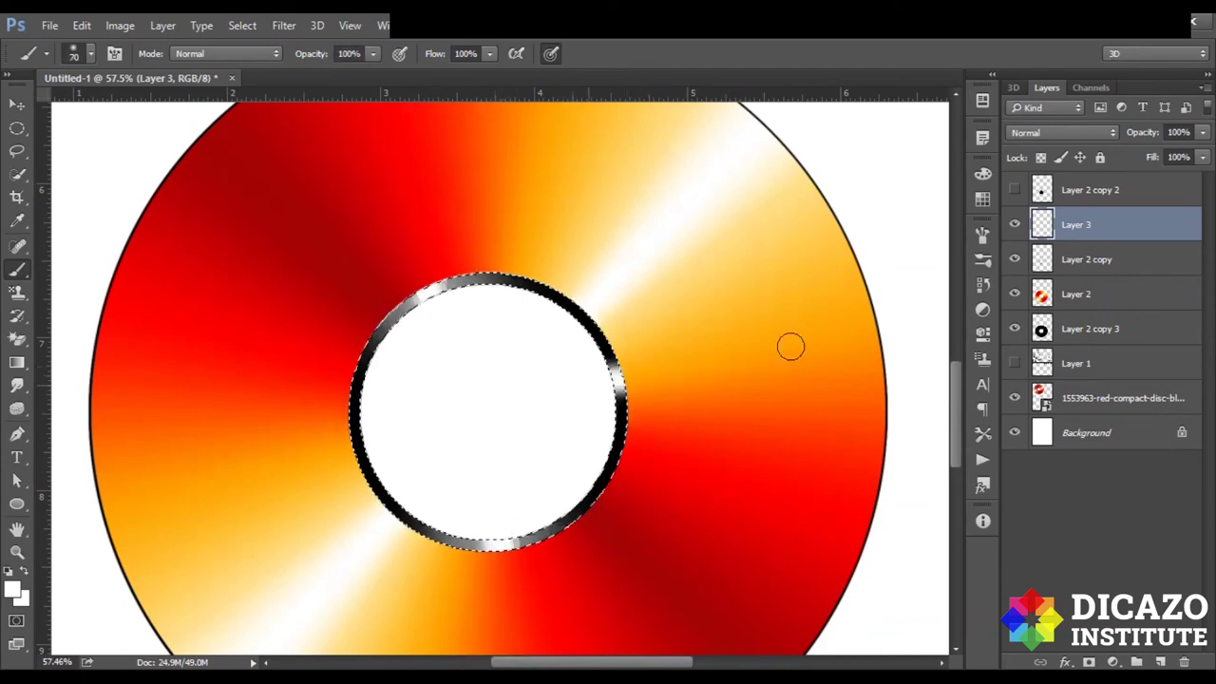
{"action": "key", "text": "bracketright"}
{"action": "key", "text": "bracketright"}
{"action": "key", "text": "bracketright"}
{"action": "key", "text": "bracketright"}
{"action": "key", "text": "bracketright"}
{"action": "key", "text": "bracketright"}
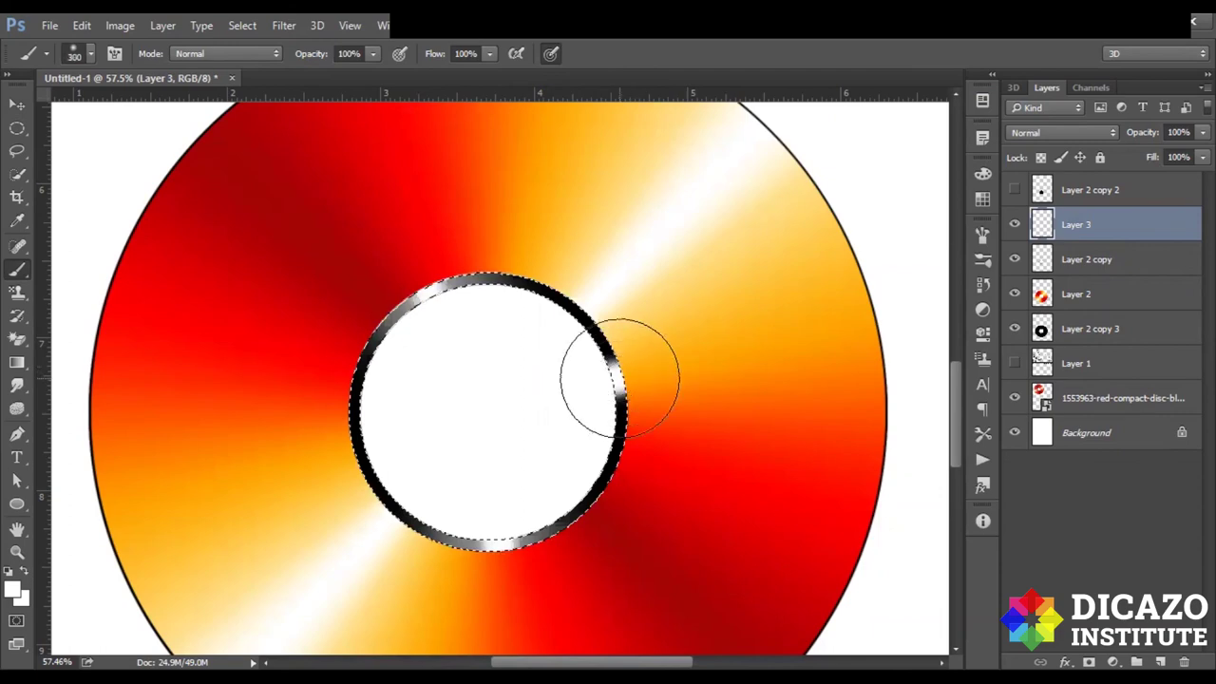
{"action": "key", "text": "bracketright"}
{"action": "key", "text": "bracketright"}
{"action": "key", "text": "bracketright"}
{"action": "left_click_drag", "start_coordinate": [317, 54], "coordinate": [257, 54]}
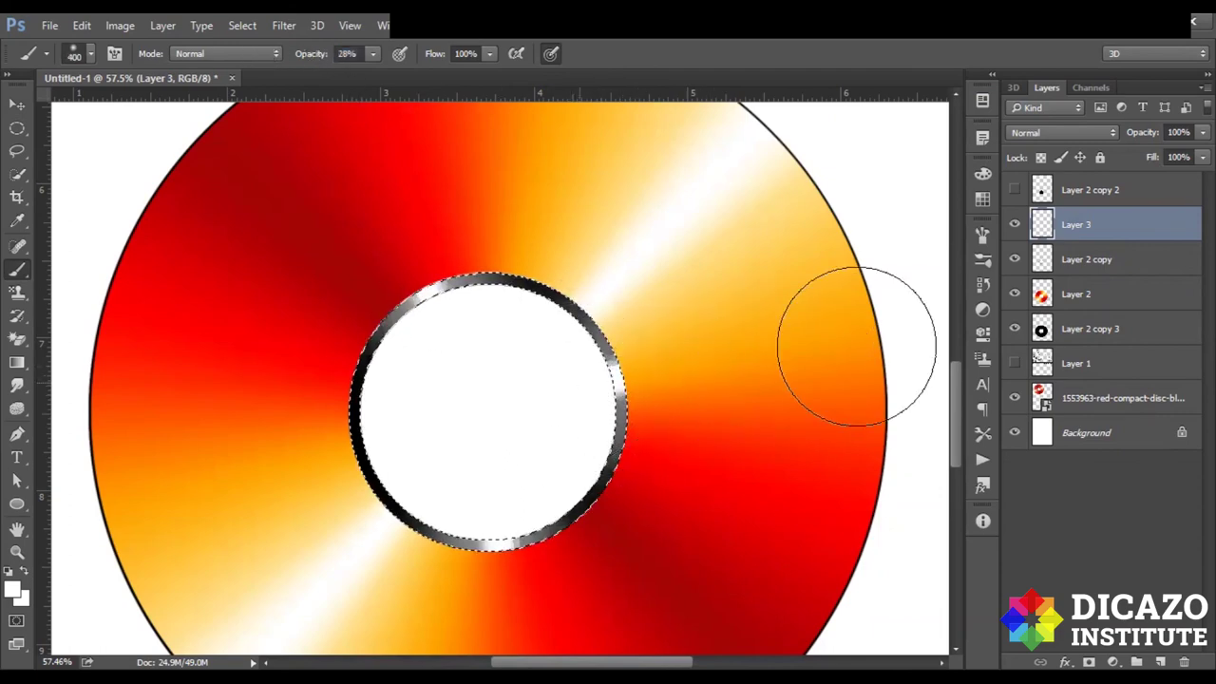
Deselect and zoom out to compare the lower disc with the reference disc.
{"action": "key", "text": "ctrl+d"}
{"action": "scroll", "coordinate": [445, 327], "scroll_direction": "down", "scroll_amount": 2}
{"action": "scroll", "coordinate": [444, 328], "scroll_direction": "down", "scroll_amount": 2}
{"action": "scroll", "coordinate": [445, 328], "scroll_direction": "down", "scroll_amount": 2}
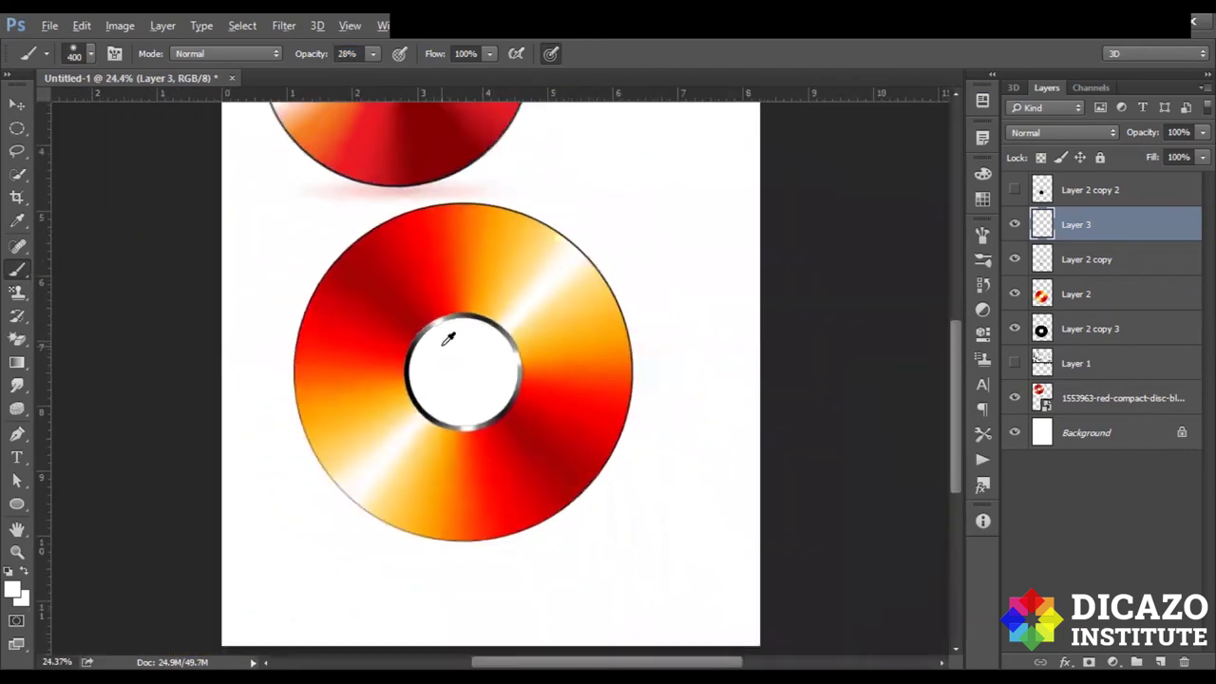
{"action": "scroll", "coordinate": [445, 328], "scroll_direction": "down", "scroll_amount": 1}
{"action": "scroll", "coordinate": [451, 332], "scroll_direction": "down", "scroll_amount": 1}
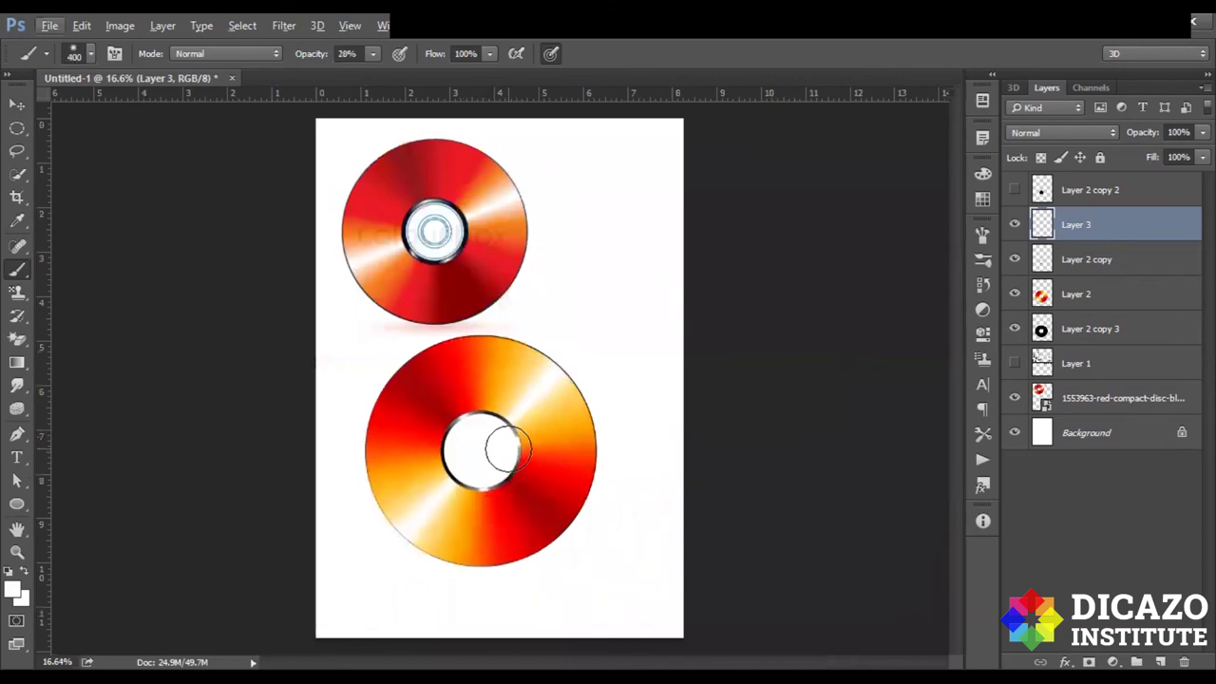
{"action": "scroll", "coordinate": [397, 198], "scroll_direction": "up", "scroll_amount": 2}
{"action": "scroll", "coordinate": [455, 214], "scroll_direction": "up", "scroll_amount": 2}
{"action": "scroll", "coordinate": [455, 219], "scroll_direction": "up", "scroll_amount": 1}
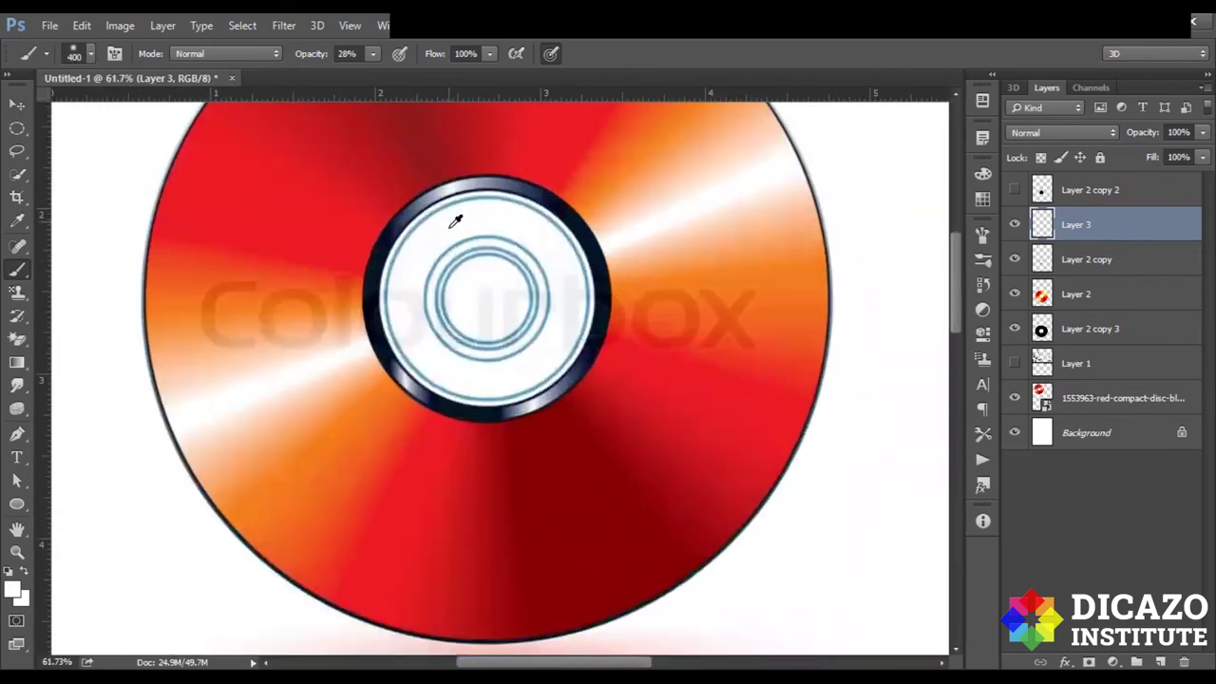
{"action": "scroll", "coordinate": [455, 221], "scroll_direction": "up", "scroll_amount": 1}
{"action": "scroll", "coordinate": [455, 224], "scroll_direction": "up", "scroll_amount": 1}
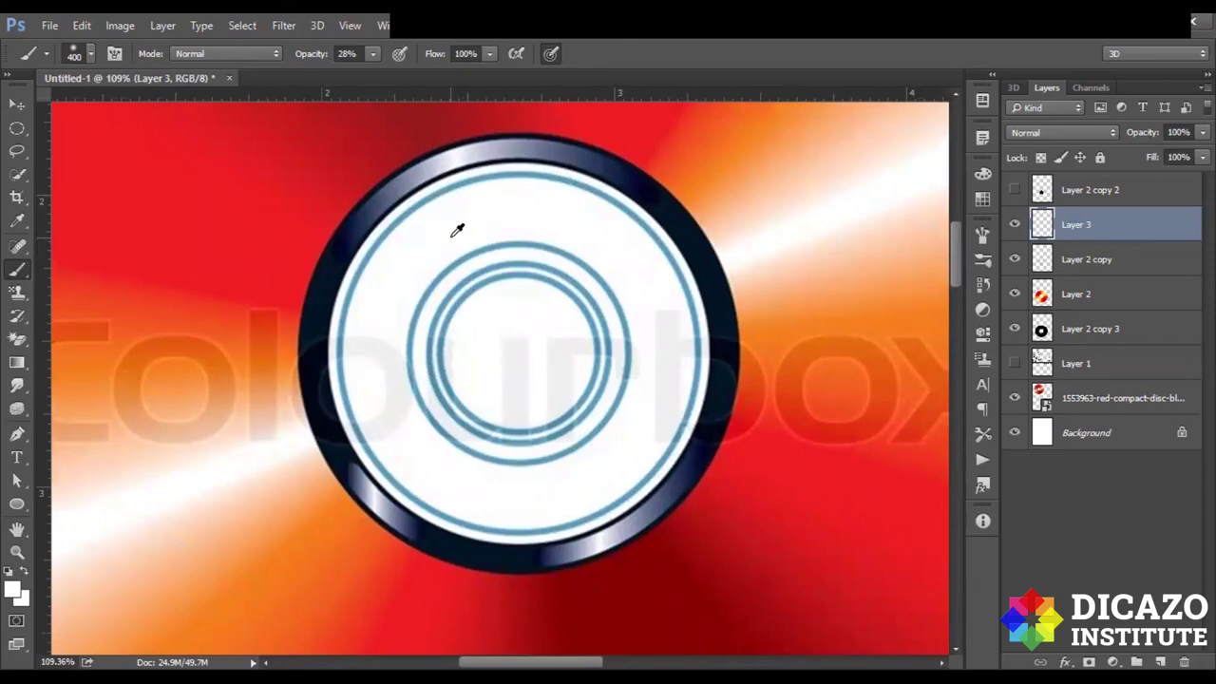
Zoom back into the lower disc and switch to the Move tool.
{"action": "scroll", "coordinate": [454, 129], "scroll_direction": "down", "scroll_amount": 3}
{"action": "scroll", "coordinate": [454, 130], "scroll_direction": "down", "scroll_amount": 2}
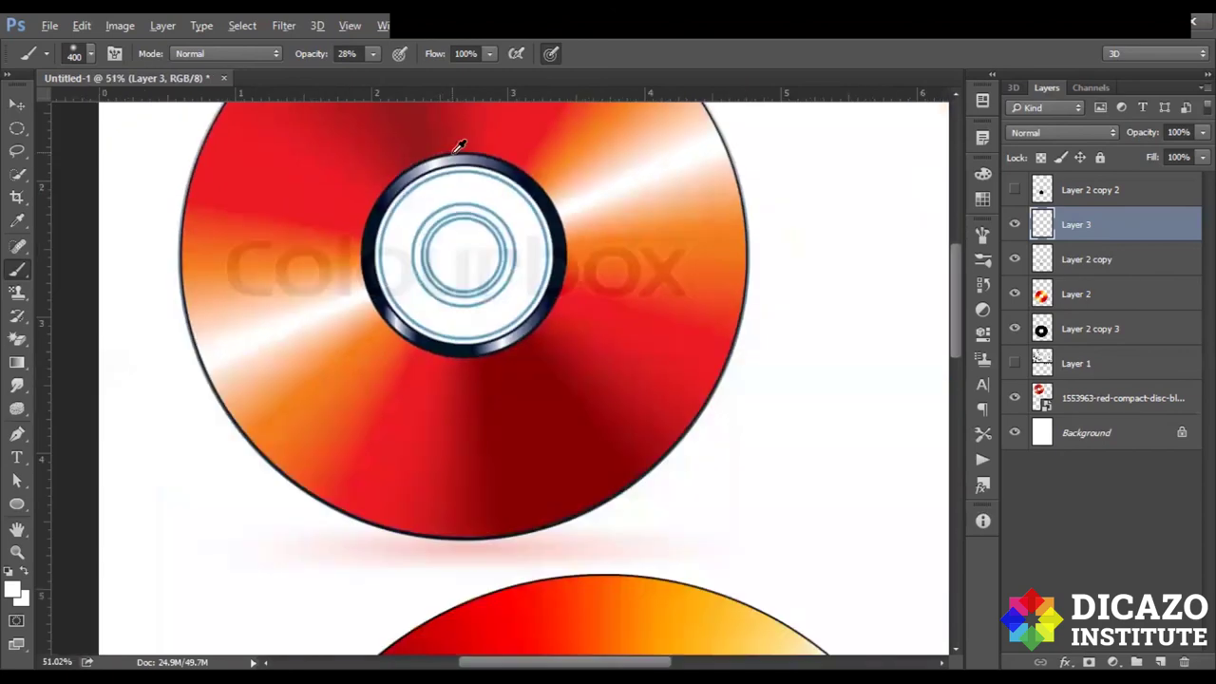
{"action": "scroll", "coordinate": [456, 128], "scroll_direction": "down", "scroll_amount": 2}
{"action": "scroll", "coordinate": [461, 126], "scroll_direction": "down", "scroll_amount": 2}
{"action": "scroll", "coordinate": [570, 447], "scroll_direction": "up", "scroll_amount": 1}
{"action": "scroll", "coordinate": [475, 361], "scroll_direction": "up", "scroll_amount": 2}
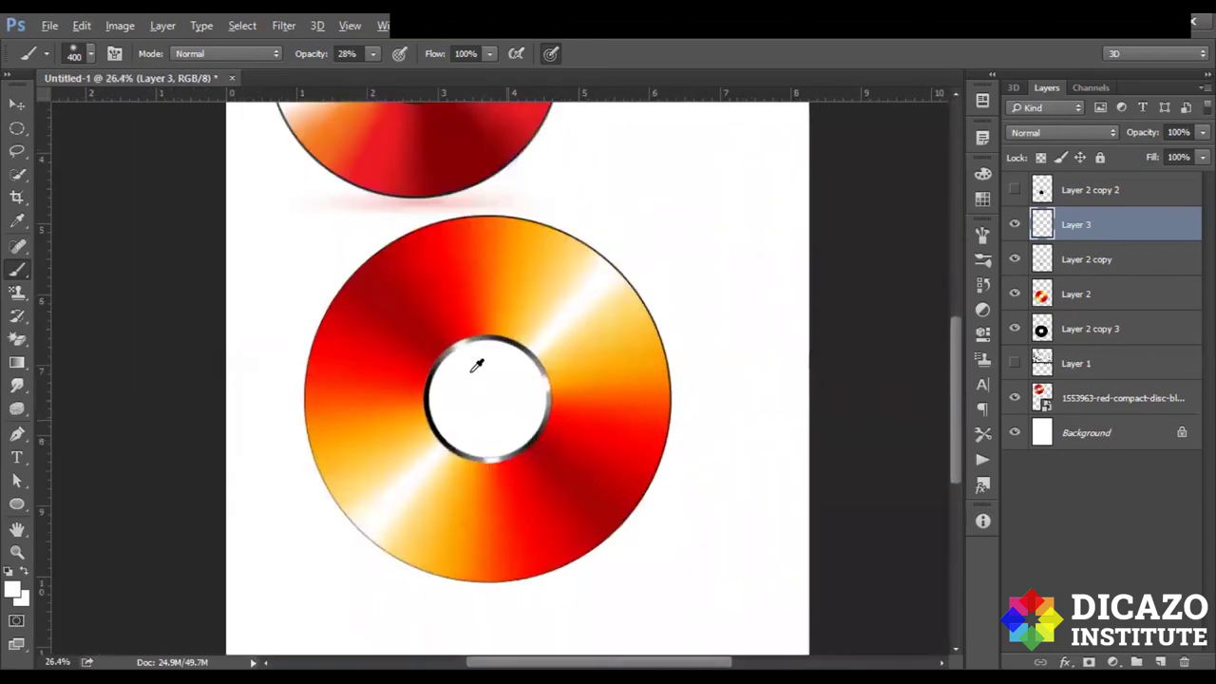
{"action": "scroll", "coordinate": [516, 352], "scroll_direction": "up", "scroll_amount": 1}
{"action": "key", "text": "v"}
{"action": "key", "text": "alt+v"}
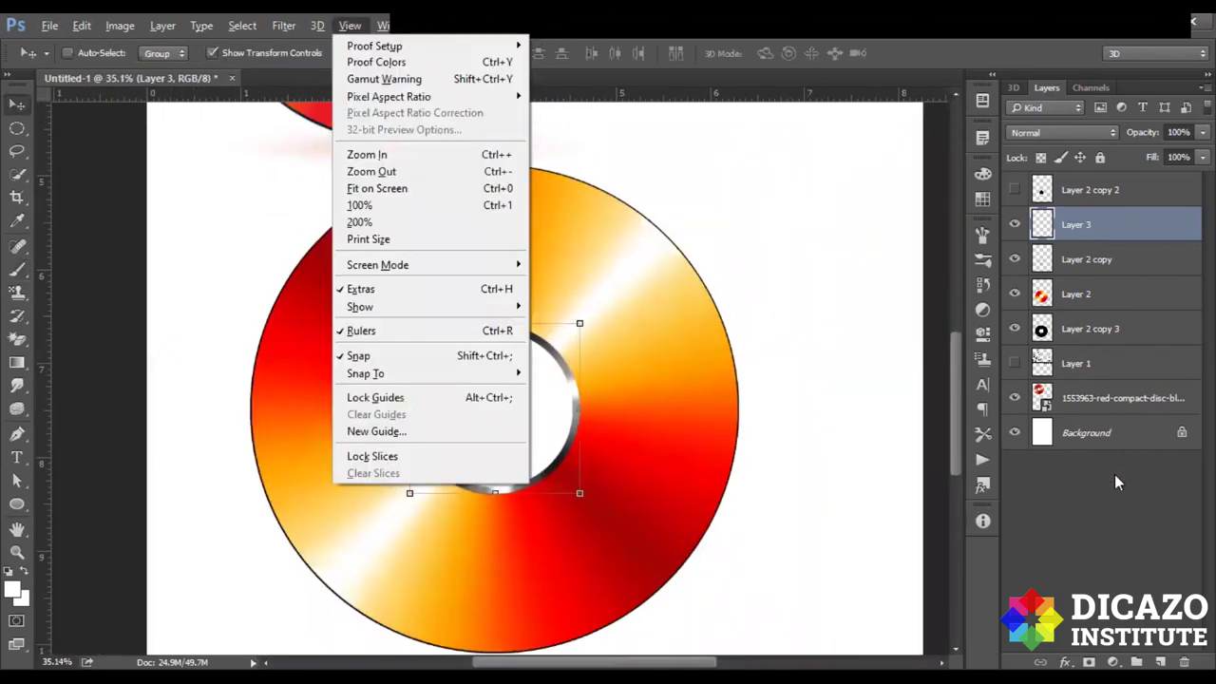
Dismiss the View menu by clicking empty space in the Layers panel.
{"action": "left_click", "coordinate": [1042, 380]}
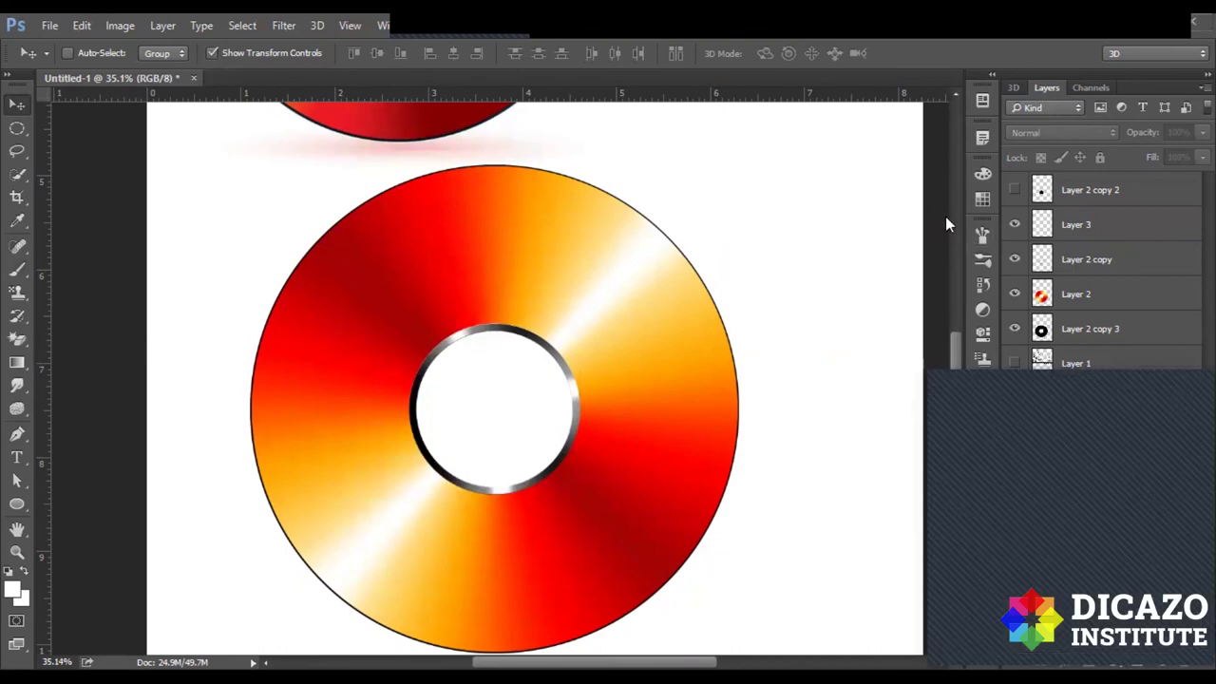